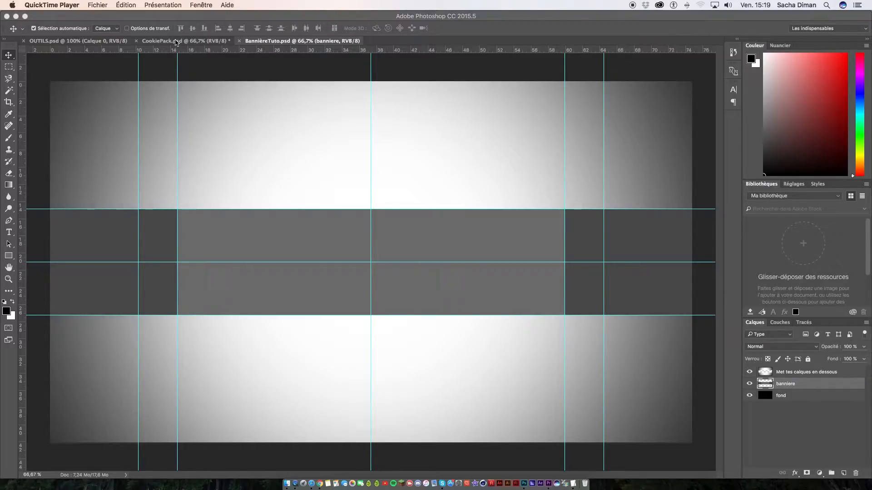
# - View the finished CookiePack.psd example, and return to the BannièreTuto.psd document
pyautogui.click(176, 42)
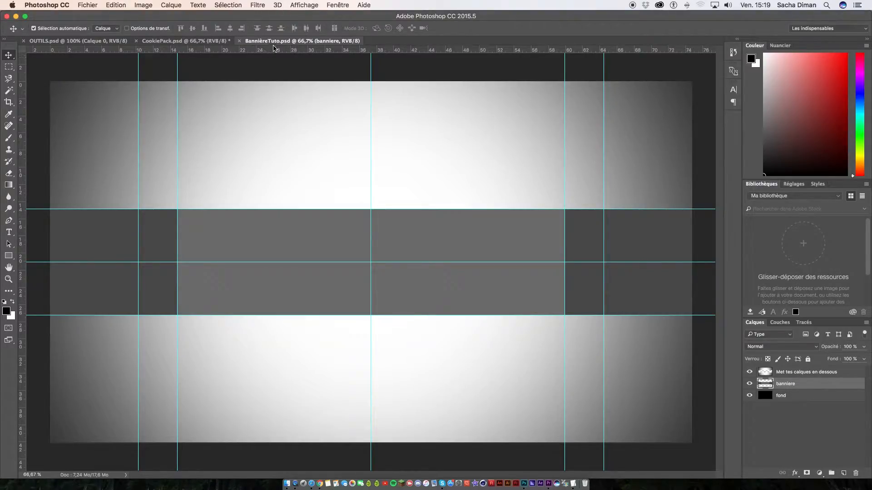
pyautogui.click(185, 41)
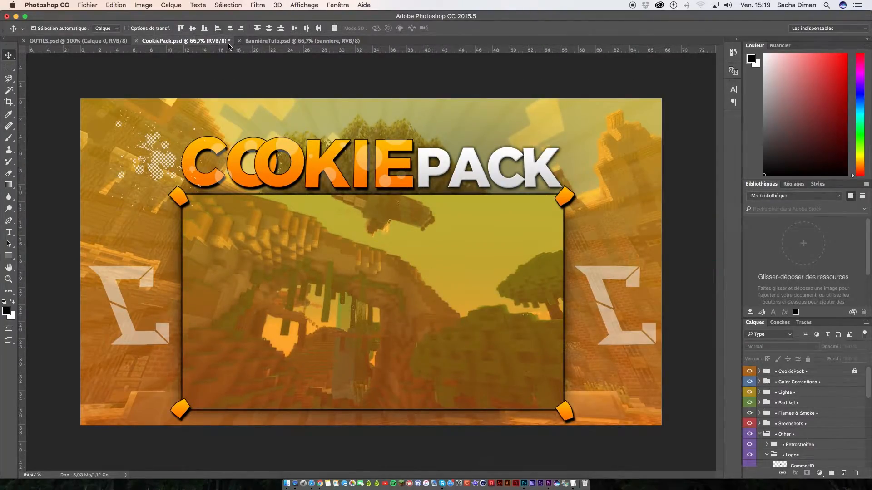
pyautogui.click(274, 42)
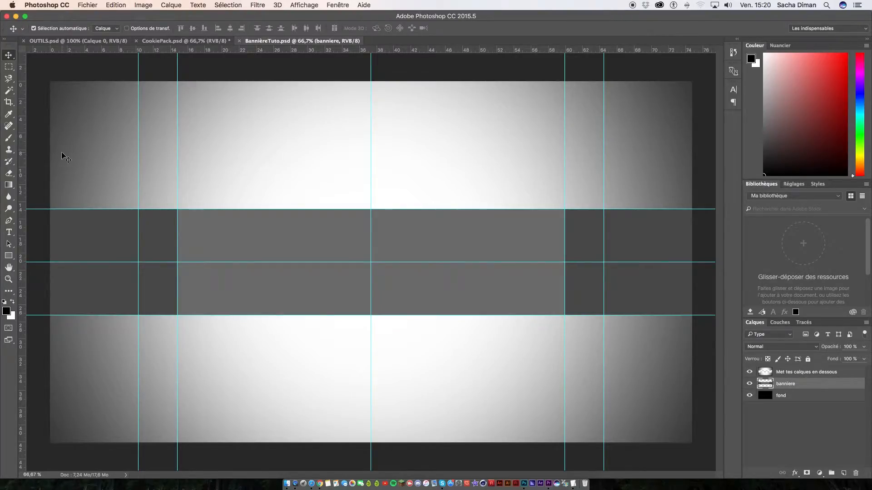
# - Draw a rectangle about 2123 × 350 px over the banner's central band and fill it with white
pyautogui.click(9, 257)
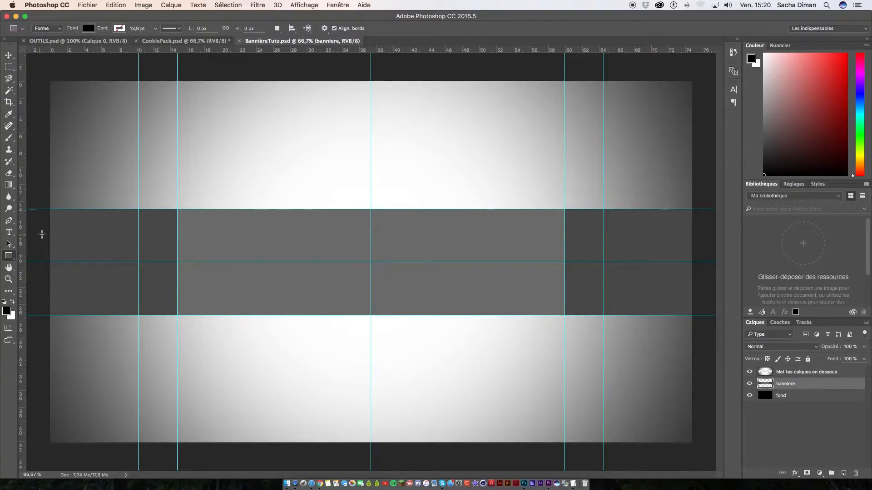
pyautogui.moveTo(50, 209); pyautogui.dragTo(692, 315)
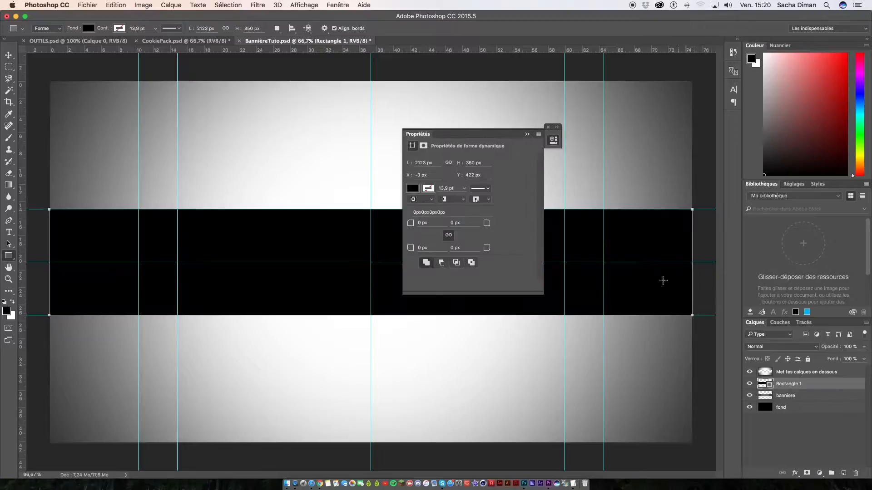
pyautogui.moveTo(491, 135); pyautogui.dragTo(755, 21)
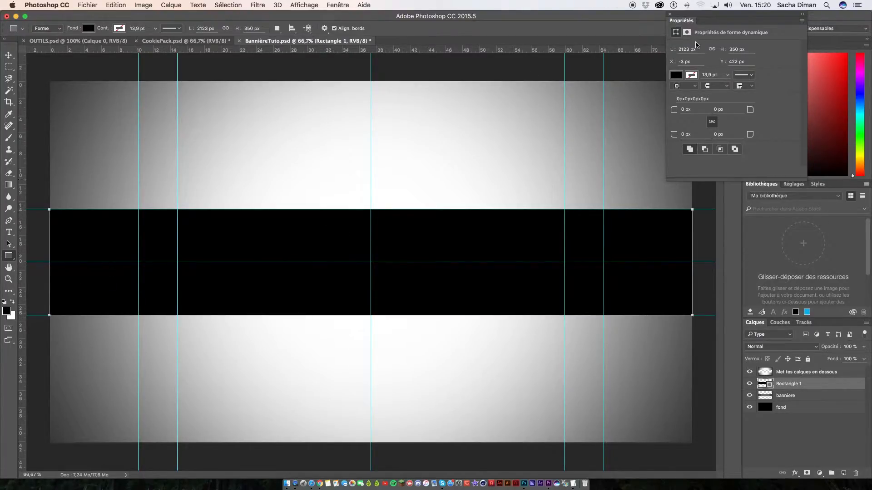
pyautogui.moveTo(738, 24); pyautogui.dragTo(758, 84)
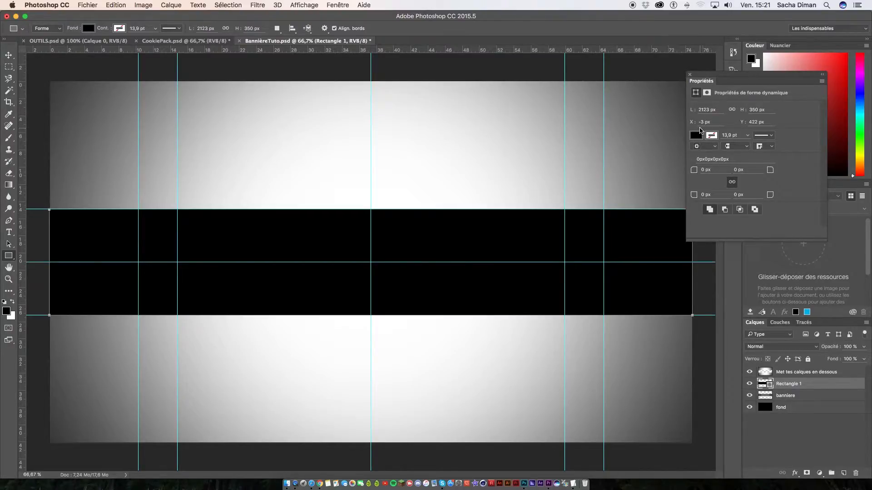
pyautogui.click(697, 135)
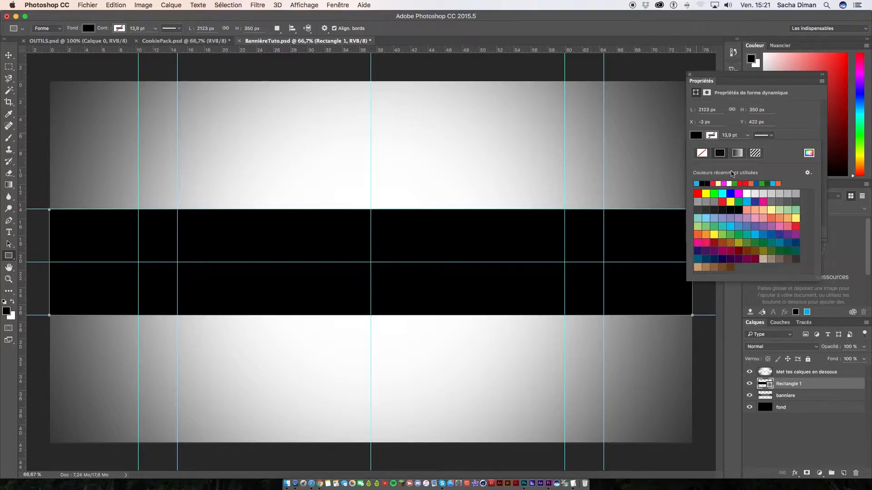
pyautogui.click(729, 184)
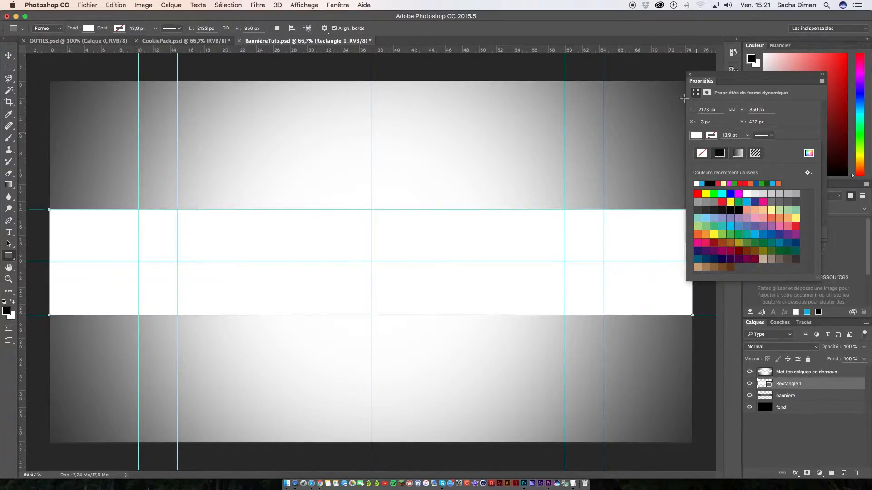
pyautogui.click(689, 75)
pyautogui.click(690, 74)
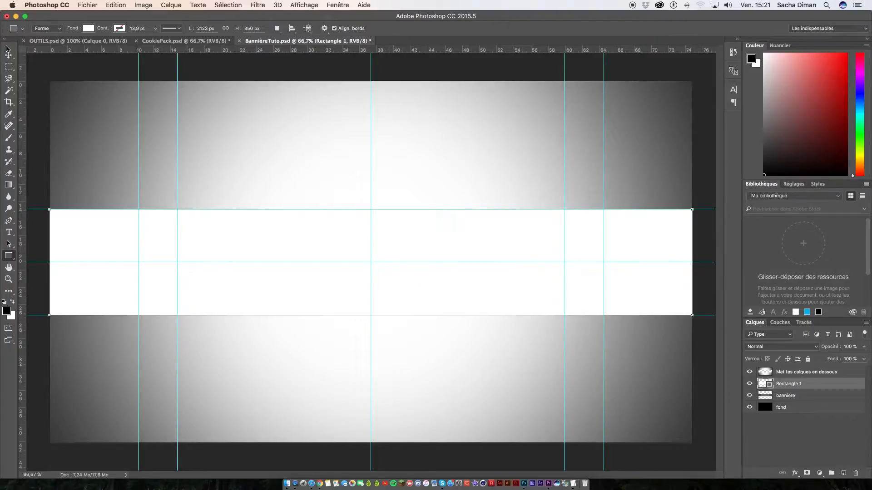
# - Free-transform the white rectangle to 99.86% width so its left edge meets the canvas edge, and apply it
pyautogui.click(9, 66)
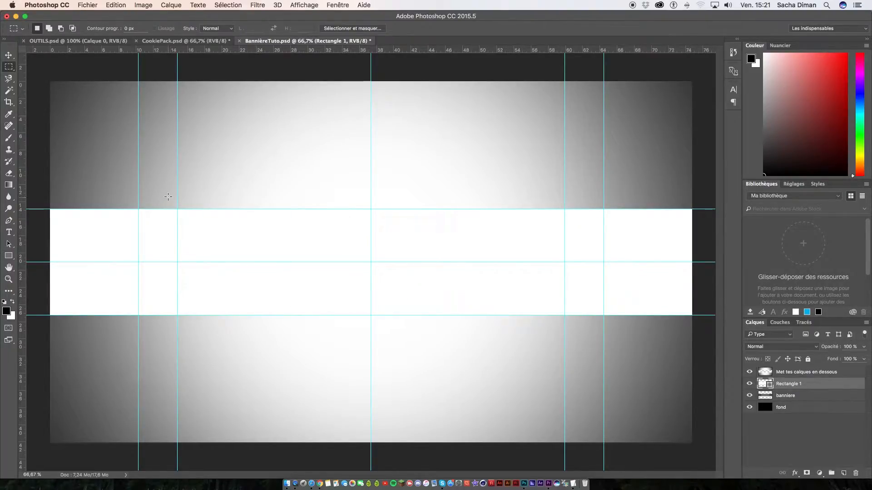
pyautogui.press('super+t')
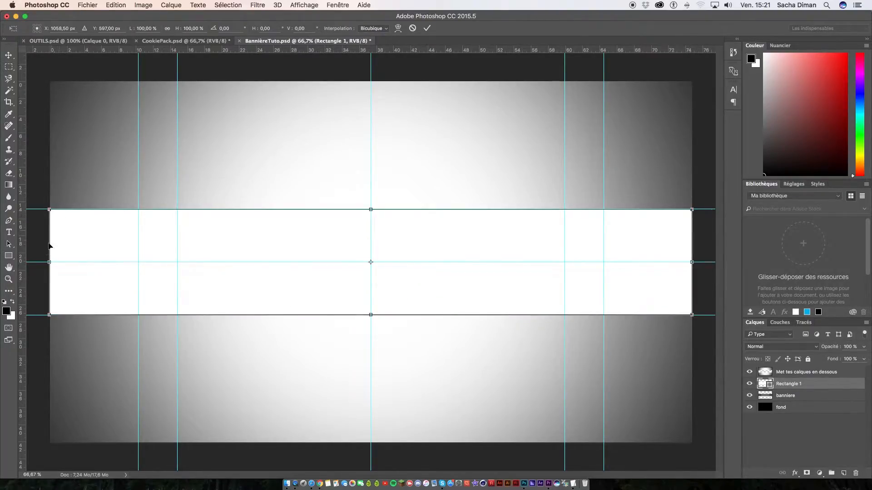
pyautogui.moveTo(49, 260); pyautogui.dragTo(52, 262)
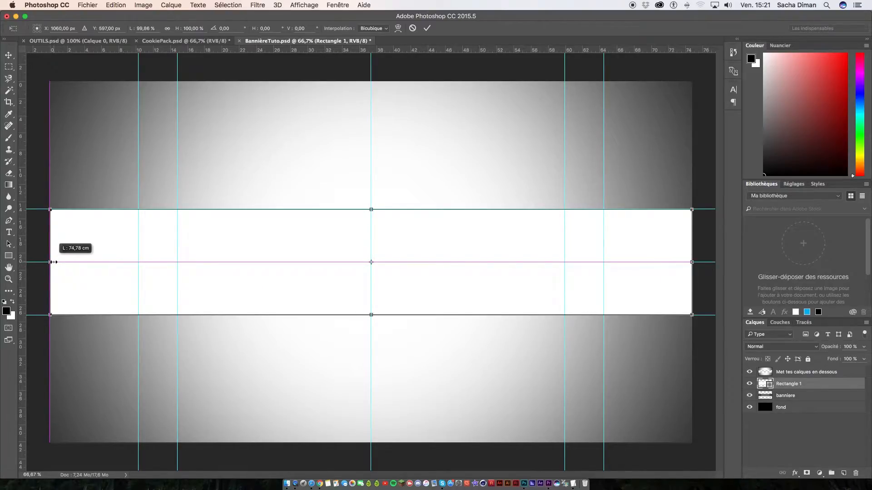
pyautogui.moveTo(53, 262); pyautogui.dragTo(51, 262)
pyautogui.moveTo(692, 263); pyautogui.dragTo(692, 263)
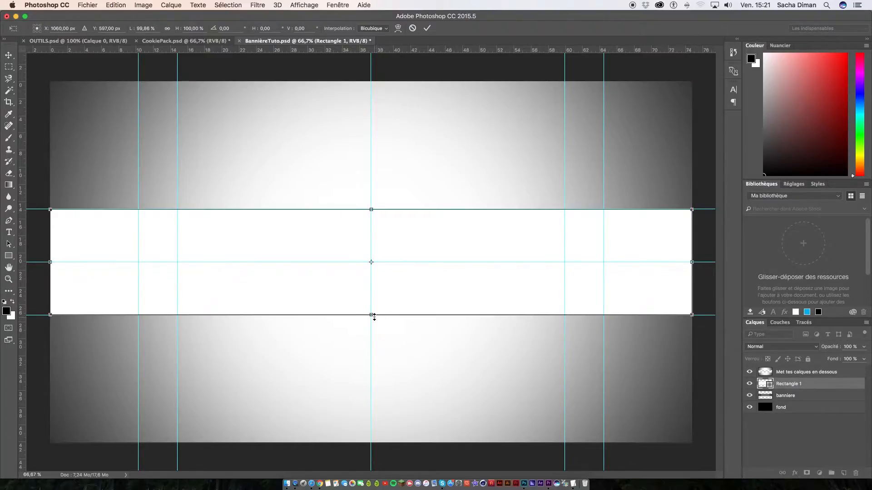
pyautogui.moveTo(372, 313); pyautogui.dragTo(372, 314)
pyautogui.moveTo(373, 209); pyautogui.dragTo(375, 210)
pyautogui.press('Return')
pyautogui.press('m')
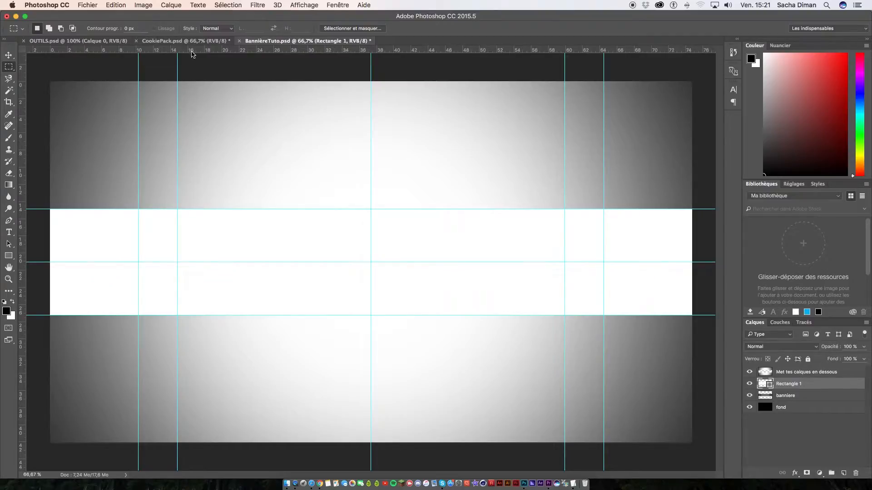
# - Examine the colour overlay and inner shadow settings of Calque 0 in OUTILS.psd
pyautogui.click(59, 44)
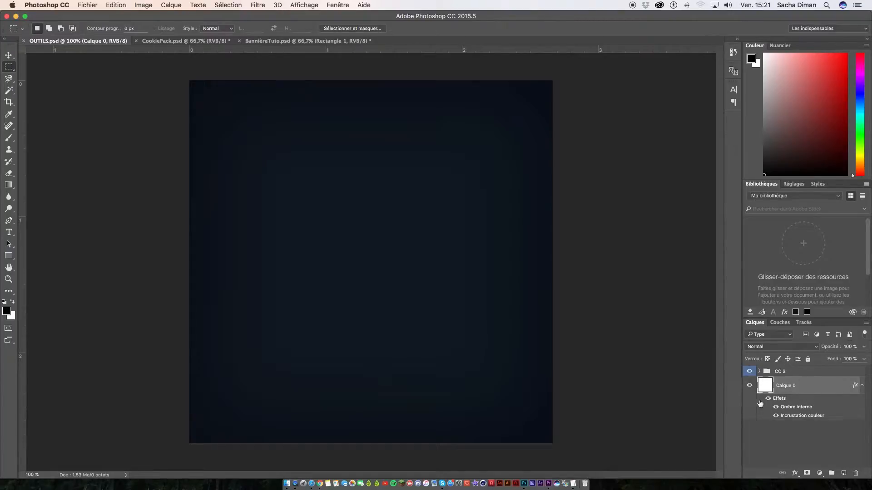
pyautogui.doubleClick(822, 387)
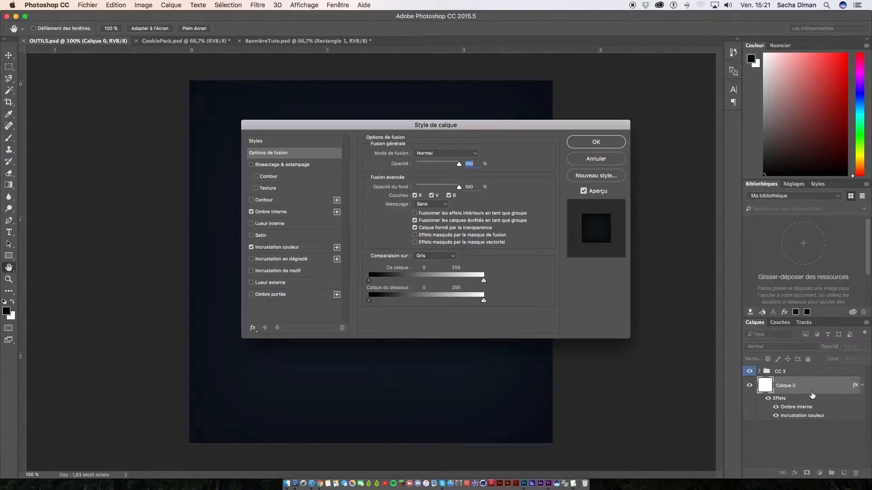
pyautogui.click(298, 250)
pyautogui.click(479, 156)
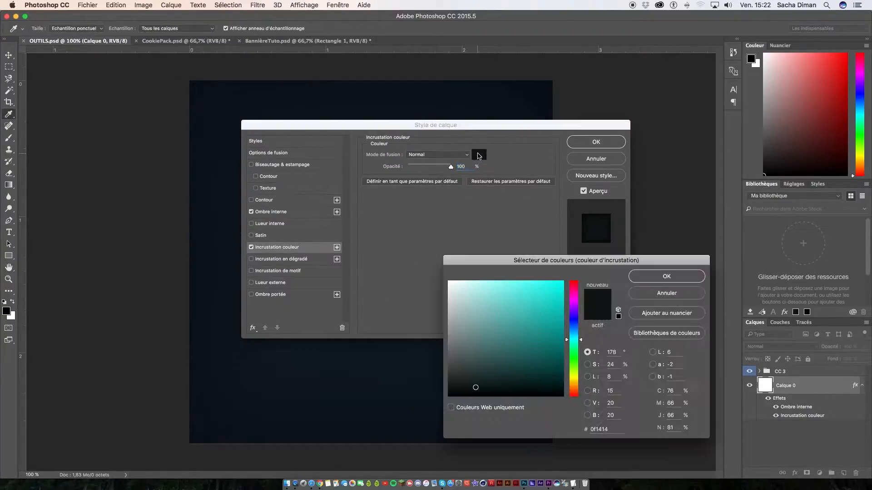
pyautogui.click(668, 294)
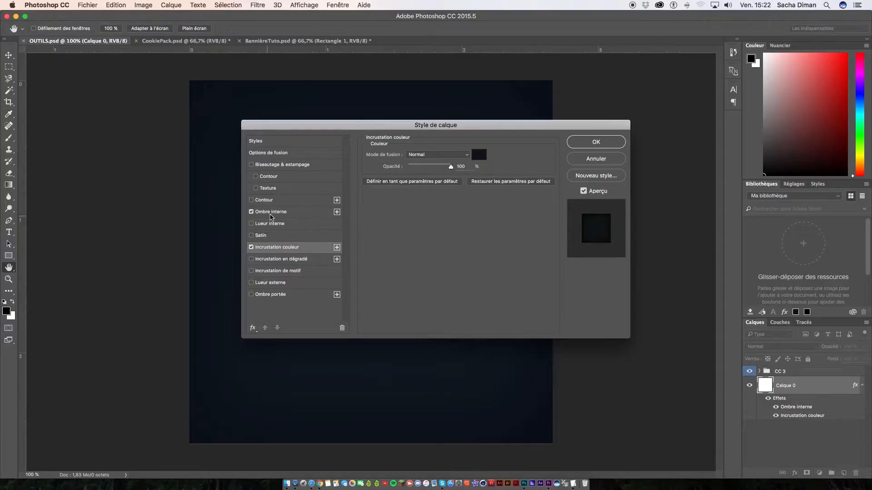
pyautogui.click(269, 212)
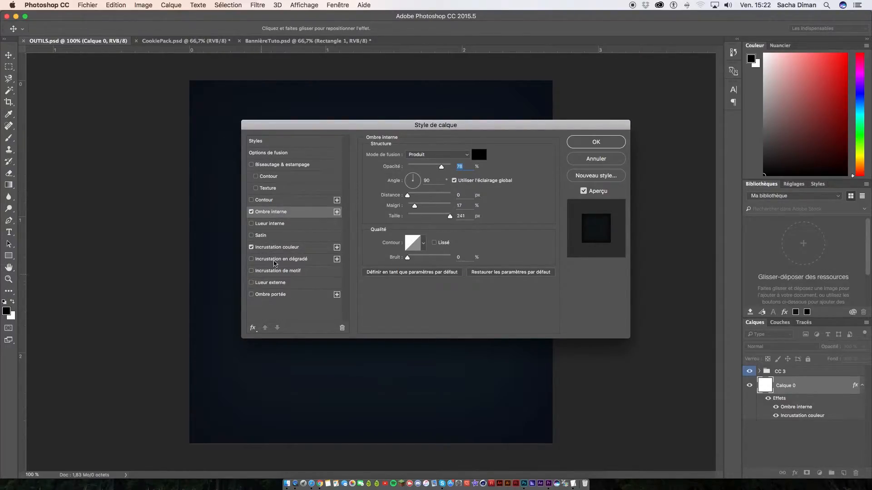
pyautogui.click(288, 248)
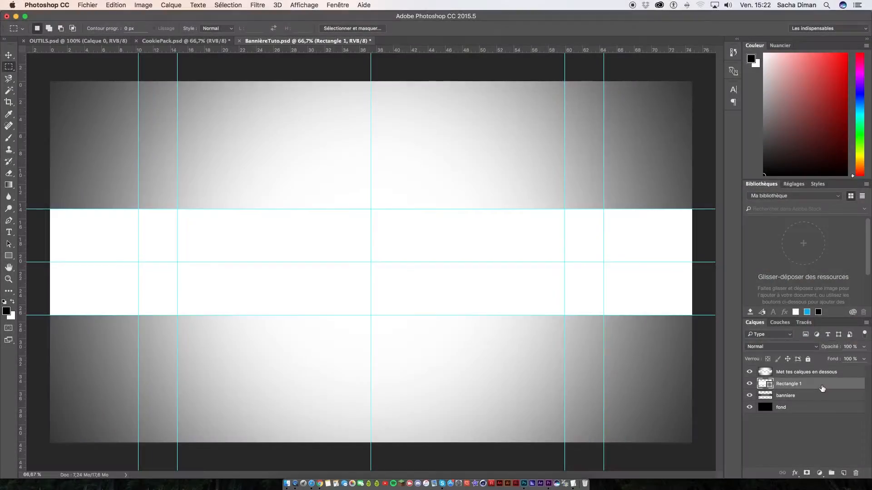
# - Add a near-black grey colour overlay in Normal mode at 100% opacity to Rectangle 1 in BannièreTuto.psd
pyautogui.doubleClick(820, 387)
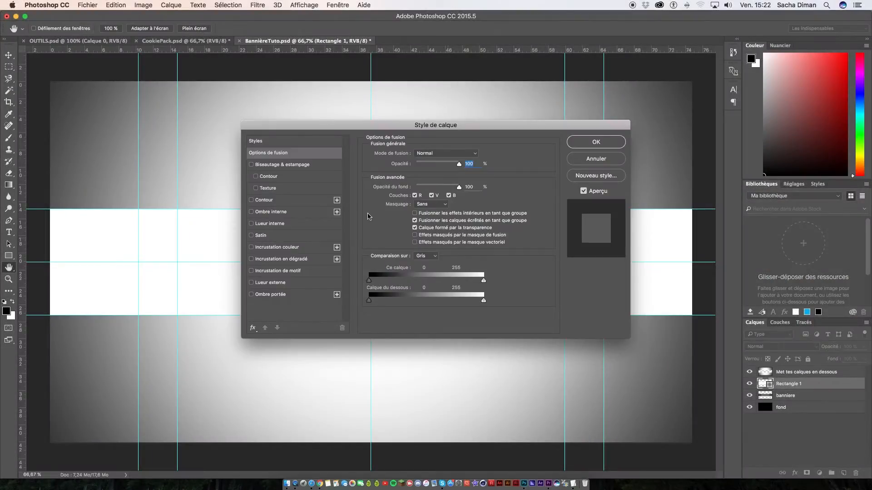
pyautogui.click(268, 248)
pyautogui.click(479, 155)
pyautogui.click(508, 377)
pyautogui.moveTo(508, 378); pyautogui.dragTo(470, 385)
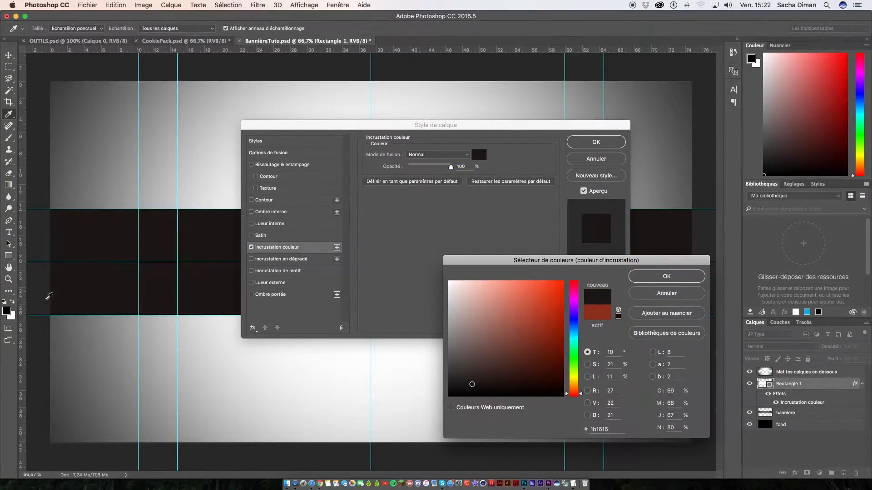
pyautogui.moveTo(348, 128); pyautogui.dragTo(545, 39)
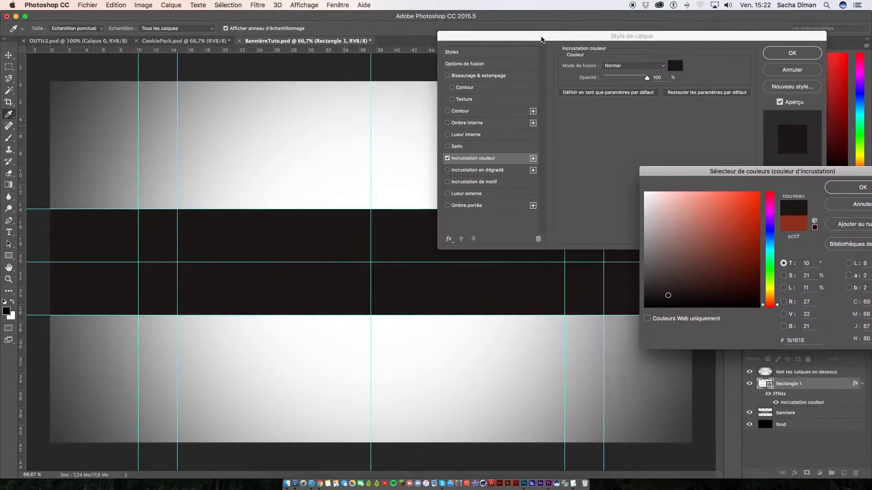
pyautogui.moveTo(770, 302); pyautogui.dragTo(770, 189)
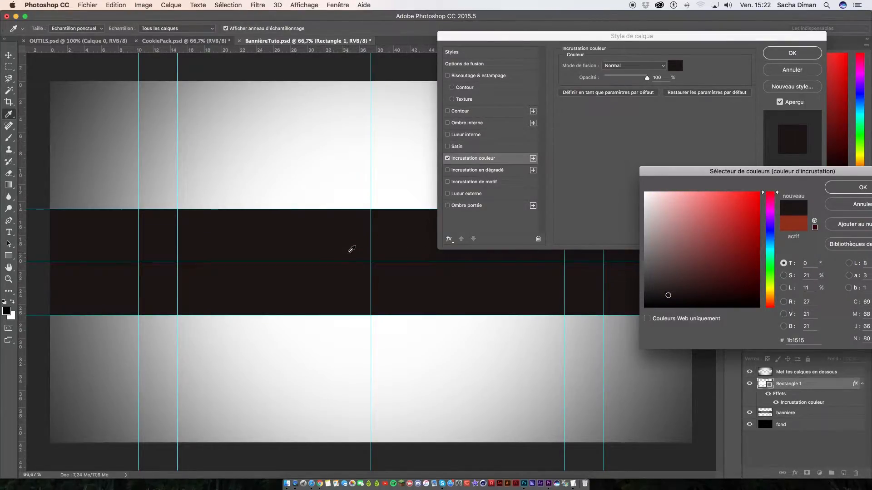
pyautogui.moveTo(671, 295)
pyautogui.mouseDown()
pyautogui.moveTo(657, 323)
pyautogui.moveTo(657, 297)
pyautogui.mouseUp()
pyautogui.click(862, 187)
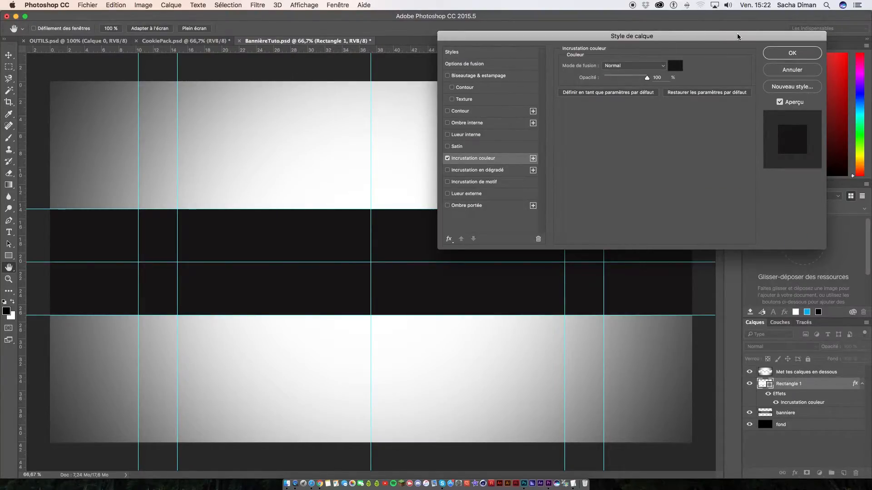
pyautogui.click(791, 54)
# - Check the inner shadow values of Calque 0 in OUTILS.psd, and return to BannièreTuto.psd
pyautogui.hotkey('ctrl', 'Tab')
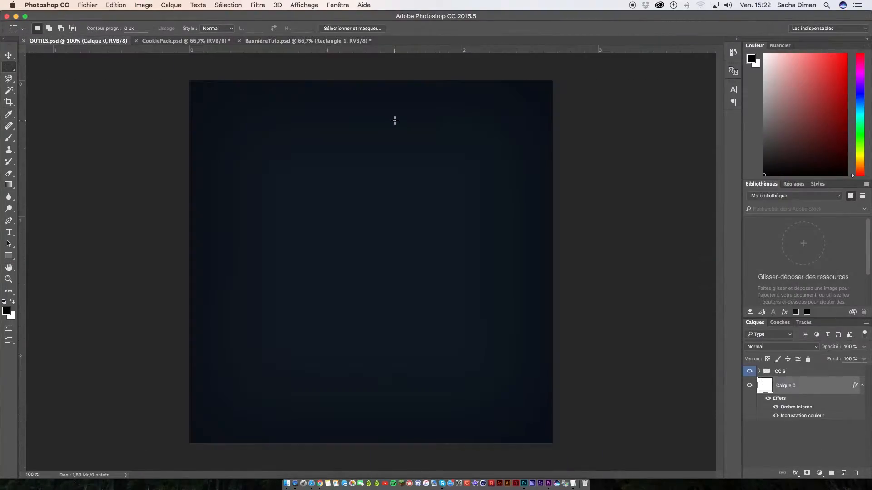
pyautogui.doubleClick(815, 390)
pyautogui.click(475, 122)
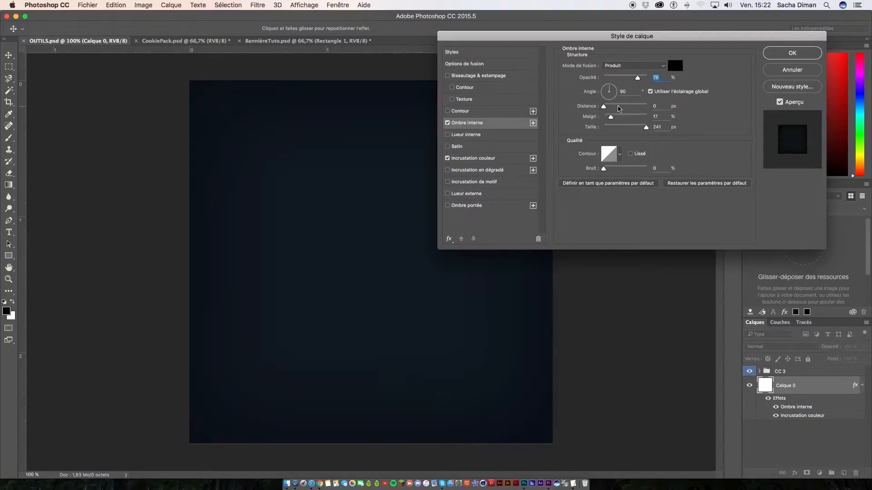
pyautogui.click(805, 54)
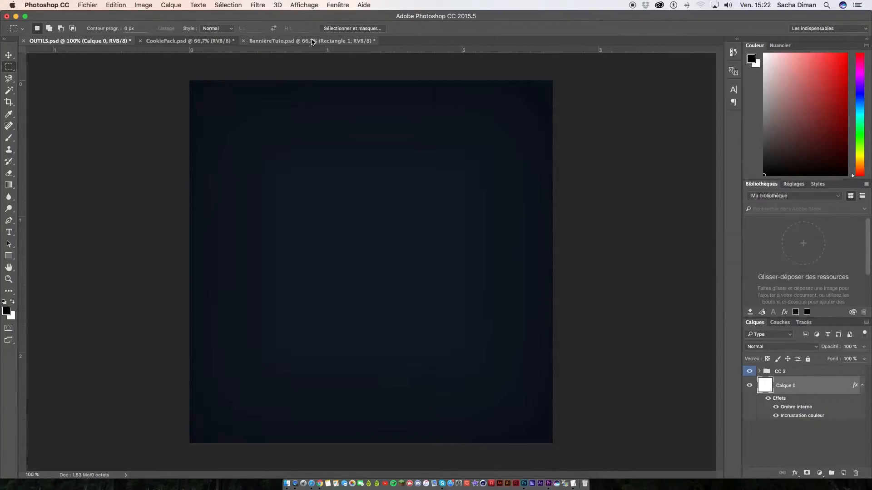
pyautogui.click(312, 42)
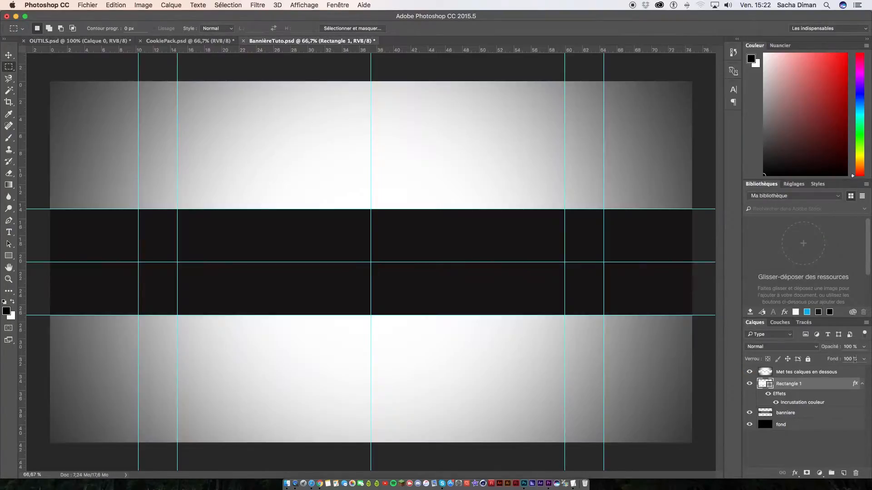
# - Add an inner shadow to Rectangle 1 with 78% opacity and a size of 250 px
pyautogui.doubleClick(822, 387)
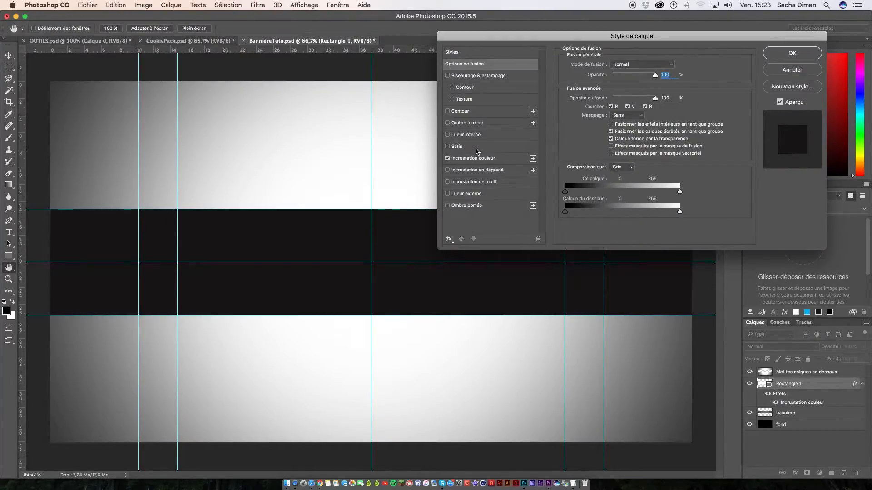
pyautogui.click(448, 123)
pyautogui.click(487, 123)
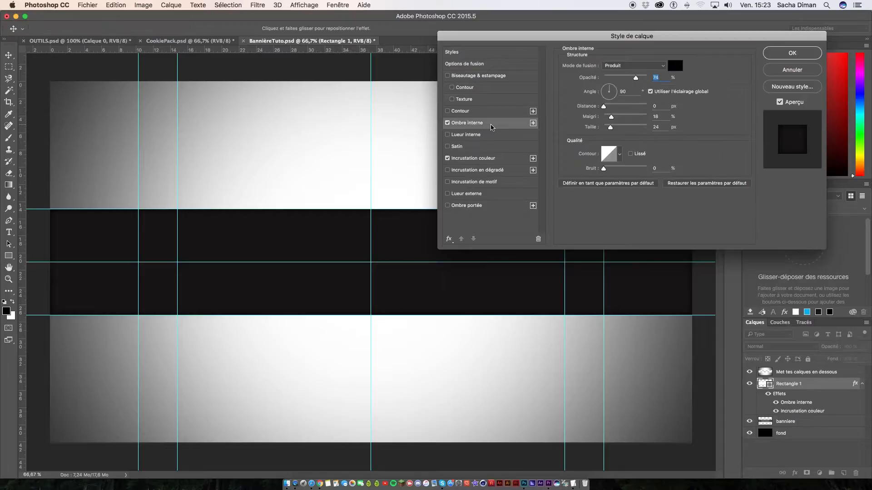
pyautogui.moveTo(635, 78); pyautogui.dragTo(637, 78)
pyautogui.moveTo(610, 127); pyautogui.dragTo(688, 129)
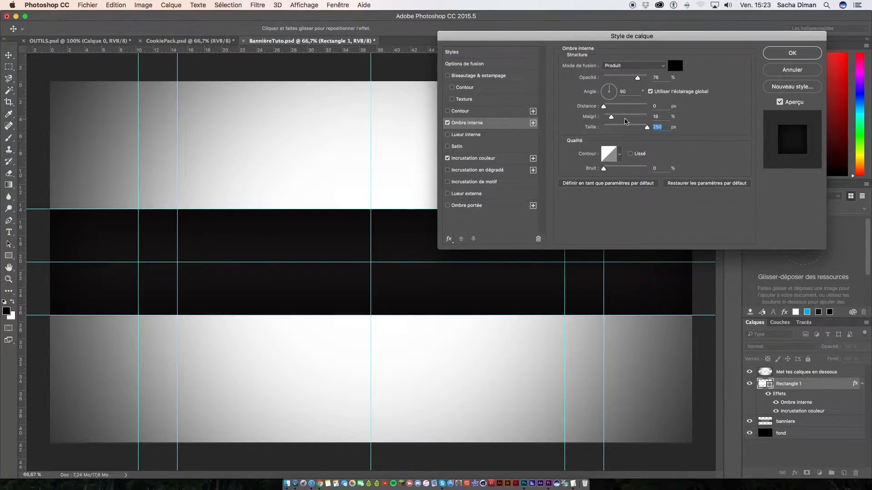
pyautogui.click(791, 53)
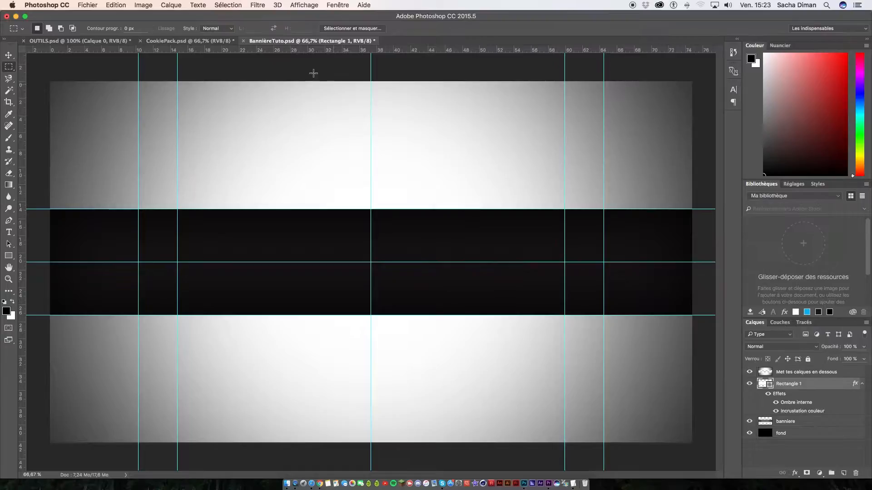
# - Recheck the colour overlay and inner shadow settings of Calque 0 in OUTILS.psd, and return to BannièreTuto.psd
pyautogui.click(77, 40)
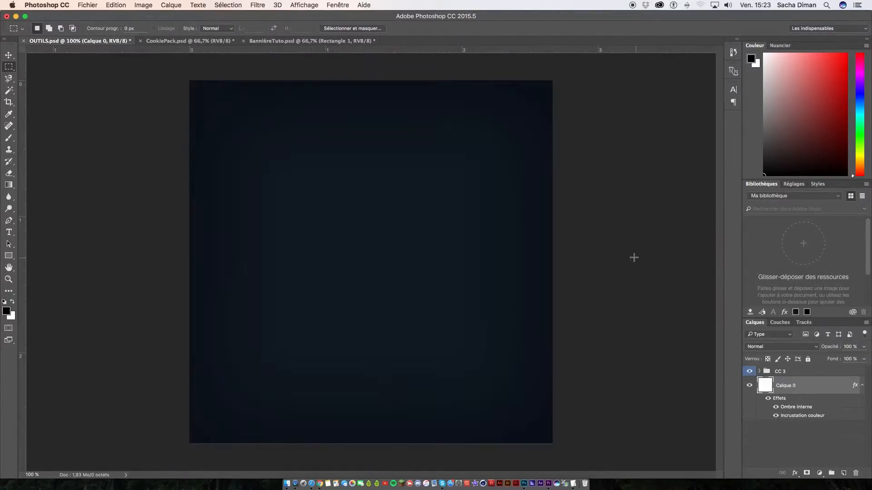
pyautogui.doubleClick(823, 387)
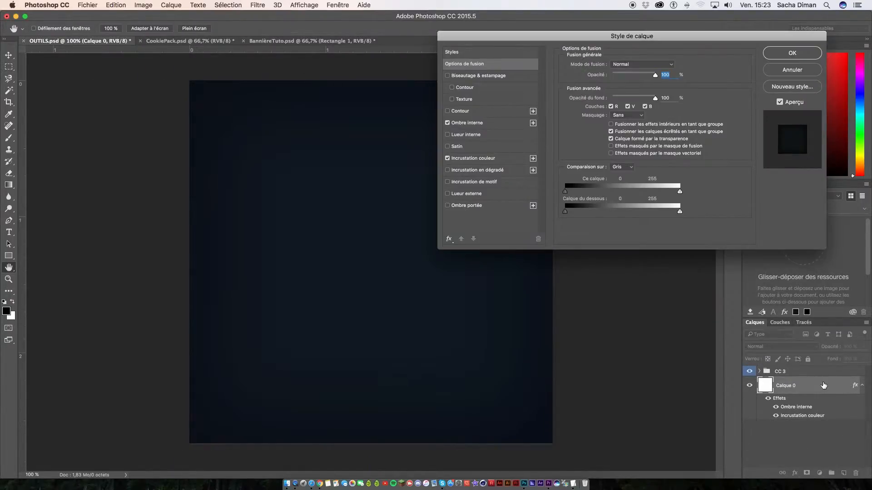
pyautogui.click(474, 159)
pyautogui.click(479, 123)
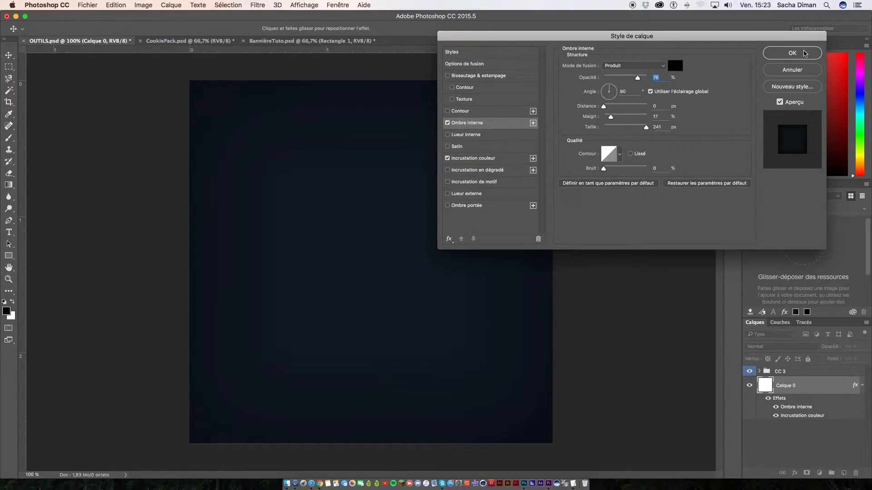
pyautogui.click(806, 55)
pyautogui.click(330, 43)
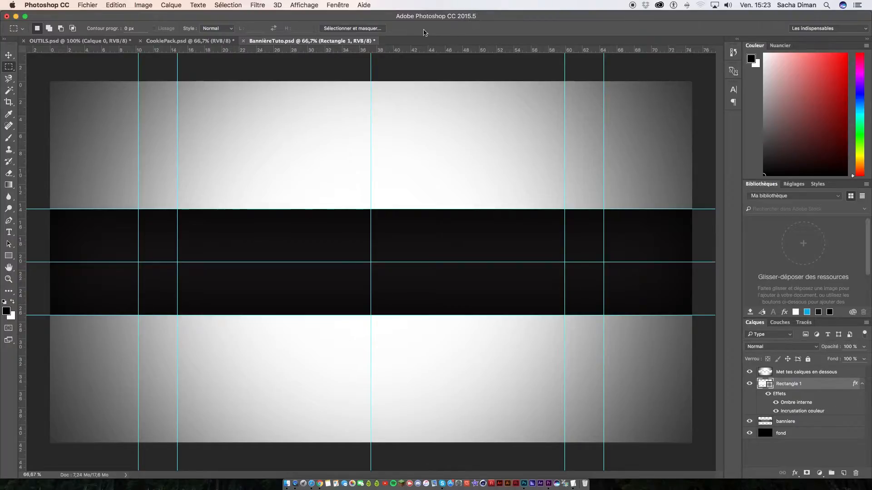
# - Switch to CookiePack.psd and expand its Color Corrections group
pyautogui.click(75, 41)
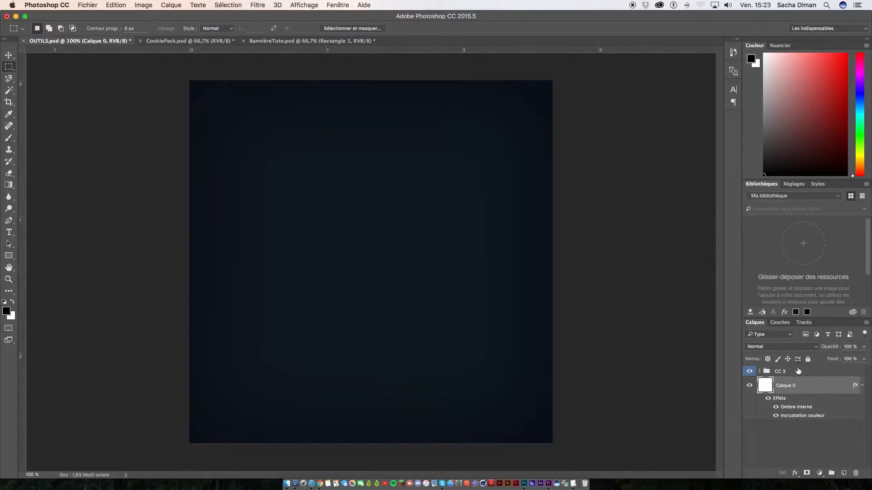
pyautogui.click(165, 41)
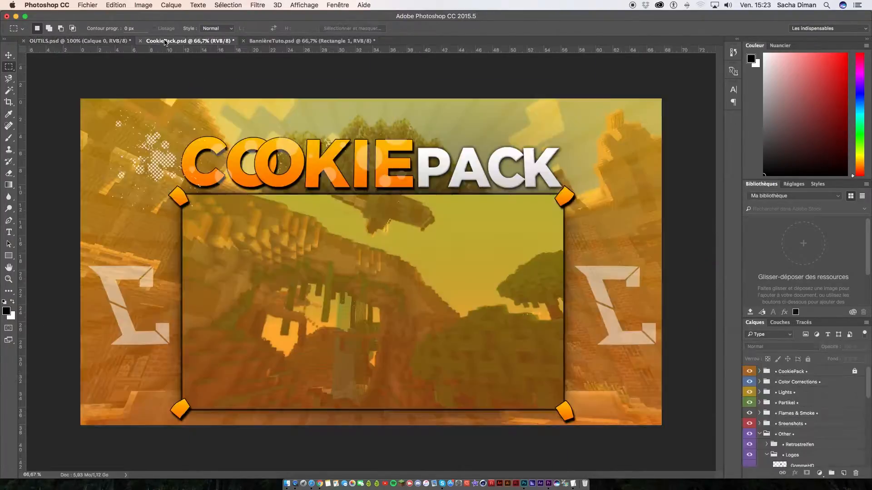
pyautogui.click(759, 383)
pyautogui.scroll(-1, 812, 429)
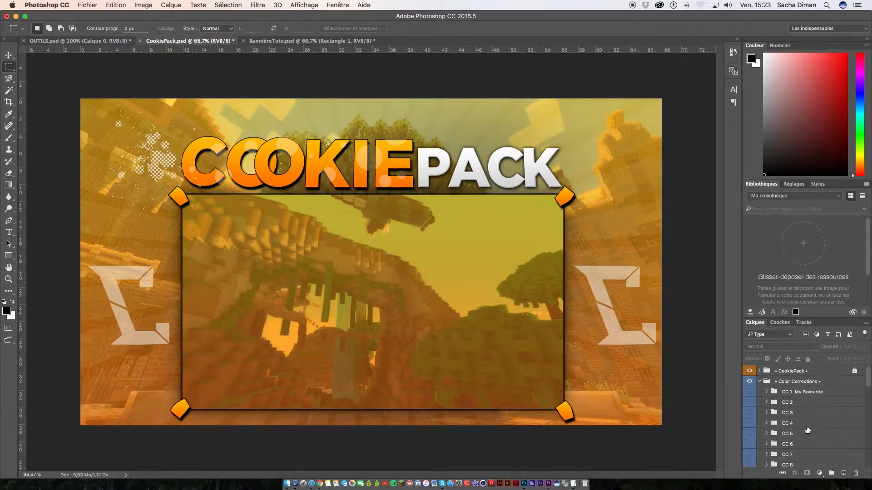
pyautogui.moveTo(818, 399); pyautogui.dragTo(97, 49)
pyautogui.click(190, 41)
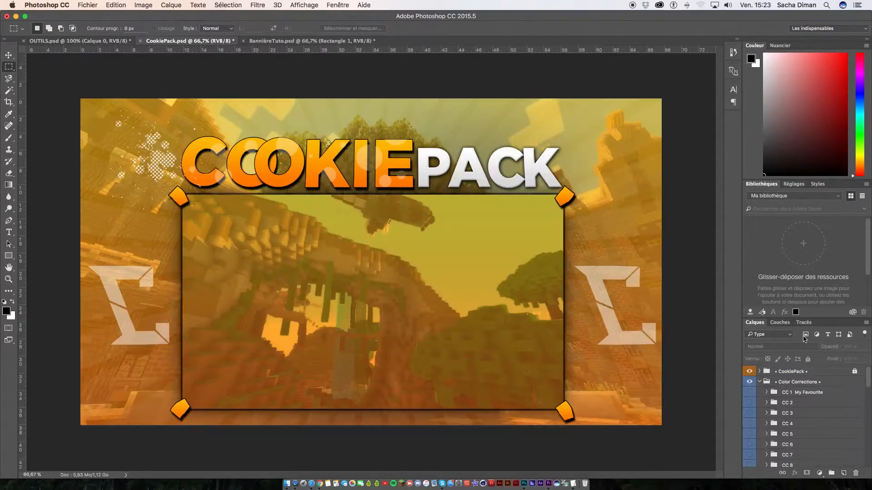
# - Duplicate the CC 3 group from CookiePack.psd into BannièreTuto.psd and make it visible there
pyautogui.click(799, 416)
pyautogui.rightClick(799, 416)
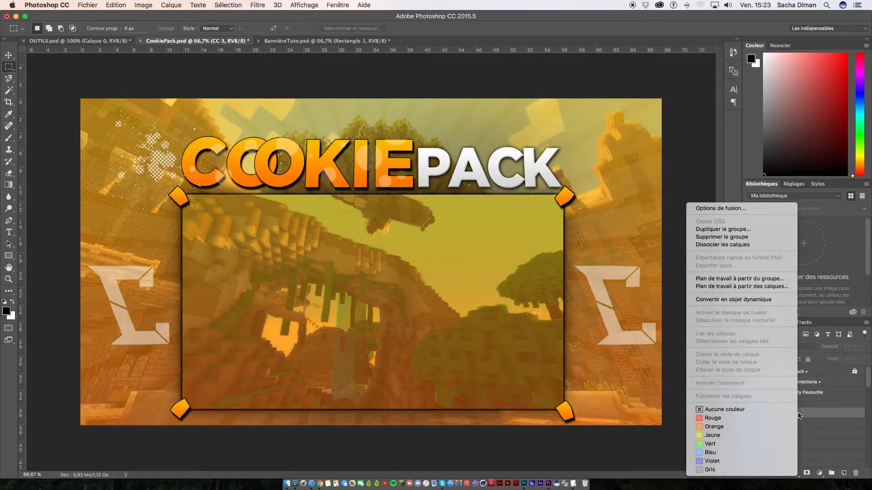
pyautogui.click(725, 230)
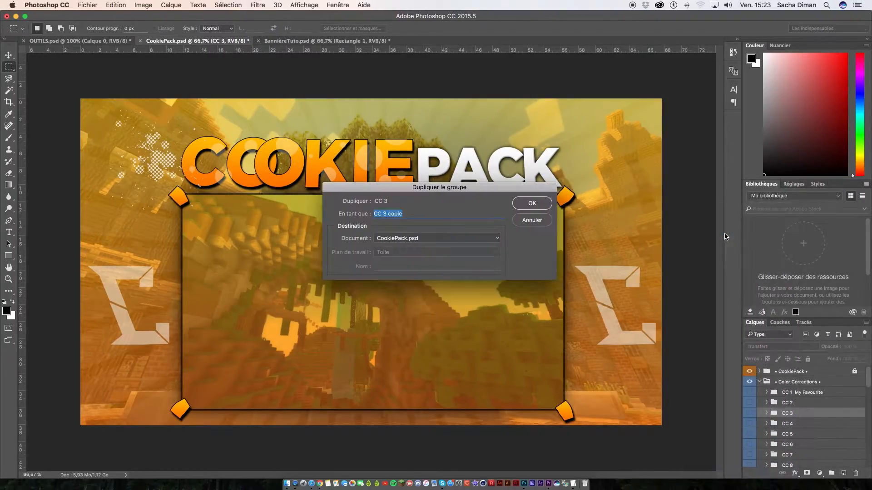
pyautogui.click(414, 237)
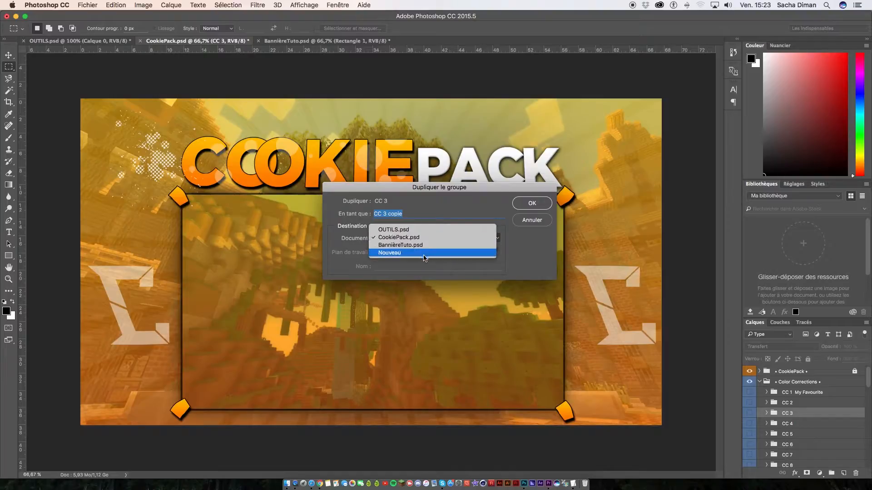
pyautogui.click(417, 246)
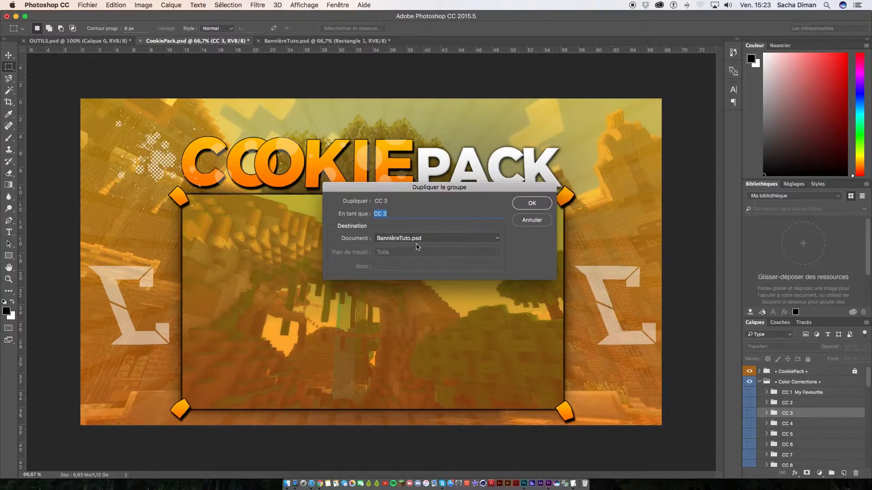
pyautogui.click(532, 204)
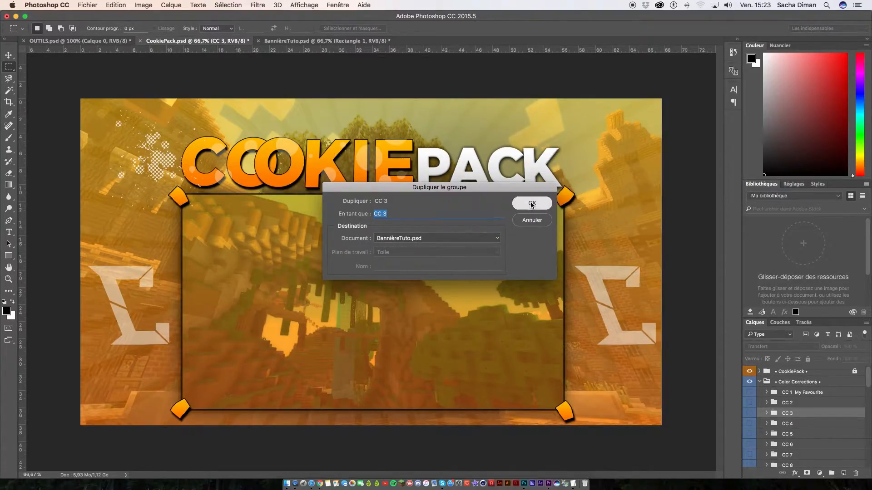
pyautogui.click(308, 42)
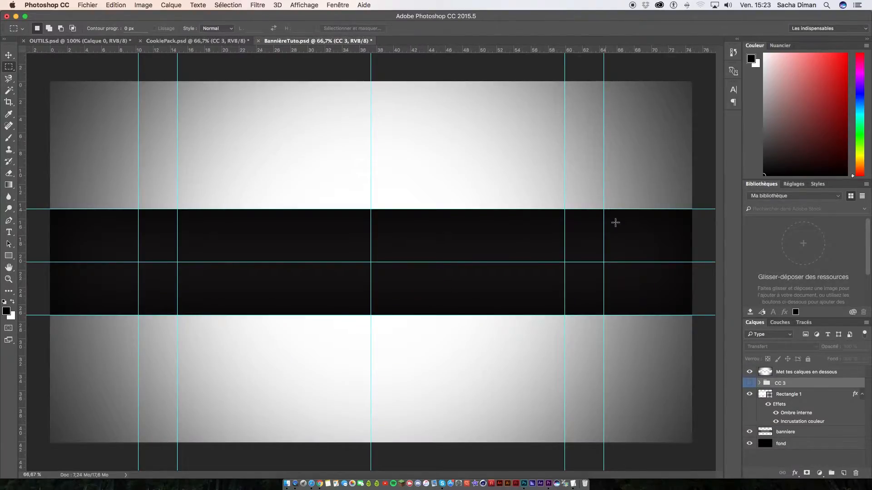
pyautogui.click(749, 385)
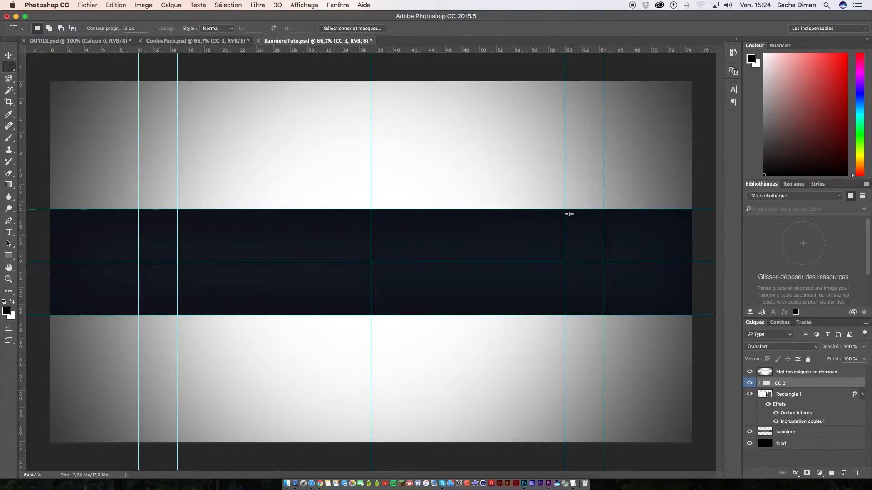
# - Examine the colour-corrected band across the width of the banner
pyautogui.scroll(3, 515, 233)
pyautogui.scroll(-5, 518, 235)
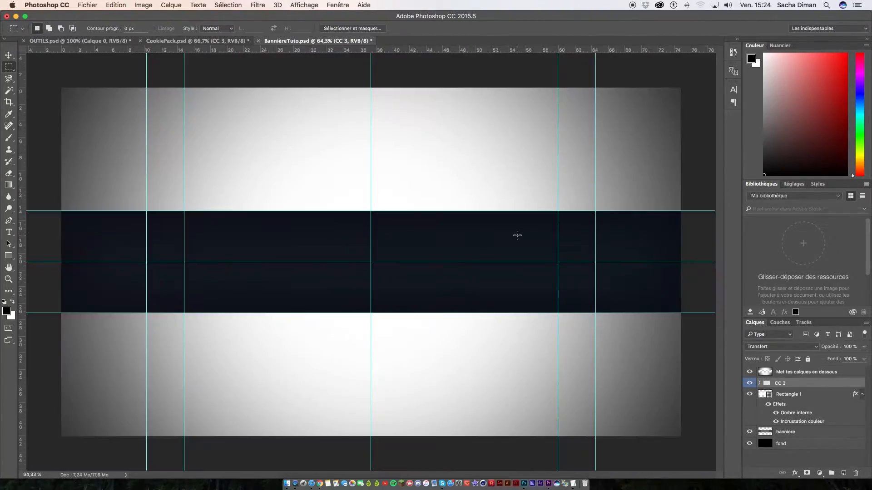
pyautogui.scroll(2, 517, 235)
pyautogui.scroll(-2, 517, 236)
pyautogui.scroll(1, 517, 235)
pyautogui.scroll(1, 518, 236)
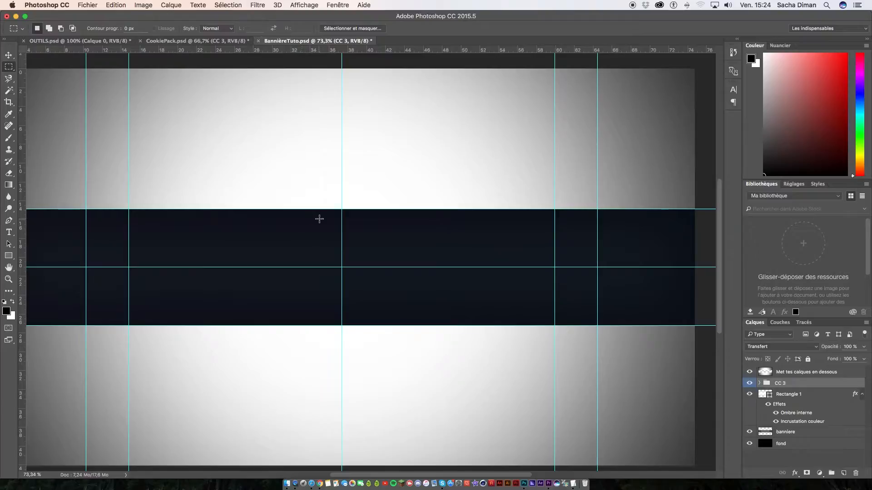
pyautogui.hscroll(-3, 368, 468)
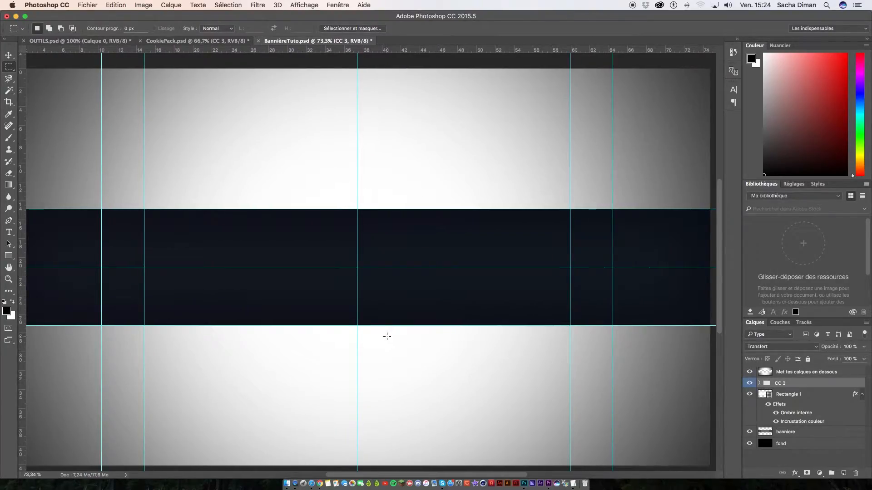
pyautogui.scroll(-3, 387, 336)
pyautogui.scroll(2, 387, 337)
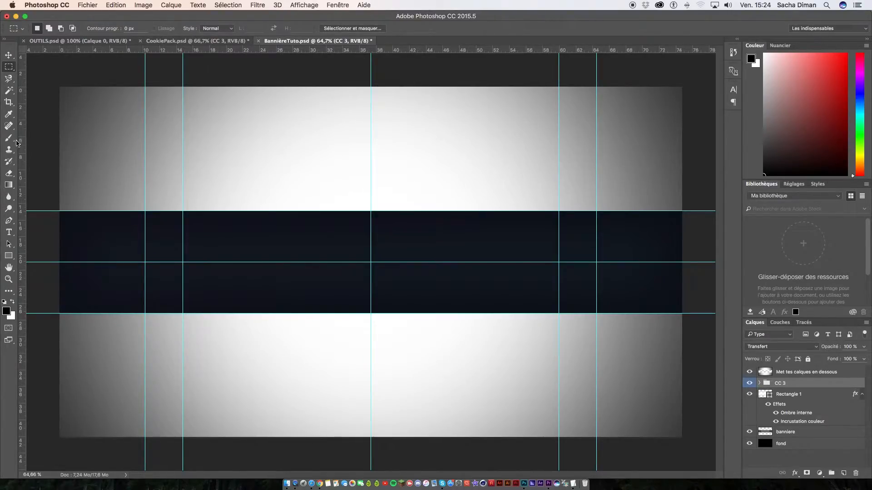
# - Add the white 30 pt text "RICY" in the HACKED font on the dark band
pyautogui.click(8, 233)
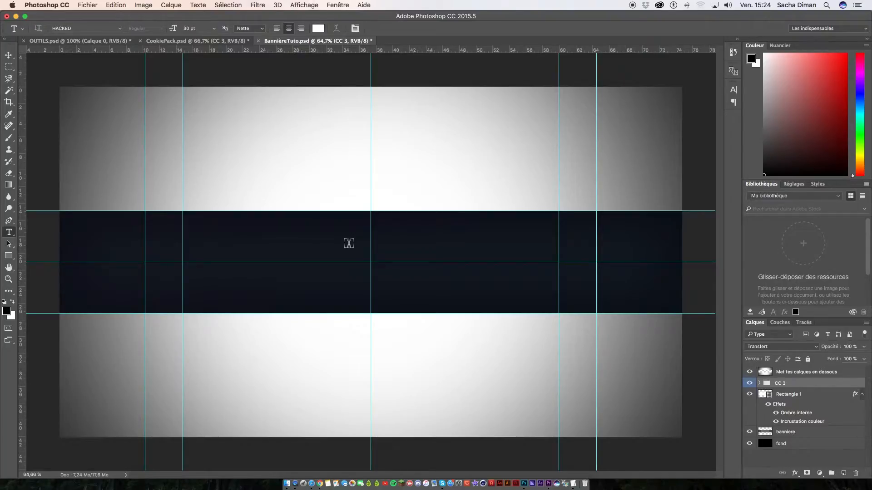
pyautogui.click(331, 243)
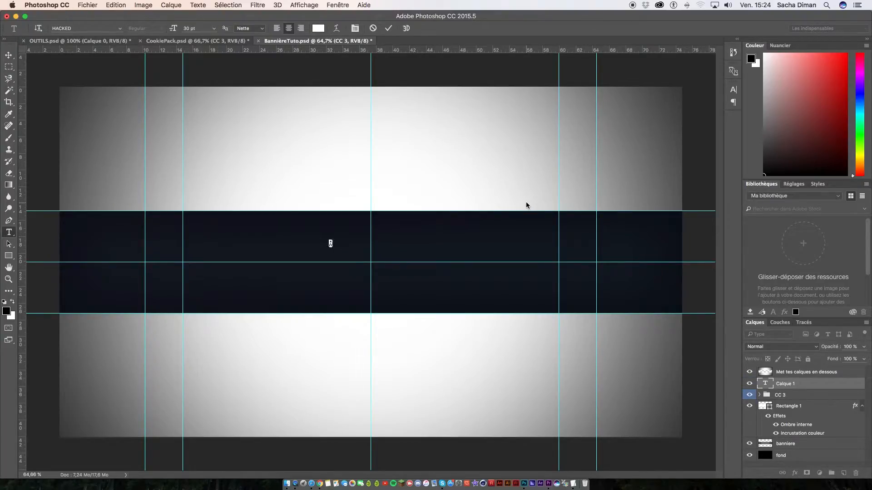
pyautogui.write('RICY')
pyautogui.click(8, 55)
# - Scale the RICY text to about 935% and centre it horizontally on the dark band
pyautogui.press('super+t')
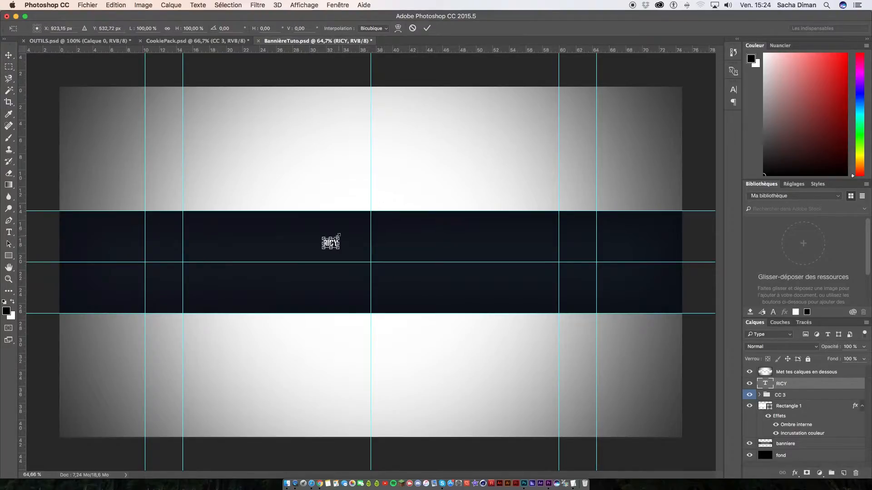
pyautogui.moveTo(338, 236); pyautogui.dragTo(512, 182)
pyautogui.moveTo(444, 248); pyautogui.dragTo(426, 288)
pyautogui.moveTo(386, 265); pyautogui.dragTo(401, 270)
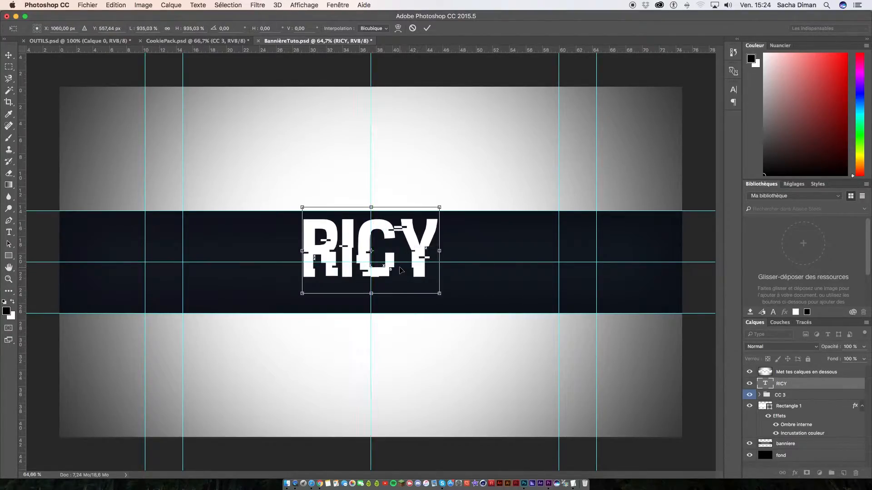
pyautogui.press('Return')
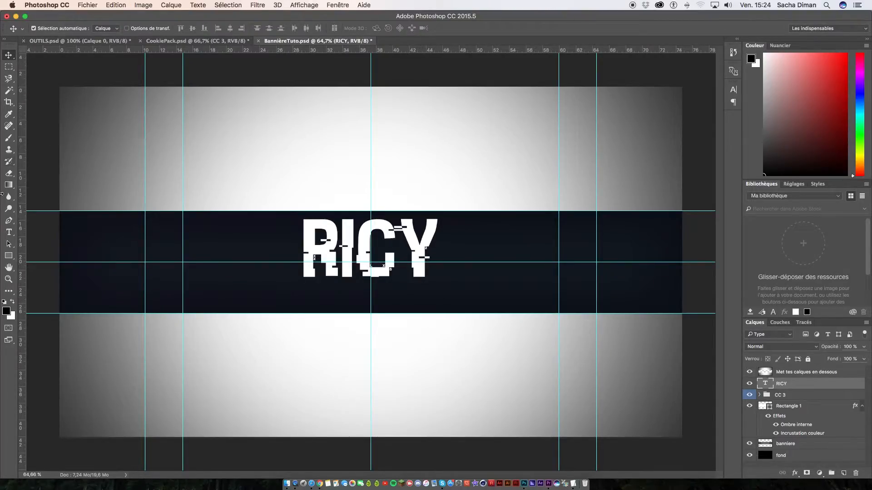
# - Change the font of the RICY text to Couture Bold
pyautogui.click(9, 232)
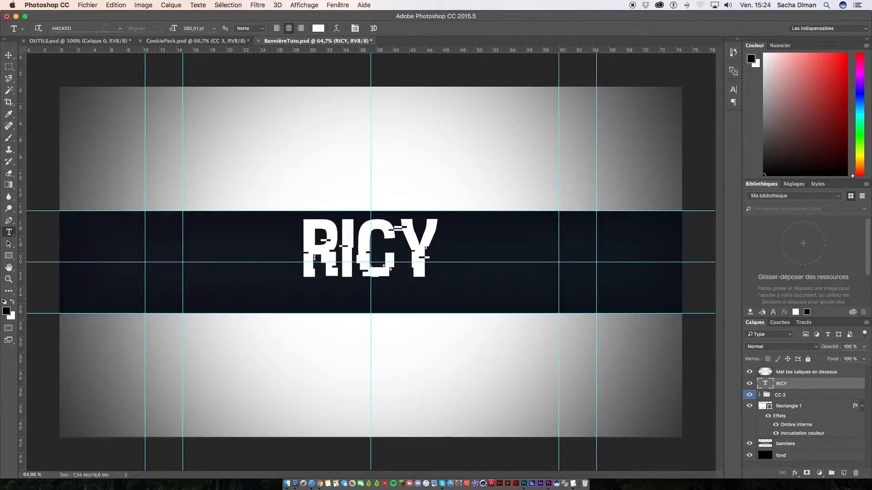
pyautogui.click(120, 28)
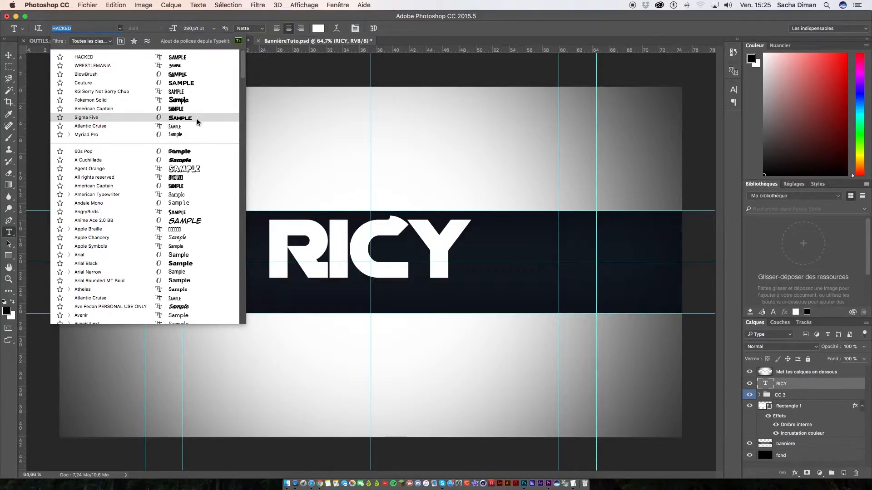
pyautogui.scroll(-4, 183, 263)
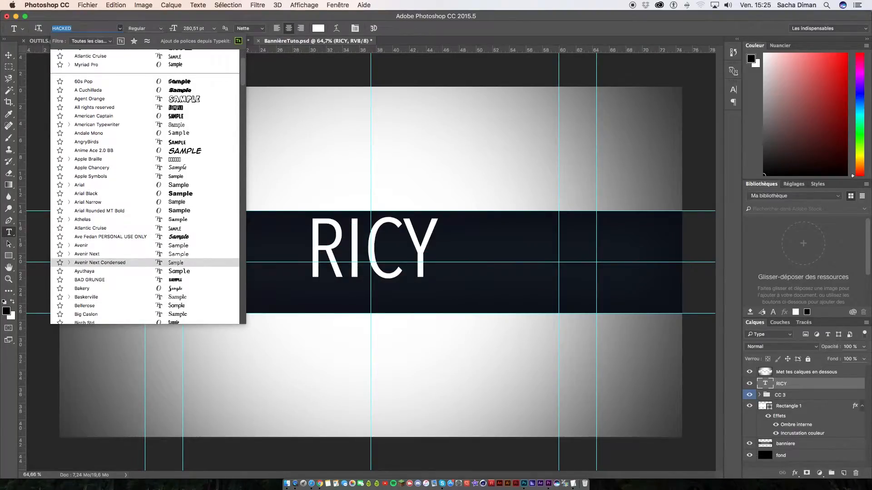
pyautogui.write('COU')
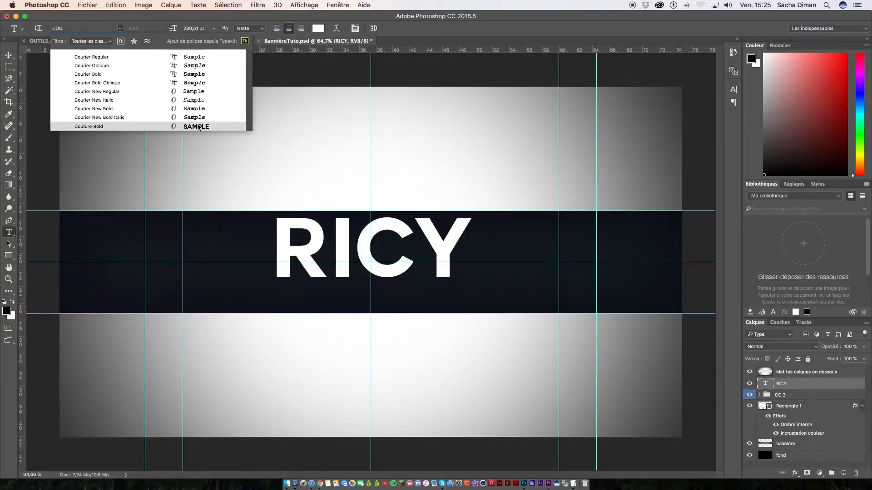
pyautogui.click(200, 127)
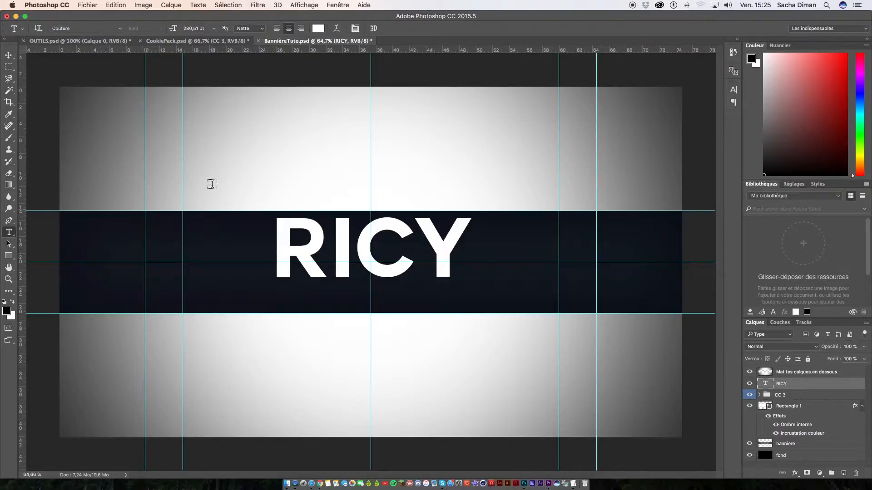
# - Scale the RICY text down to about 80% and centre it horizontally in the upper part of the band
pyautogui.click(9, 55)
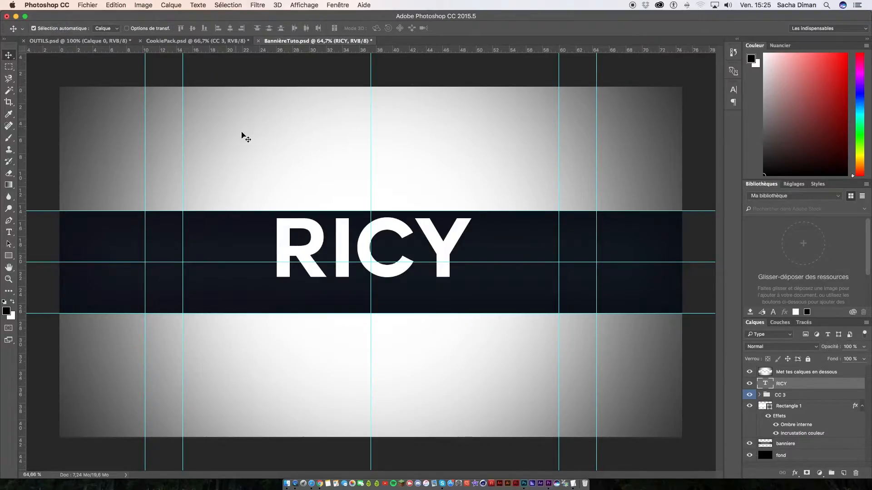
pyautogui.hotkey('ctrl', 't')
pyautogui.moveTo(472, 285); pyautogui.dragTo(430, 269)
pyautogui.moveTo(380, 247); pyautogui.dragTo(402, 255)
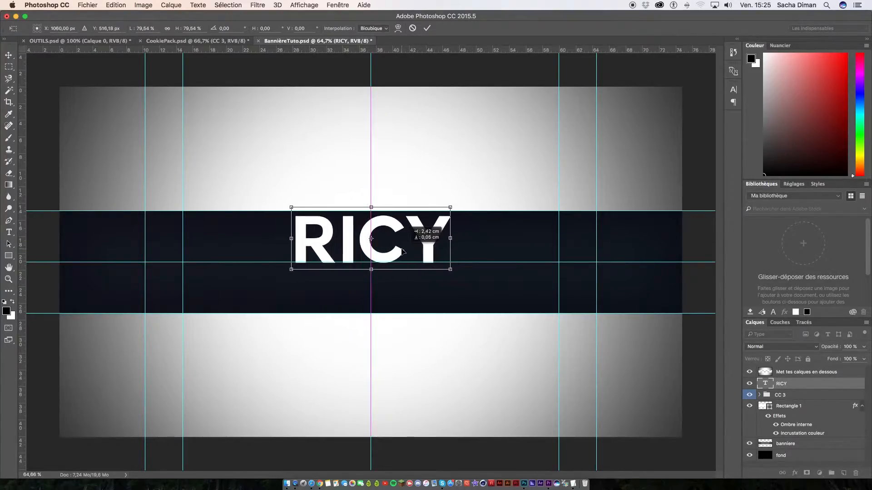
pyautogui.press('Return')
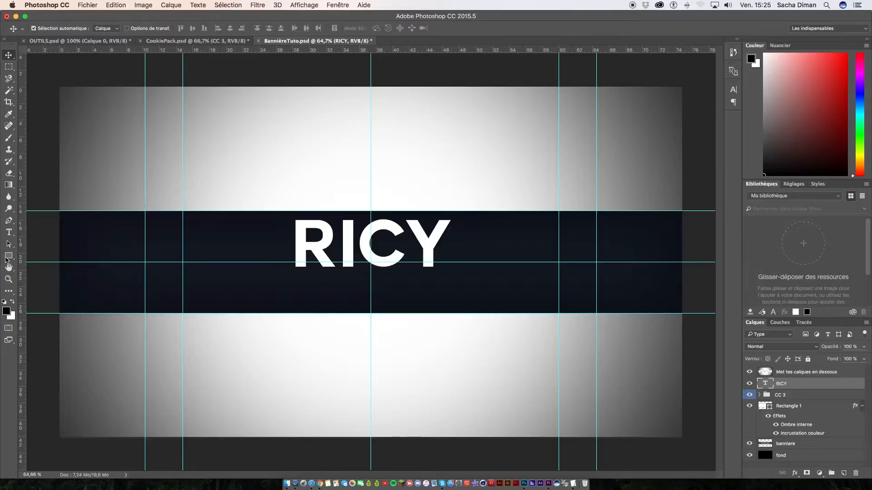
# - Add the white 30 pt text "GFX" in the Couture font just after RICY on the dark band
pyautogui.click(13, 234)
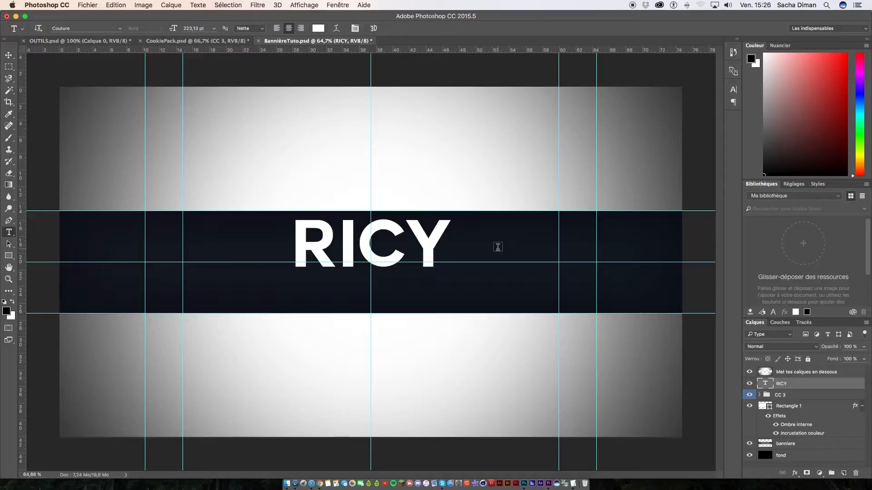
pyautogui.click(480, 246)
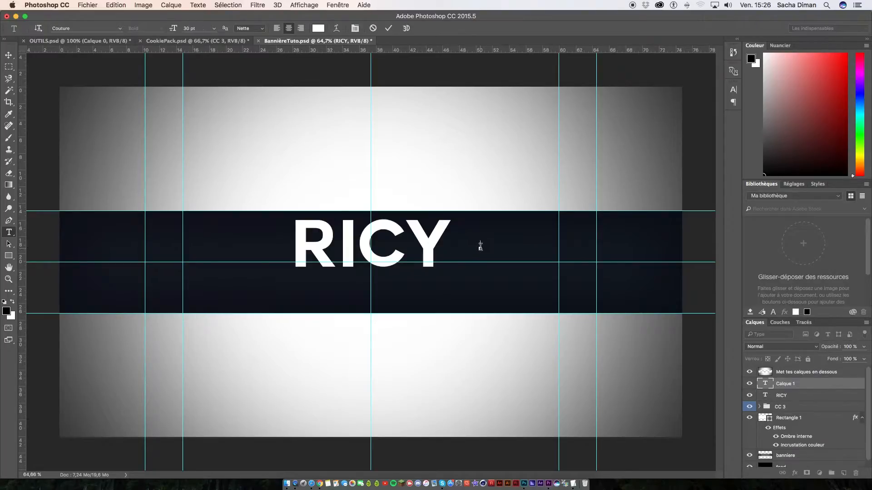
pyautogui.write('GFX')
pyautogui.click(9, 55)
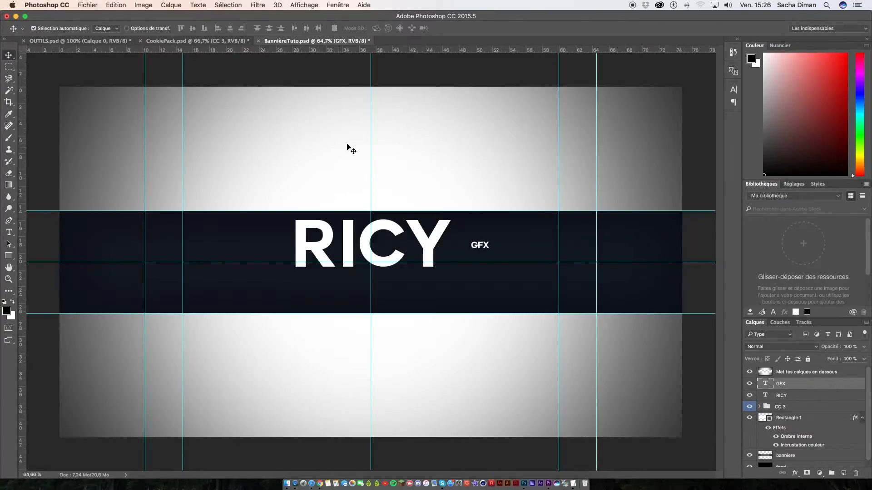
# - Enlarge the GFX text and place it just under RICY so that it overlaps the base of its letters
pyautogui.press('super+t')
pyautogui.moveTo(485, 249); pyautogui.dragTo(434, 313)
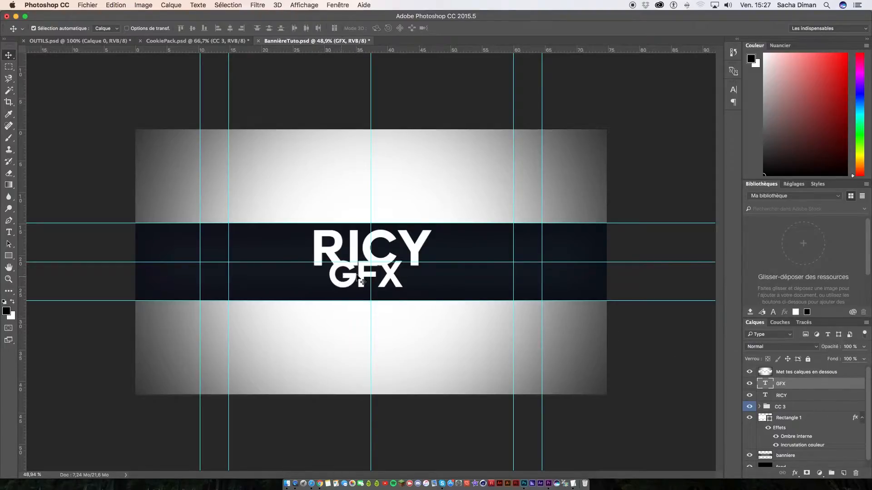
# - Rasterize the GFX and RICY text layers
pyautogui.rightClick(800, 386)
pyautogui.click(844, 388)
pyautogui.rightClick(767, 384)
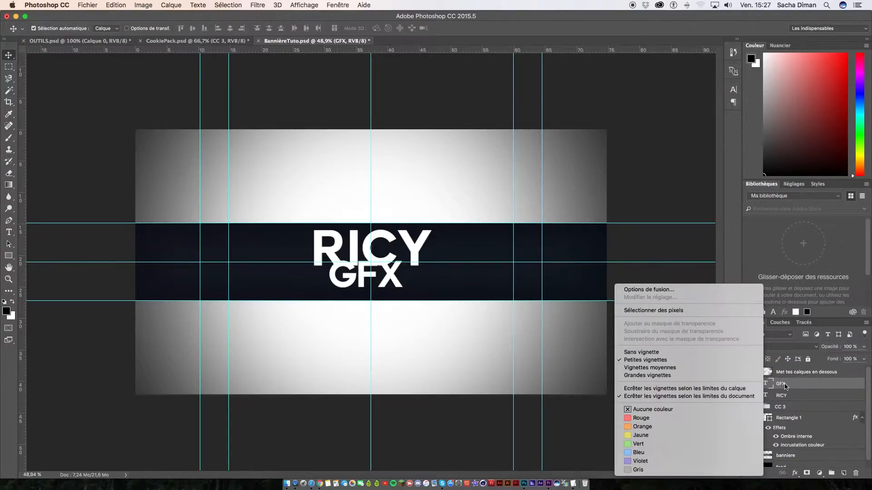
pyautogui.click(817, 388)
pyautogui.rightClick(798, 385)
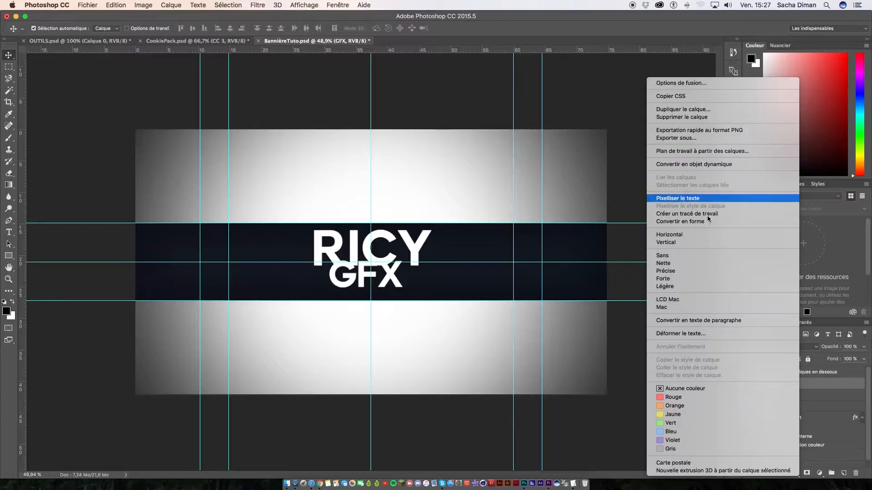
pyautogui.click(688, 199)
pyautogui.rightClick(790, 400)
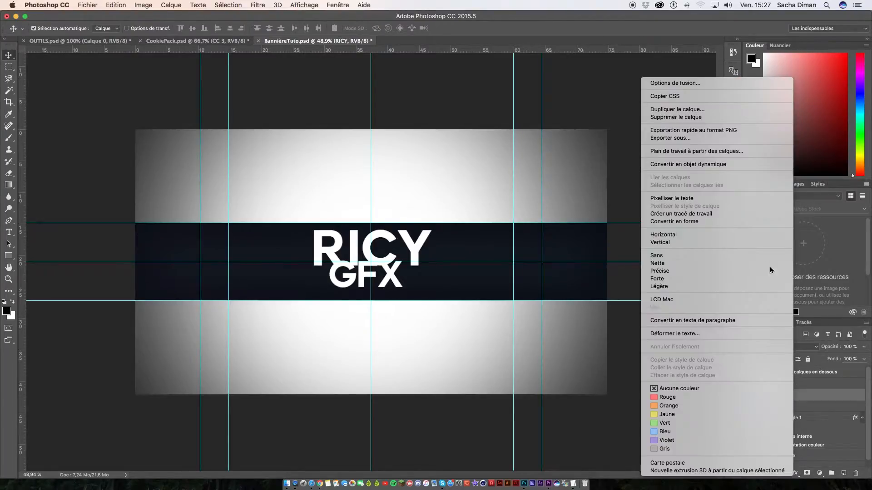
pyautogui.click(704, 198)
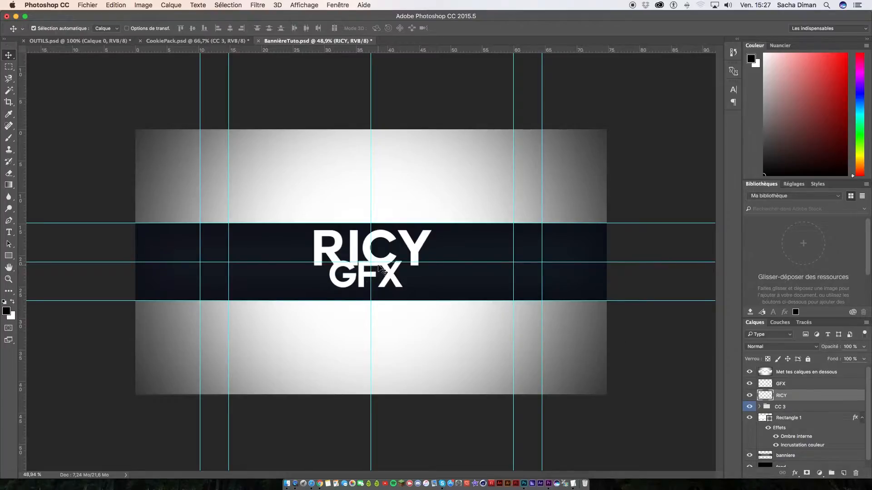
pyautogui.click(8, 234)
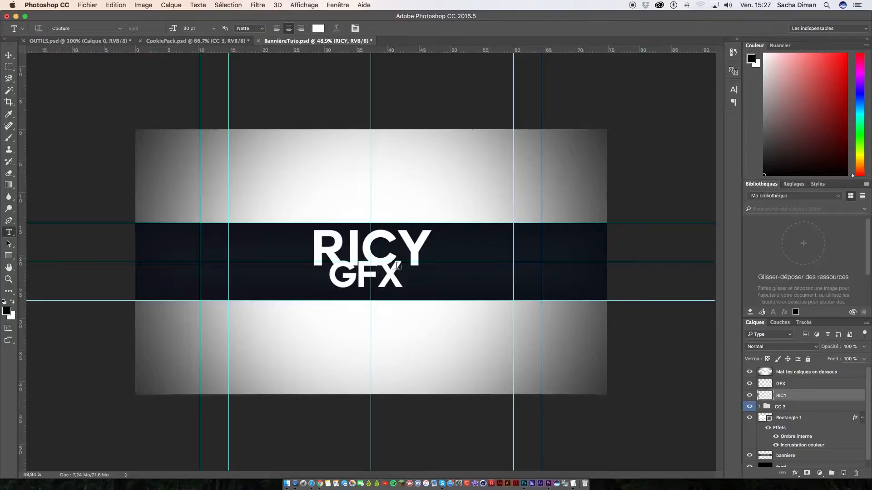
pyautogui.click(361, 269)
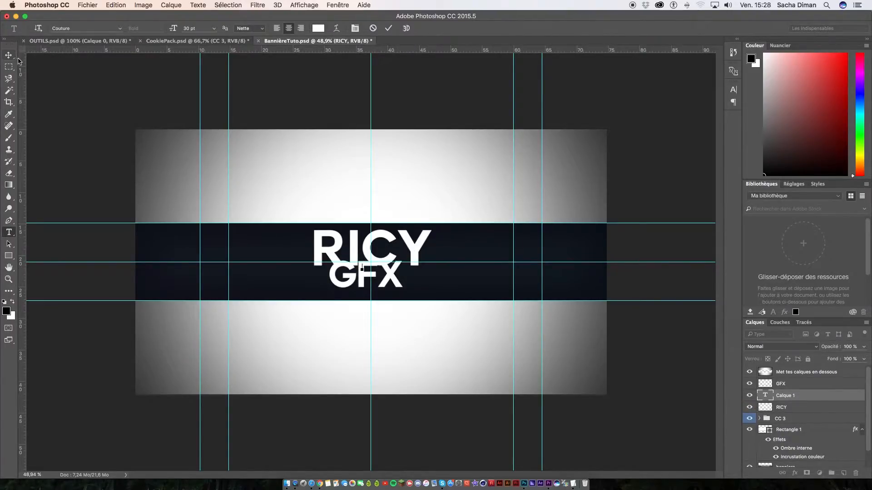
pyautogui.click(819, 400)
pyautogui.press('BackSpace')
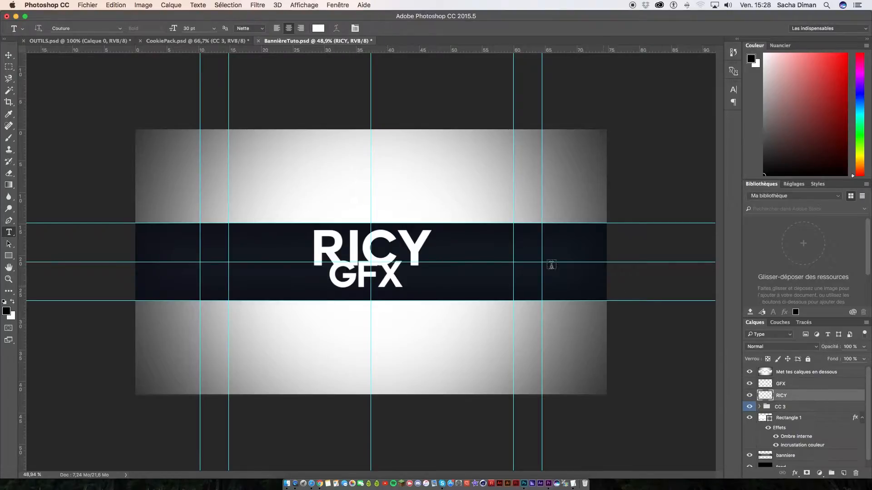
# - Shift the rasterized GFX layer slightly to the left and down beneath RICY
pyautogui.click(790, 385)
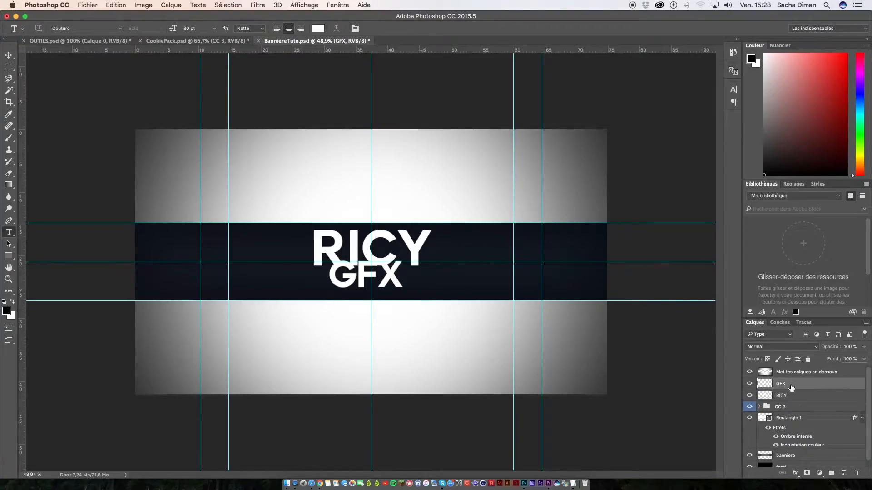
pyautogui.press('super+t')
pyautogui.moveTo(382, 275)
pyautogui.mouseDown()
pyautogui.moveTo(424, 277)
pyautogui.moveTo(535, 254)
pyautogui.moveTo(383, 276)
pyautogui.mouseUp()
pyautogui.press('Return')
pyautogui.press('t')
pyautogui.press('super+t')
pyautogui.moveTo(390, 285); pyautogui.dragTo(384, 285)
pyautogui.press('Return')
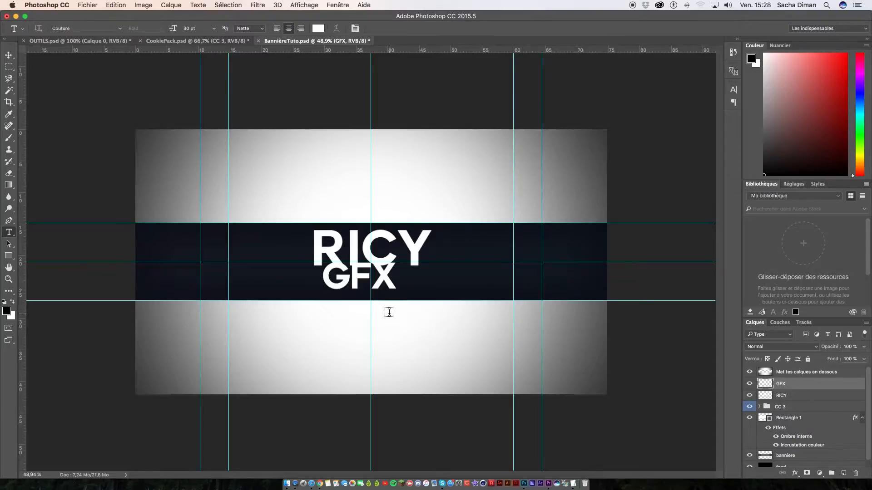
# - Select the empty area around the GFX letters with the Magic Wand and invert the selection to isolate the letters
pyautogui.press('w')
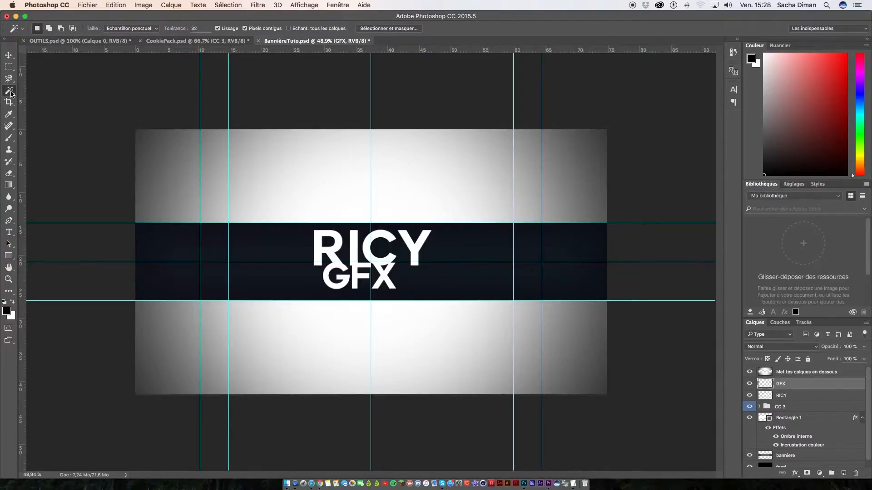
pyautogui.click(11, 94)
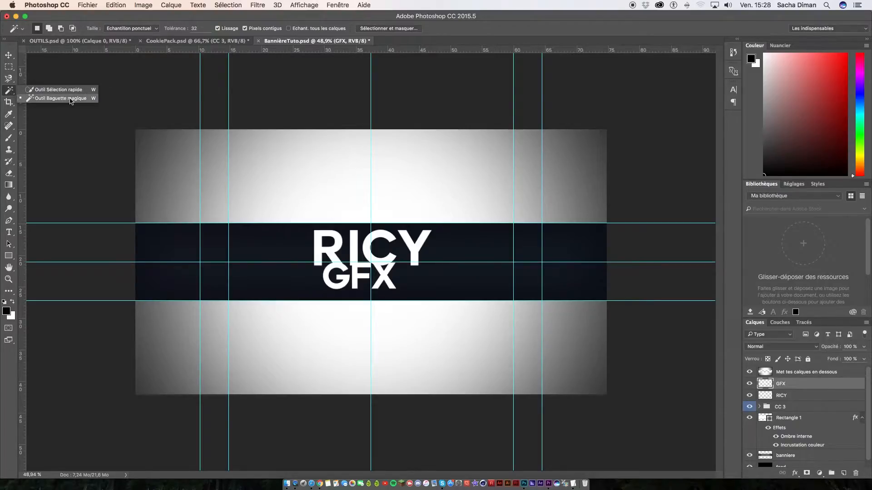
pyautogui.click(60, 98)
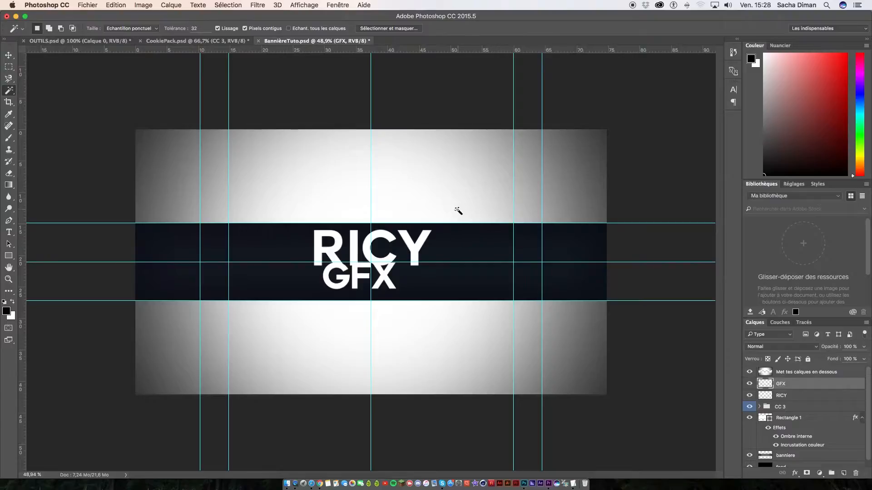
pyautogui.scroll(3, 436, 225)
pyautogui.click(542, 154)
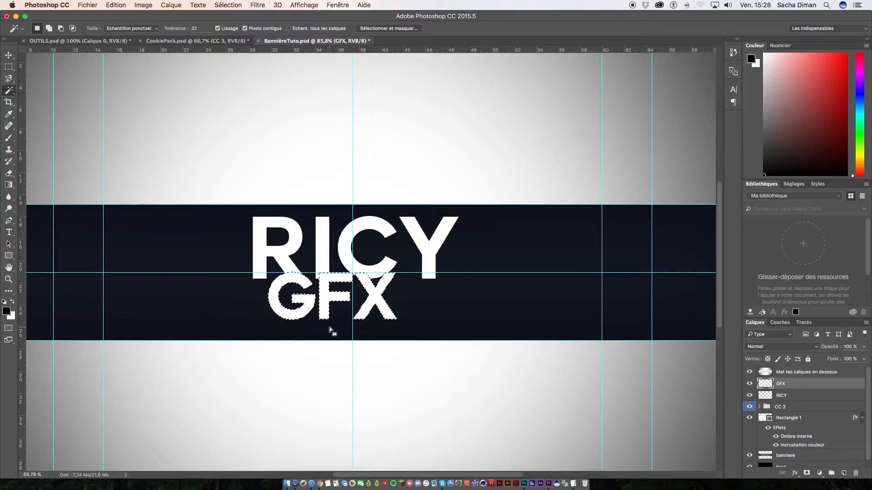
pyautogui.scroll(-2, 330, 330)
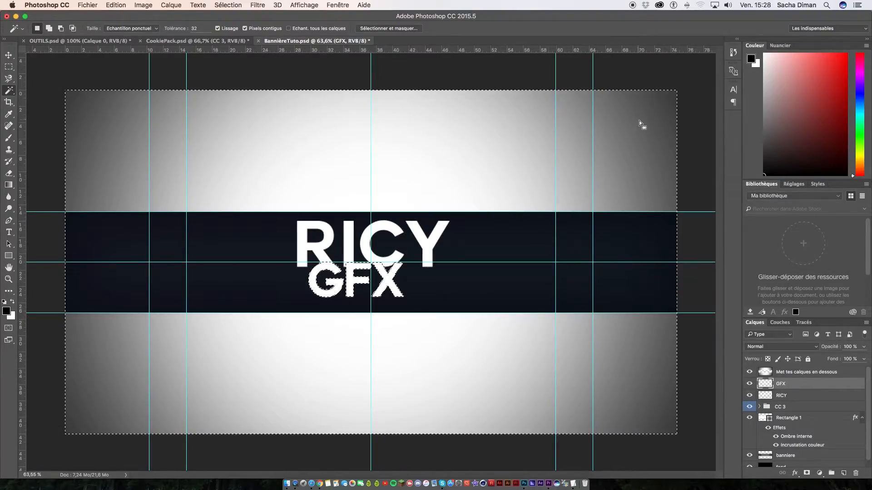
pyautogui.press('alt')
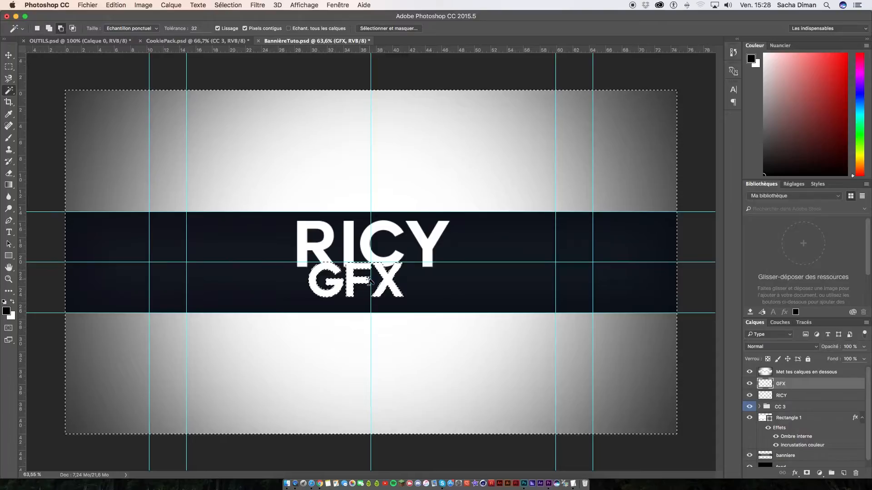
pyautogui.scroll(2, 369, 282)
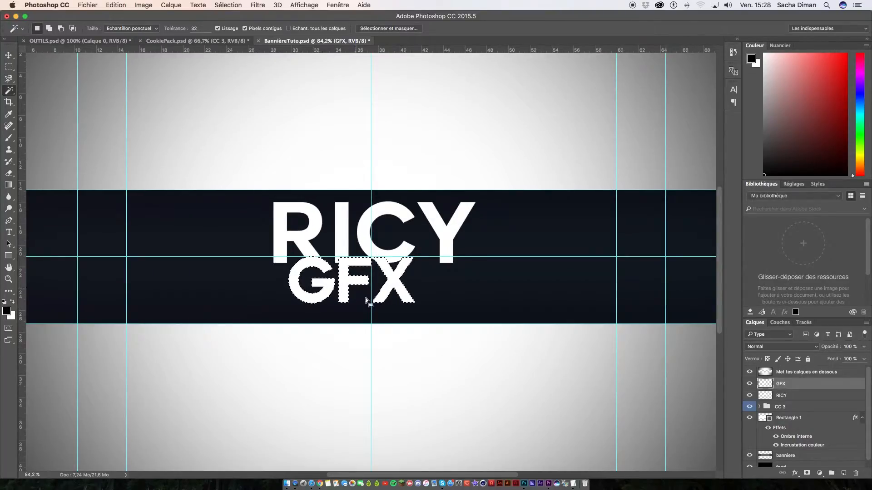
pyautogui.rightClick(549, 273)
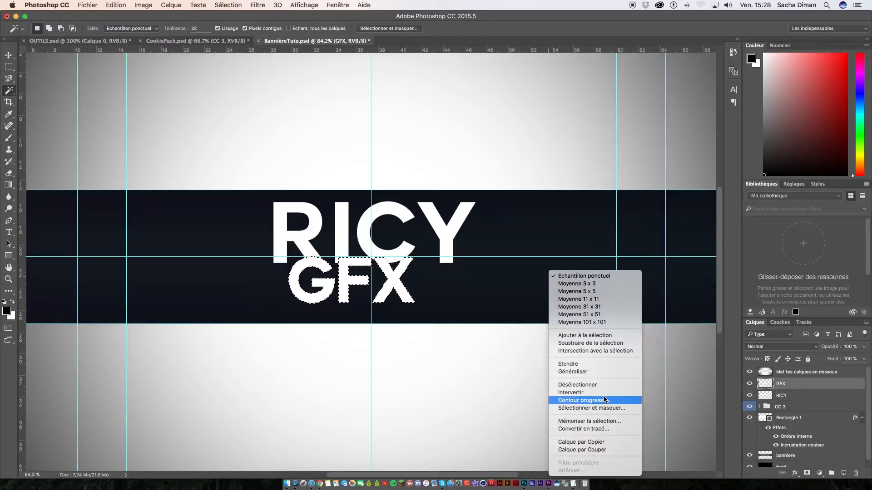
pyautogui.click(529, 380)
pyautogui.scroll(-2, 468, 371)
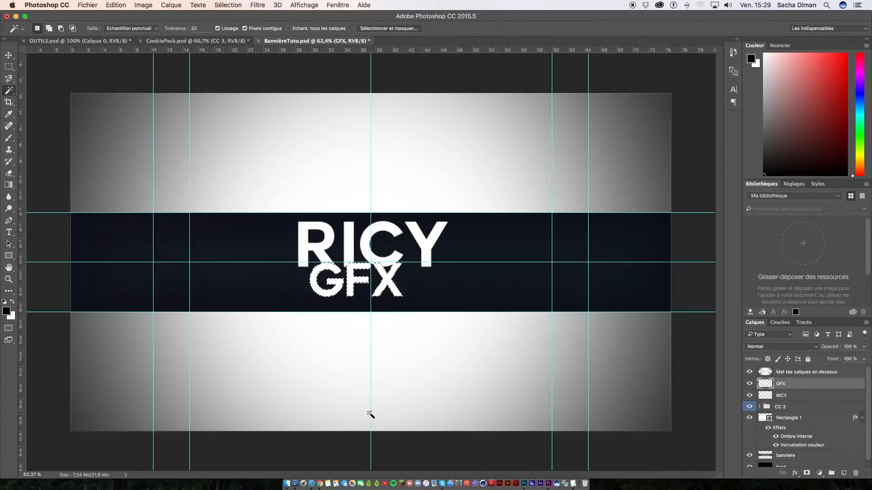
# - Expand the selection around the GFX letters by 7 pixels
pyautogui.scroll(4, 350, 298)
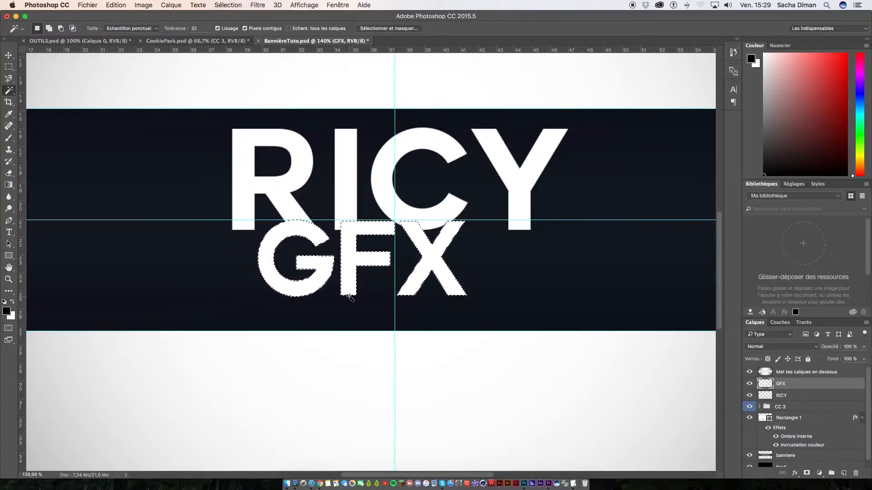
pyautogui.scroll(-3, 350, 298)
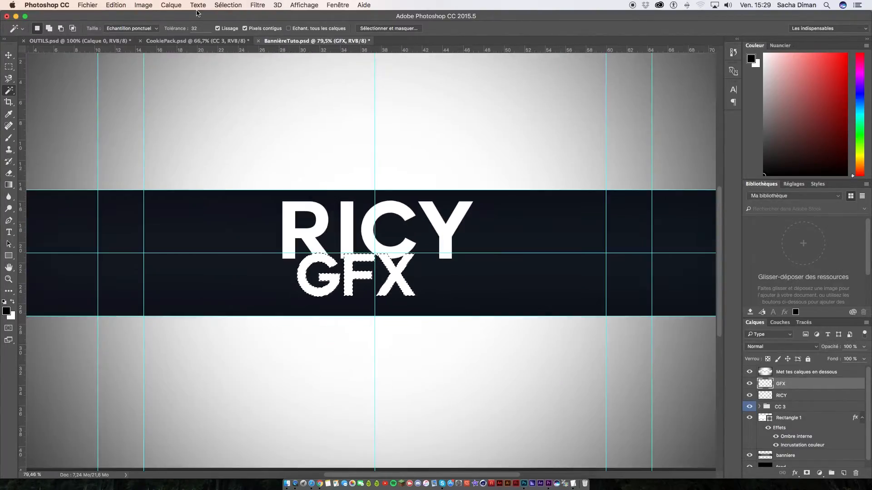
pyautogui.click(222, 4)
pyautogui.moveTo(264, 128)
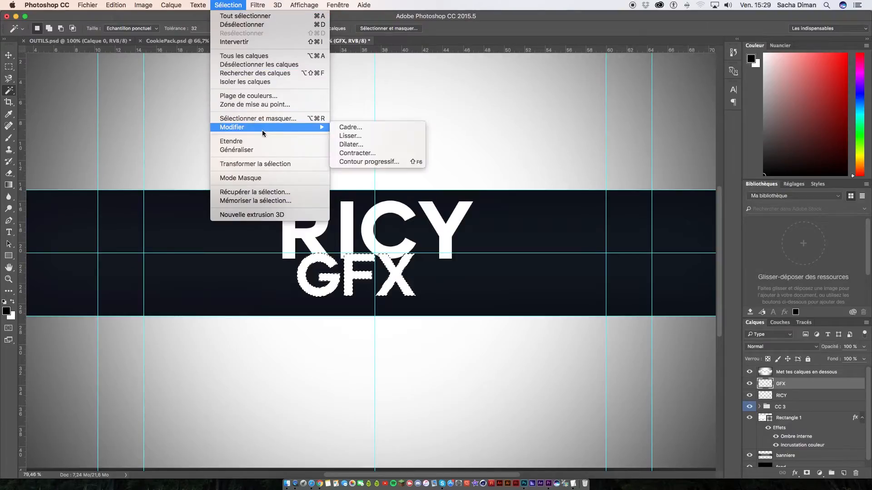
pyautogui.click(373, 144)
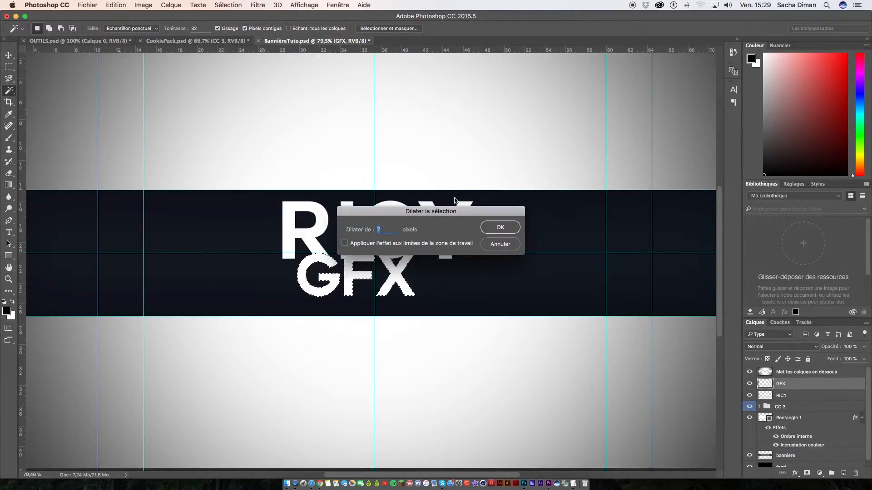
pyautogui.moveTo(410, 213); pyautogui.dragTo(588, 181)
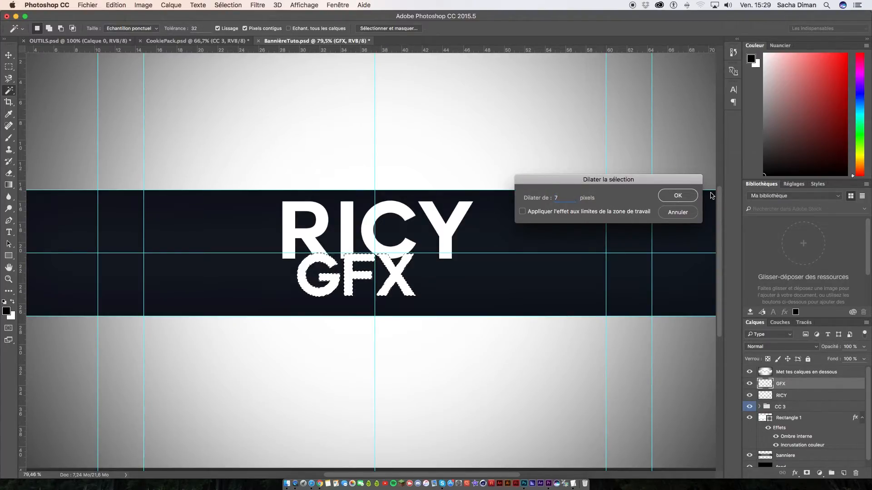
pyautogui.click(691, 196)
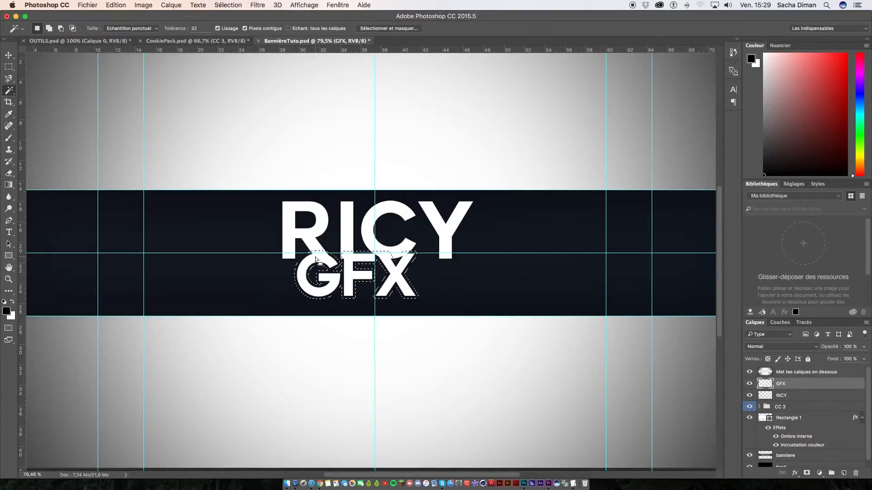
# - Delete the expanded GFX selection from the RICY layer to leave a gap between the words, and deselect
pyautogui.scroll(10, 315, 260)
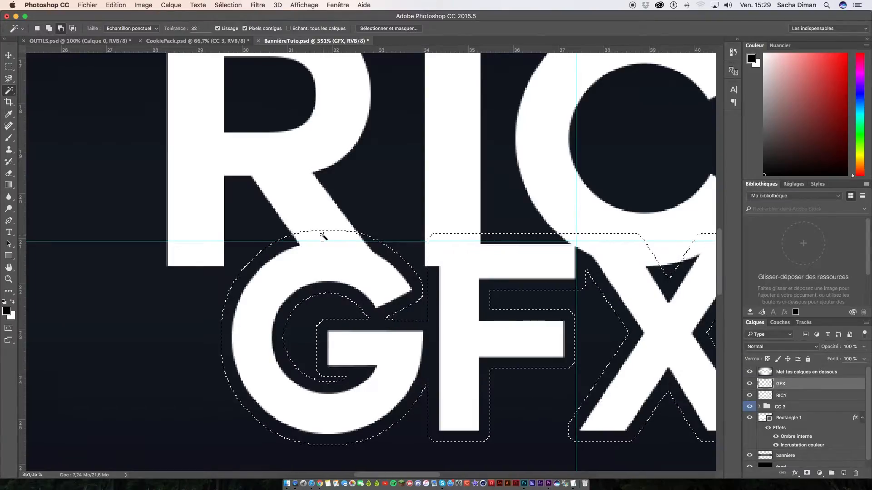
pyautogui.scroll(-6, 323, 236)
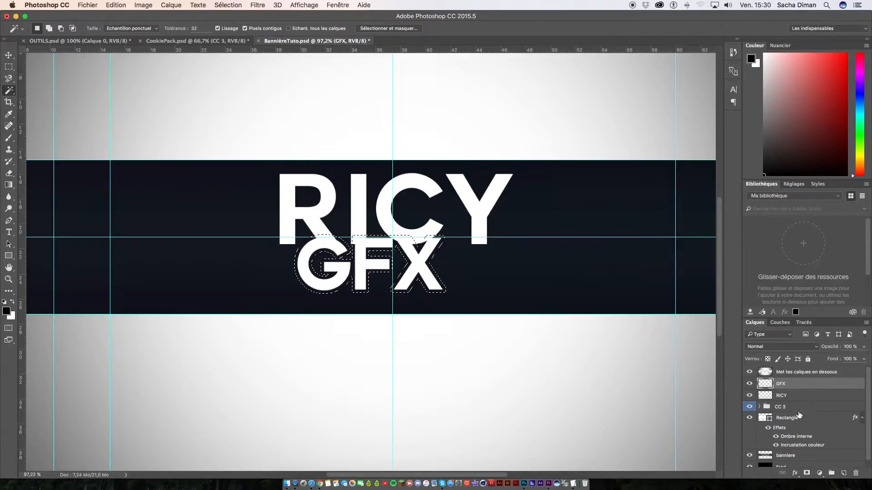
pyautogui.click(795, 394)
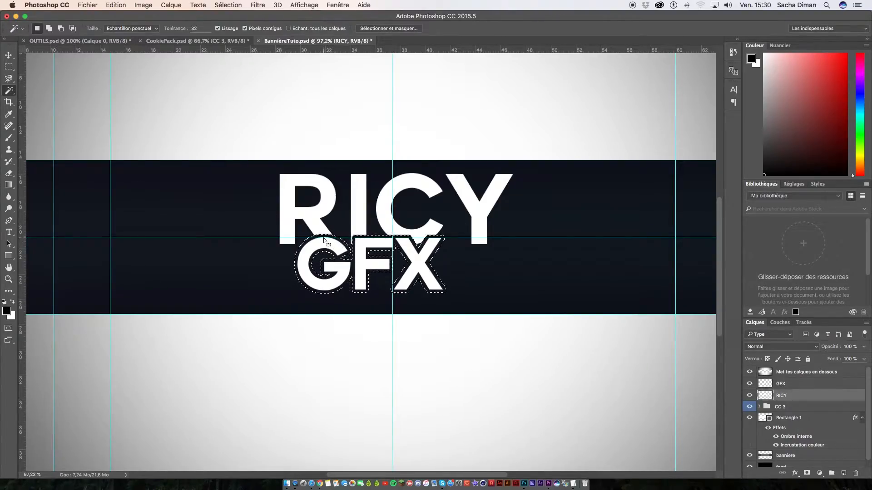
pyautogui.scroll(3, 323, 239)
pyautogui.scroll(2, 322, 239)
pyautogui.scroll(-5, 321, 238)
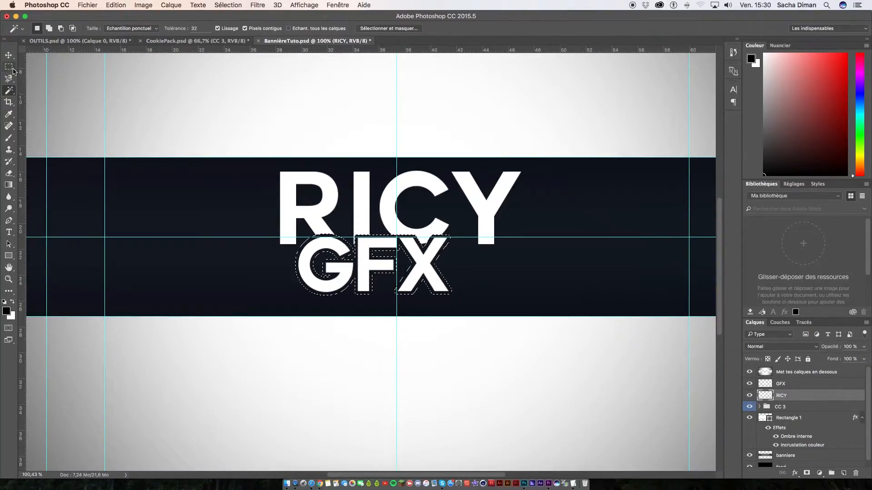
pyautogui.press('m')
pyautogui.hotkey('ctrl', 'd')
pyautogui.scroll(3, 406, 240)
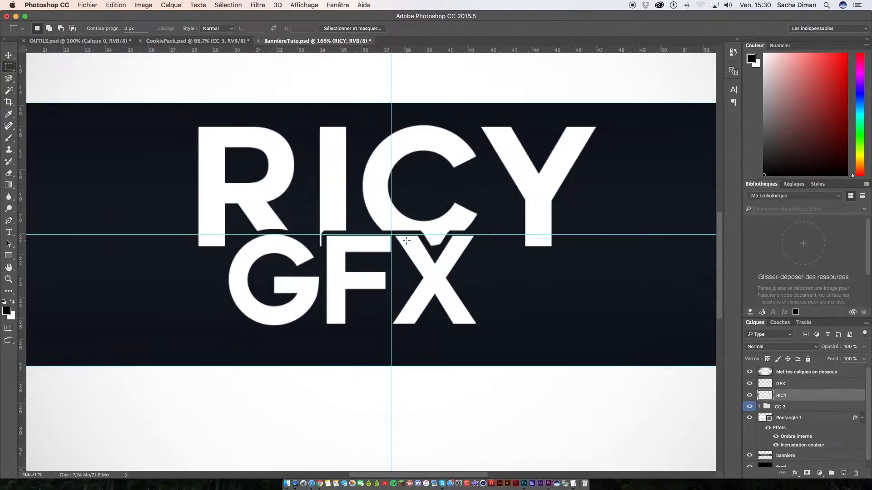
pyautogui.scroll(-5, 338, 235)
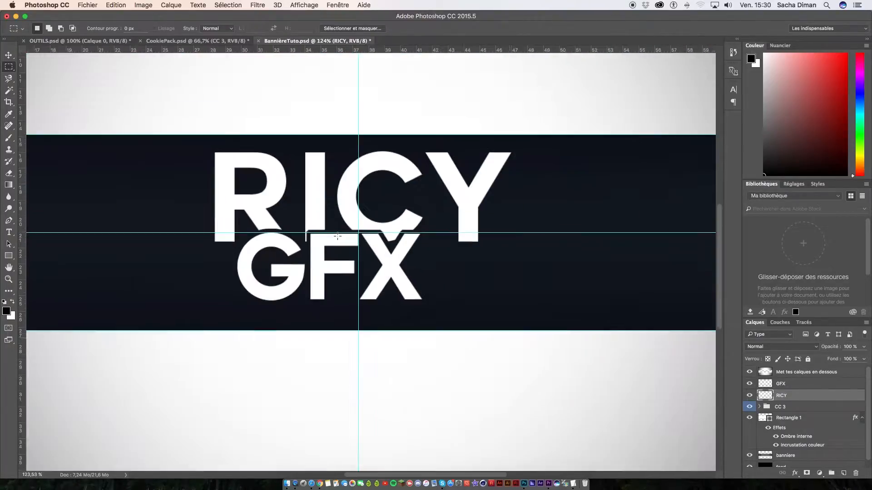
pyautogui.scroll(8, 337, 236)
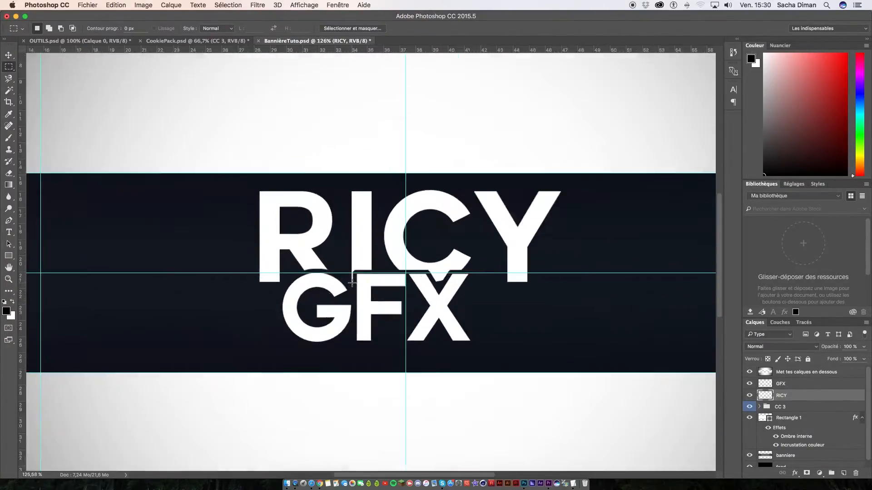
pyautogui.scroll(-6, 357, 282)
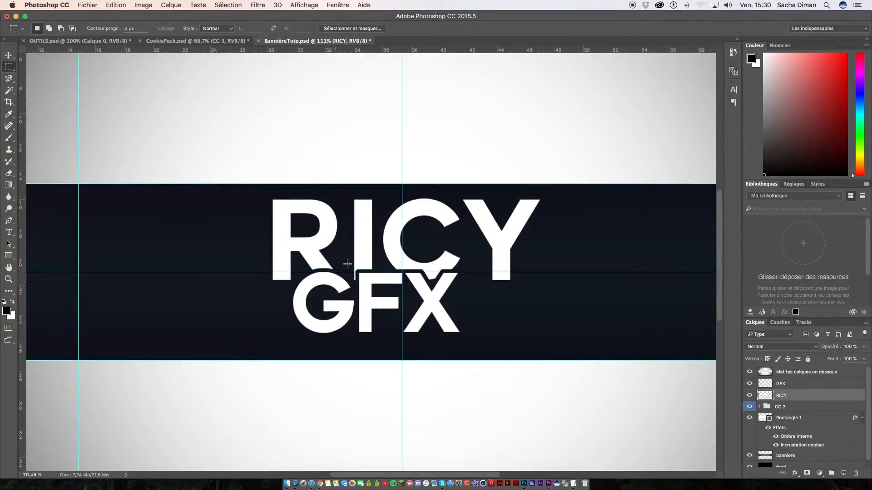
pyautogui.scroll(-3, 453, 275)
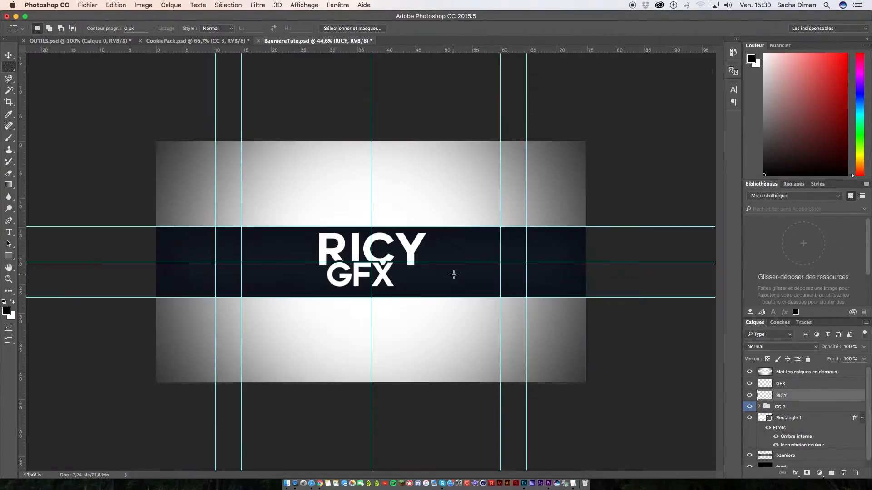
pyautogui.scroll(-2, 453, 274)
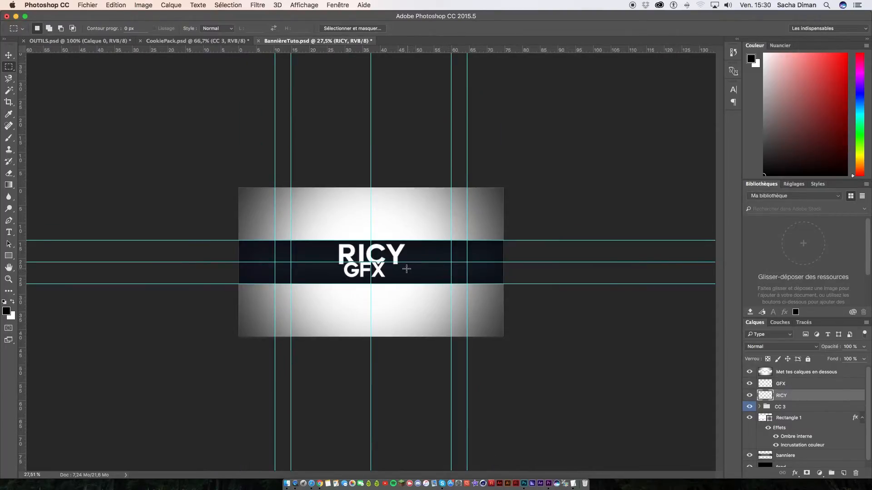
# - Add a colour overlay to the GFX layer in a bright teal, about #1eb7b2
pyautogui.scroll(5, 371, 268)
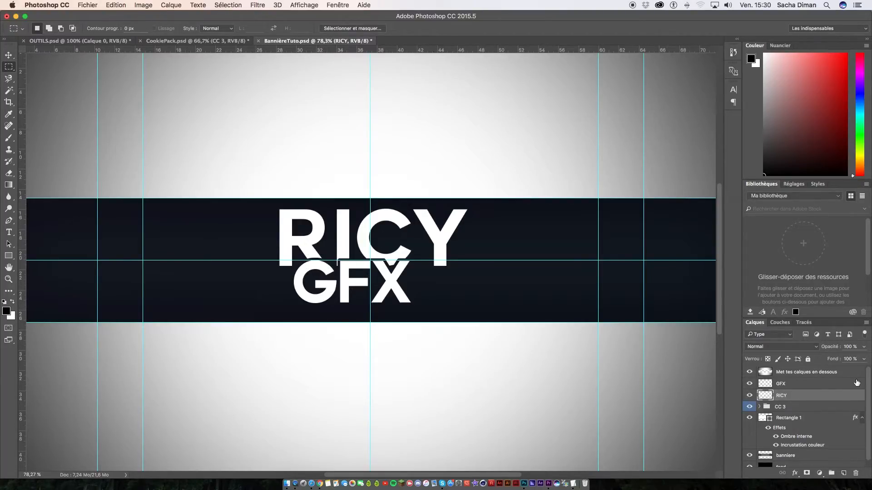
pyautogui.doubleClick(798, 385)
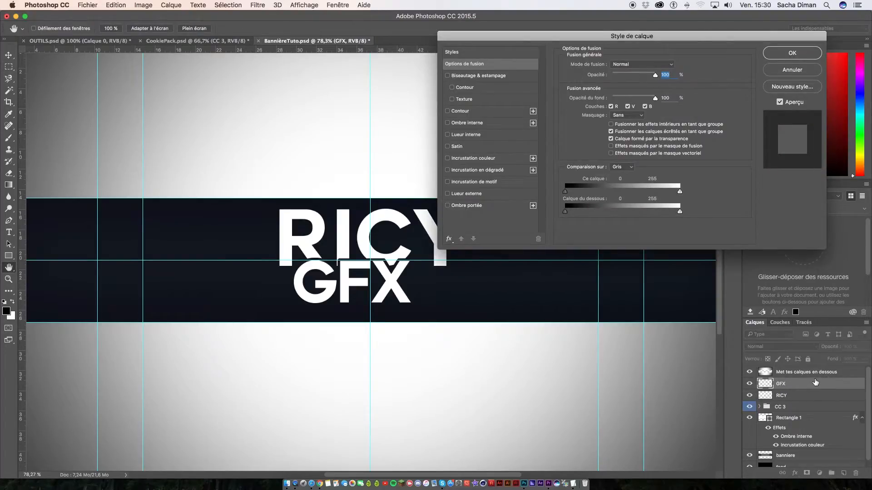
pyautogui.click(473, 159)
pyautogui.click(675, 66)
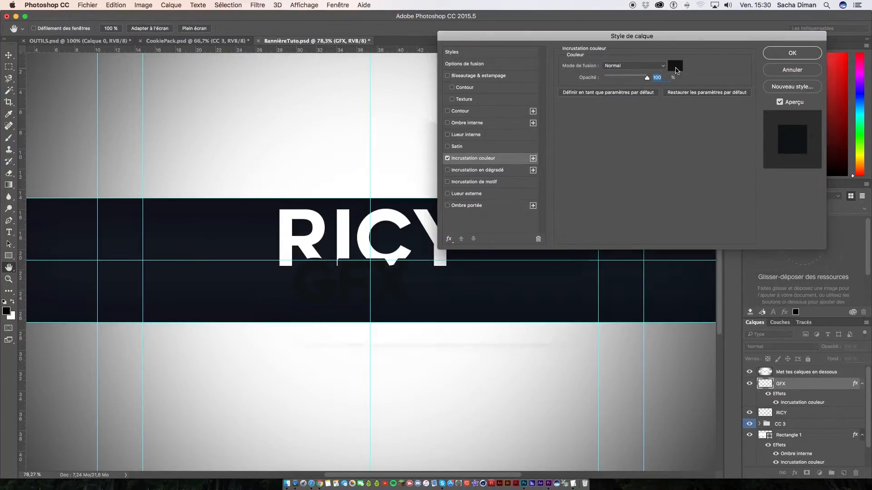
pyautogui.moveTo(409, 143); pyautogui.dragTo(538, 163)
pyautogui.moveTo(517, 229)
pyautogui.mouseDown()
pyautogui.moveTo(528, 215)
pyautogui.moveTo(527, 229)
pyautogui.mouseUp()
pyautogui.moveTo(529, 160); pyautogui.dragTo(626, 153)
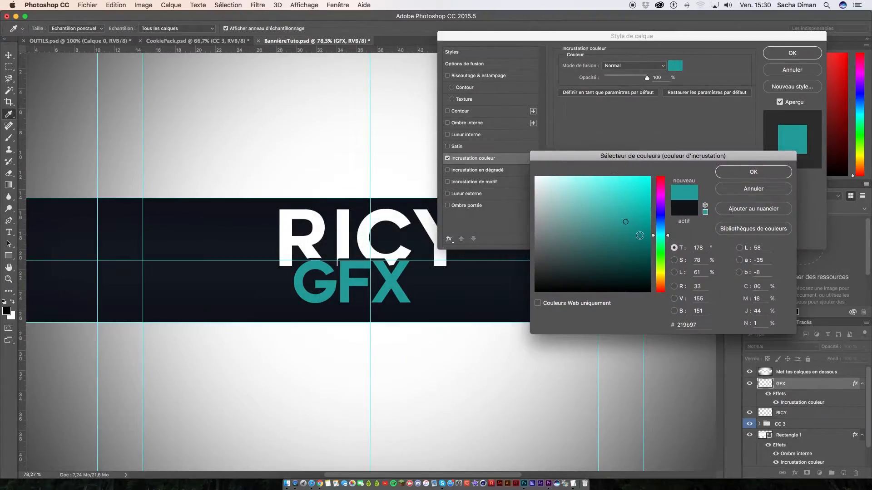
pyautogui.moveTo(641, 233)
pyautogui.mouseDown()
pyautogui.moveTo(649, 168)
pyautogui.moveTo(640, 207)
pyautogui.moveTo(631, 209)
pyautogui.mouseUp()
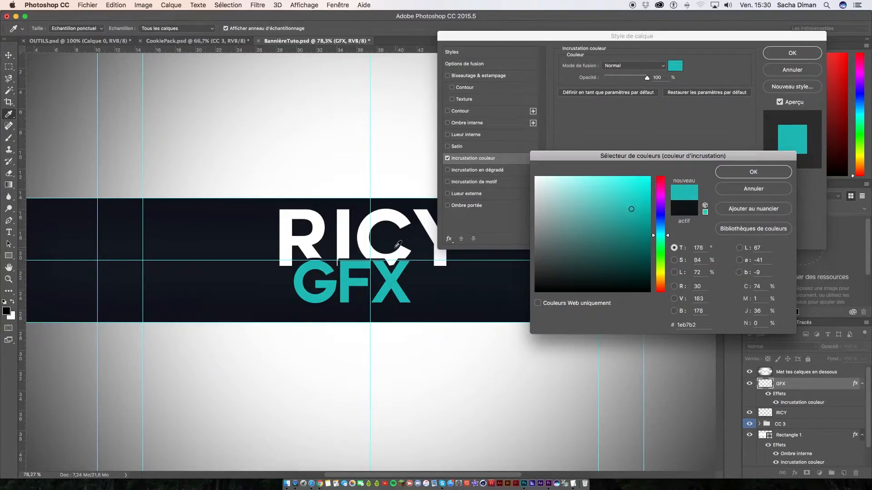
# - Change the GFX colour overlay to blue and add a black Multiply drop shadow: opacity 100%, distance 6 px, spread 8%, size 24 px
pyautogui.click(661, 181)
pyautogui.moveTo(661, 181); pyautogui.dragTo(658, 281)
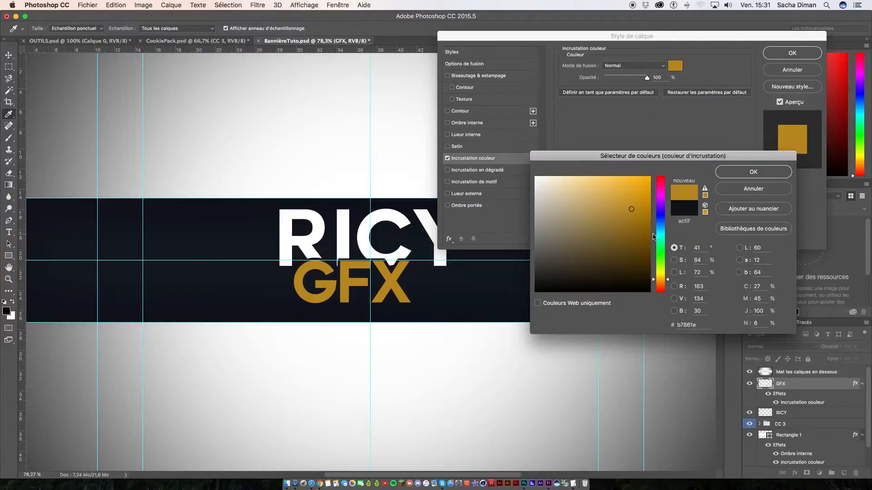
pyautogui.moveTo(658, 230)
pyautogui.mouseDown()
pyautogui.moveTo(661, 250)
pyautogui.moveTo(663, 227)
pyautogui.mouseUp()
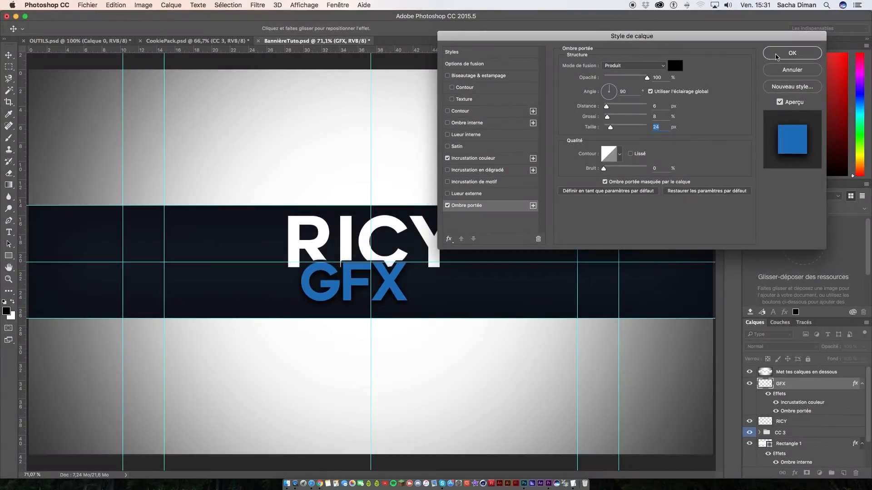
pyautogui.click(793, 52)
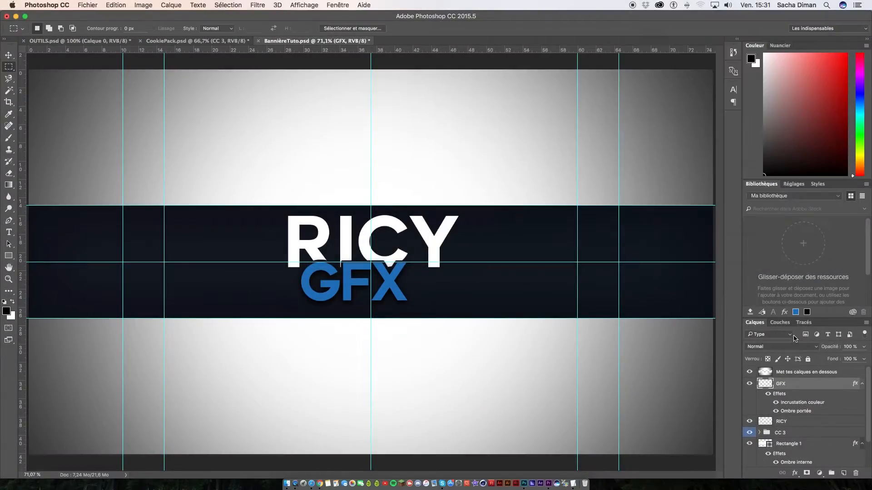
# - Add a black Multiply drop shadow to the RICY layer at 100% opacity, distance 6 px, spread 8% and slightly more than 24 px size
pyautogui.doubleClick(790, 426)
pyautogui.click(457, 207)
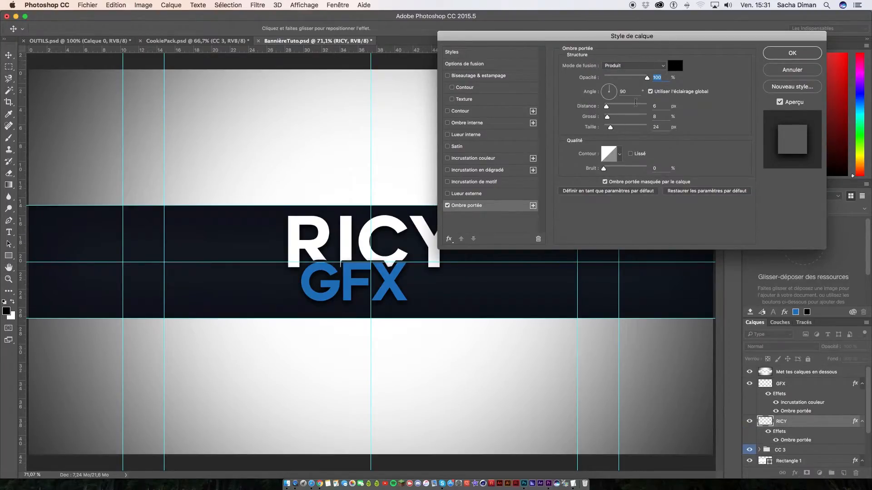
pyautogui.moveTo(610, 127)
pyautogui.mouseDown()
pyautogui.moveTo(623, 129)
pyautogui.moveTo(605, 128)
pyautogui.moveTo(613, 129)
pyautogui.mouseUp()
pyautogui.click(792, 53)
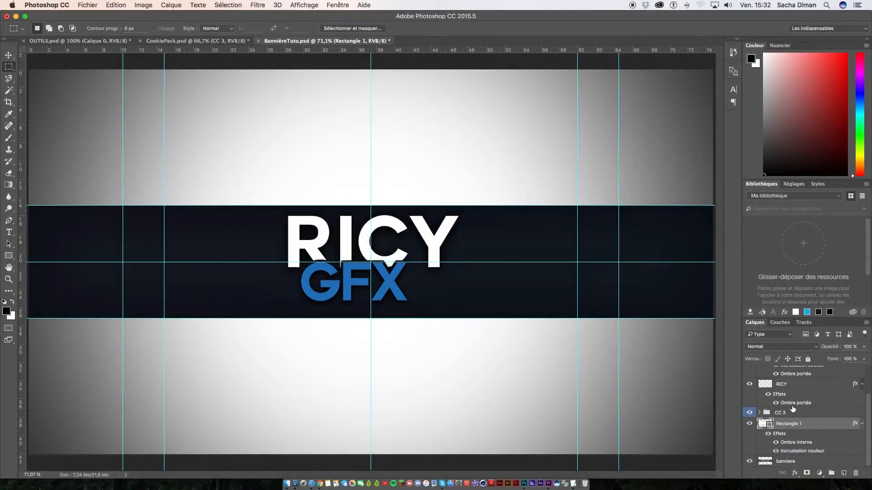
# - Move the CC 3 group above the GFX layer so its colour correction also affects both title words
pyautogui.scroll(2, 793, 408)
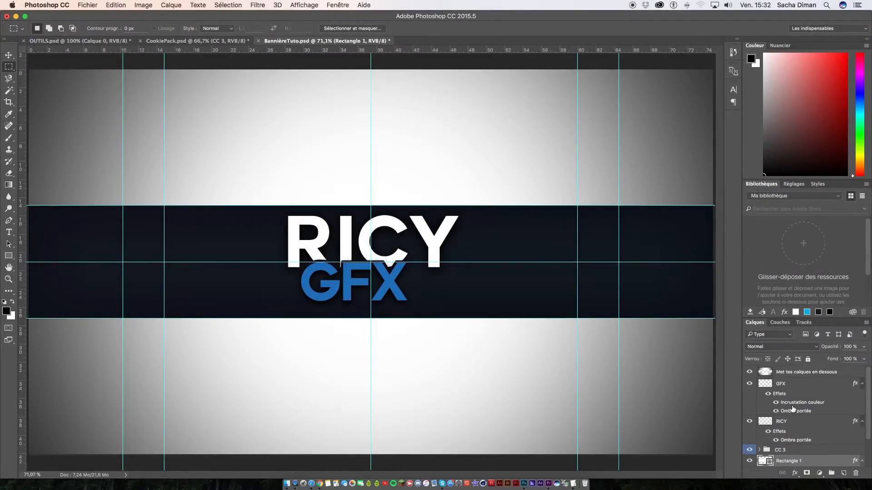
pyautogui.click(782, 450)
pyautogui.moveTo(792, 451); pyautogui.dragTo(788, 378)
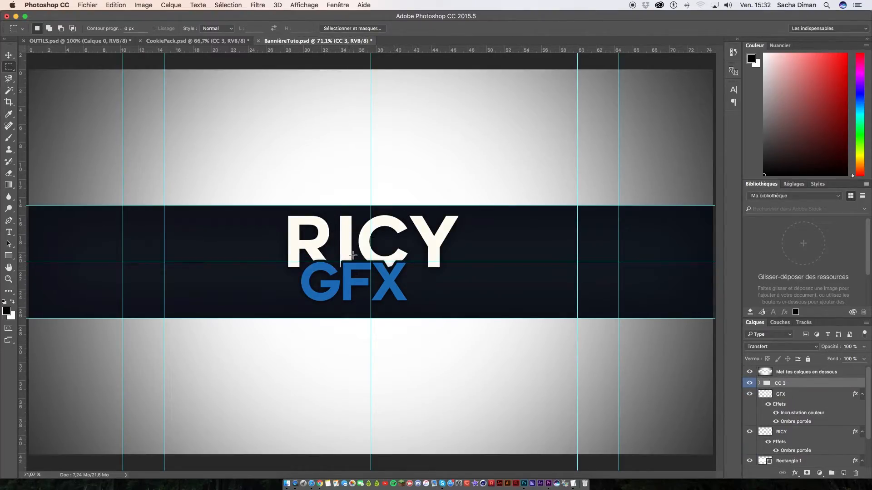
# - Compare the title with the CC 3 colour correction hidden and shown, up close and at full banner size
pyautogui.scroll(5, 353, 256)
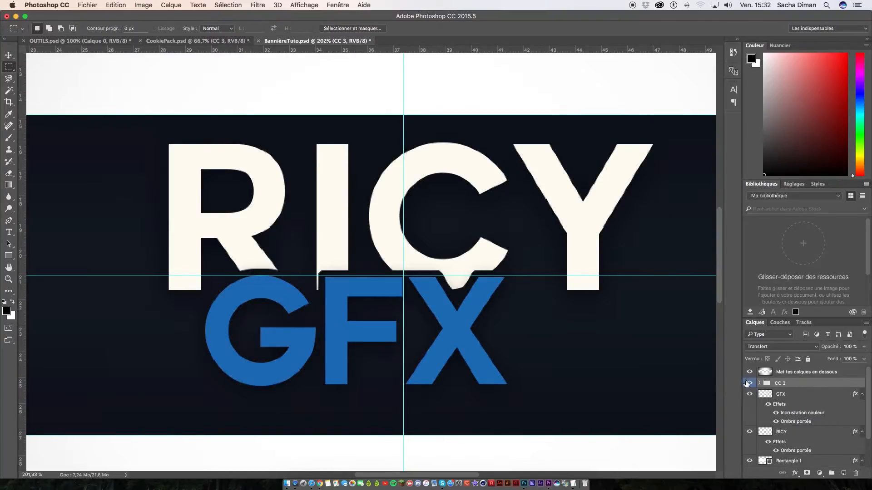
pyautogui.click(748, 383)
pyautogui.click(748, 384)
pyautogui.click(748, 384)
pyautogui.click(749, 384)
pyautogui.scroll(-5, 545, 334)
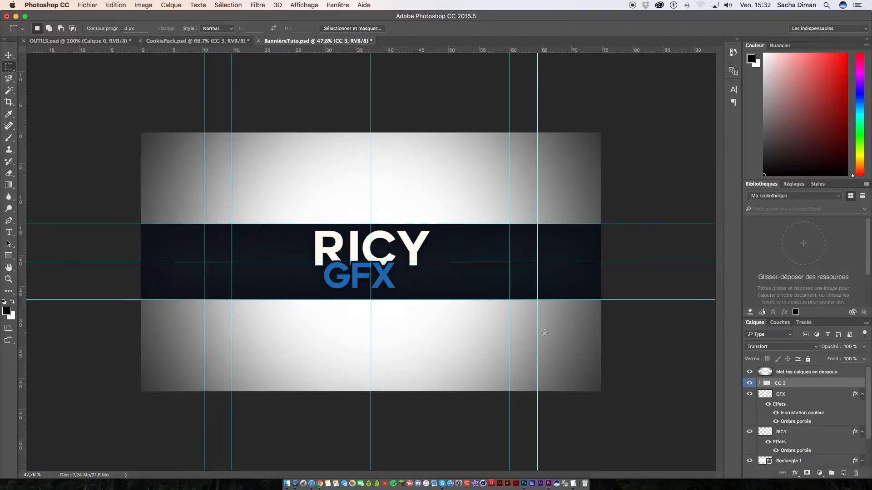
pyautogui.scroll(3, 451, 296)
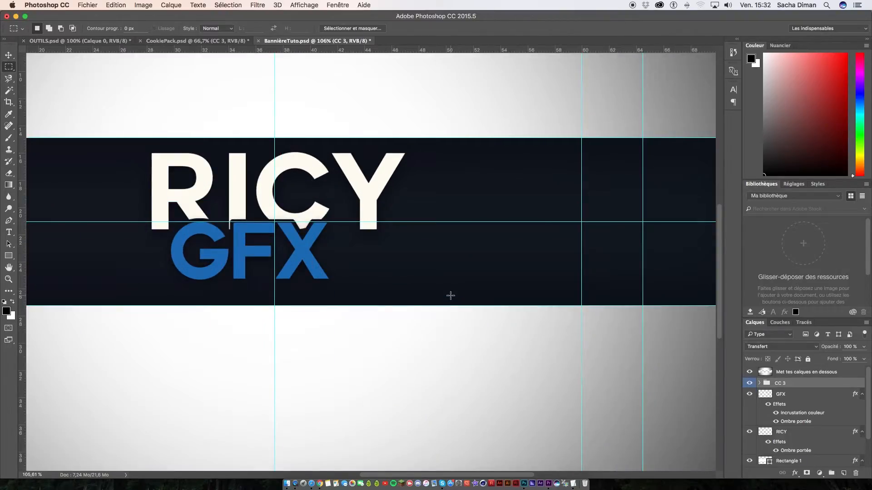
pyautogui.scroll(-3, 450, 295)
pyautogui.scroll(2, 503, 317)
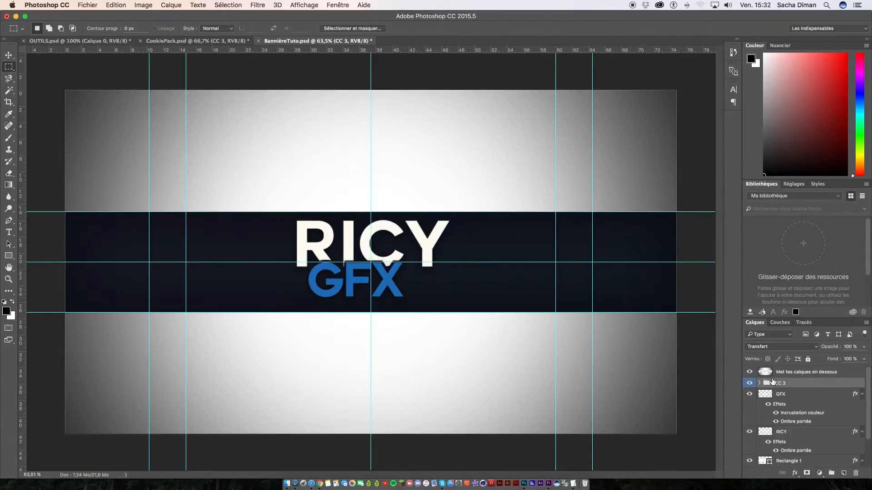
# - Rename the Rectangle 1 layer as Fond
pyautogui.scroll(-3, 773, 407)
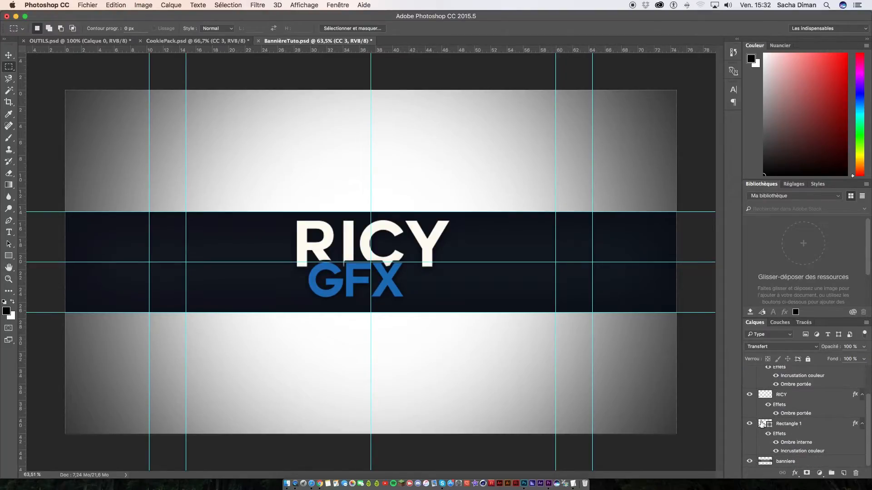
pyautogui.doubleClick(792, 424)
pyautogui.write('Fond')
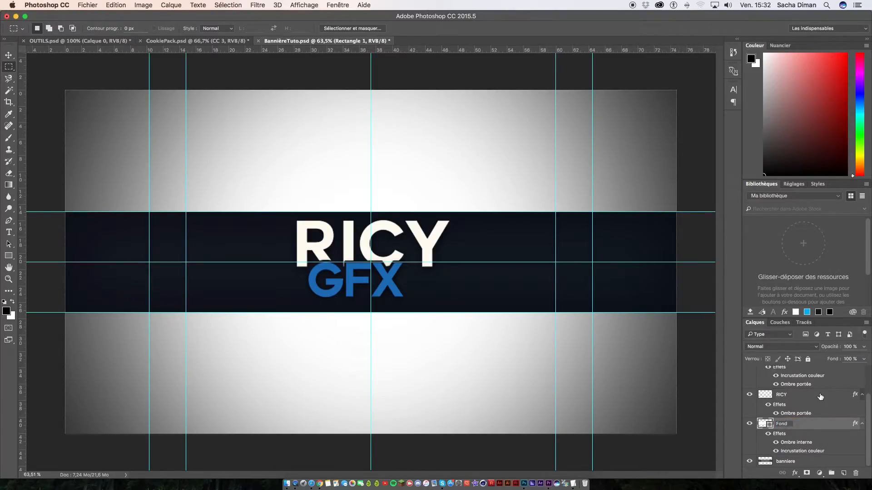
pyautogui.press('Return')
# - Check the banner with the "Met tes calques en dessous" layer hidden and shown again
pyautogui.scroll(2, 781, 397)
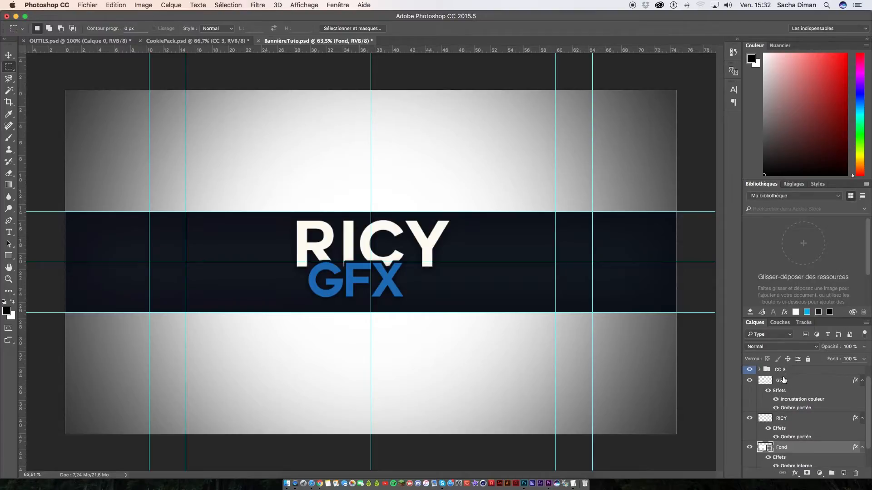
pyautogui.scroll(1, 793, 374)
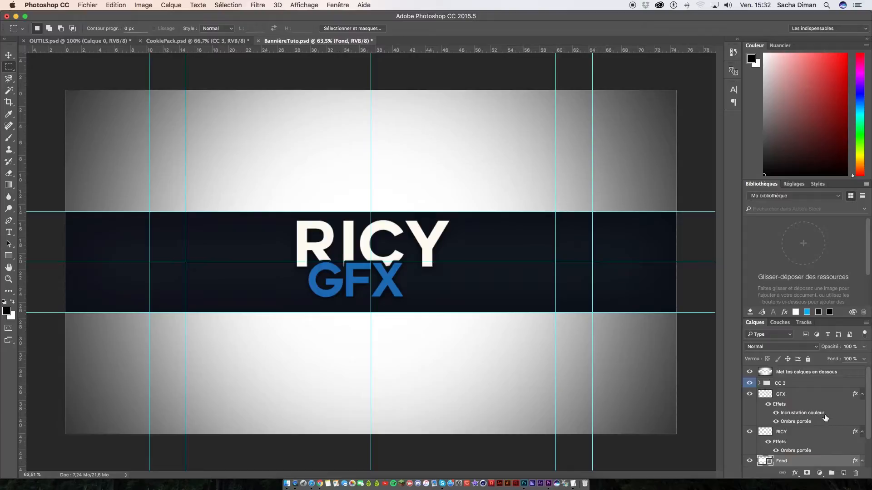
pyautogui.click(748, 372)
pyautogui.click(747, 372)
# - Reduce the Fond layer's inner shadow size to 120 px, adjust its opacity, and compare the band with and without the effect
pyautogui.scroll(-3, 827, 456)
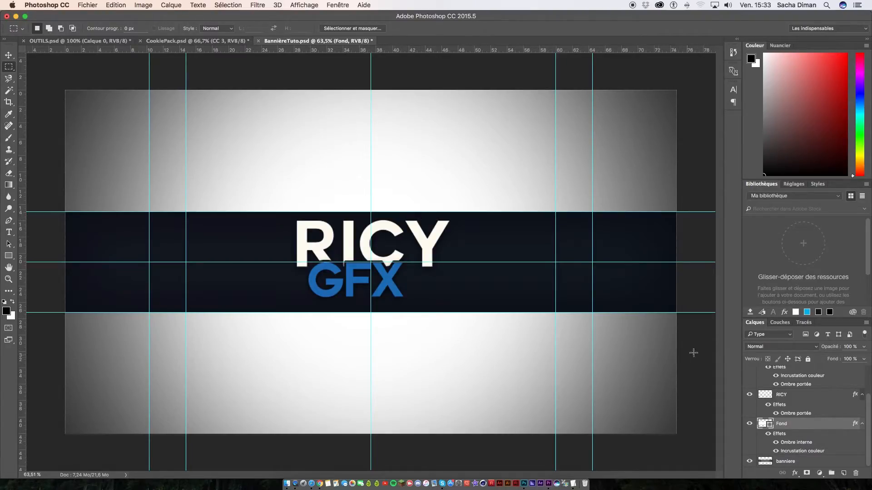
pyautogui.doubleClick(793, 429)
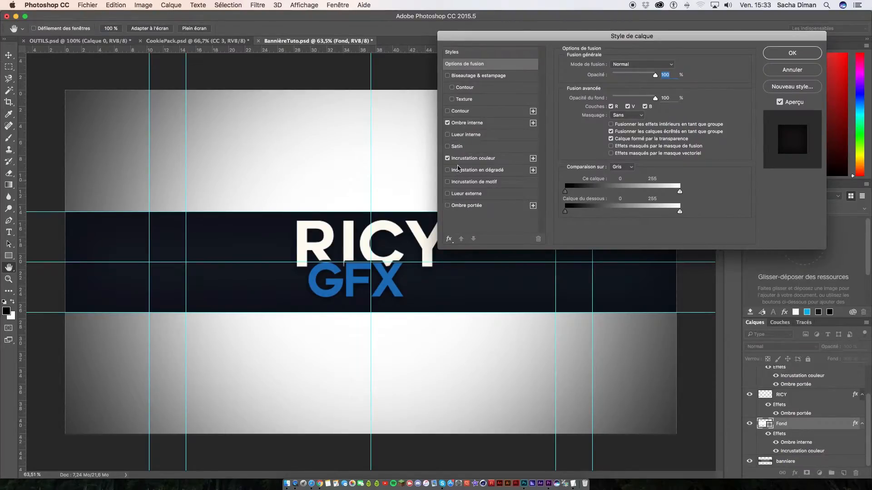
pyautogui.click(484, 123)
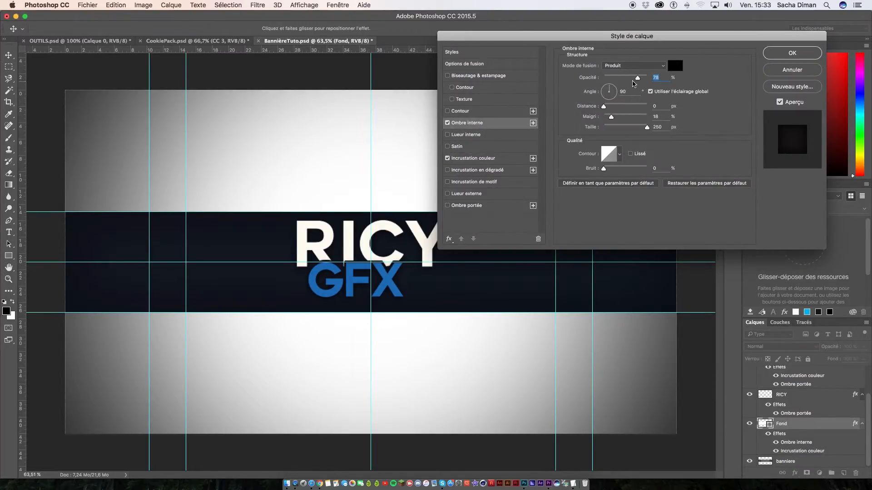
pyautogui.click(624, 127)
pyautogui.moveTo(623, 128)
pyautogui.mouseDown()
pyautogui.moveTo(612, 127)
pyautogui.moveTo(646, 126)
pyautogui.moveTo(626, 128)
pyautogui.mouseUp()
pyautogui.moveTo(646, 78); pyautogui.dragTo(640, 78)
pyautogui.click(447, 124)
pyautogui.click(447, 124)
pyautogui.click(447, 125)
pyautogui.click(448, 125)
pyautogui.click(792, 53)
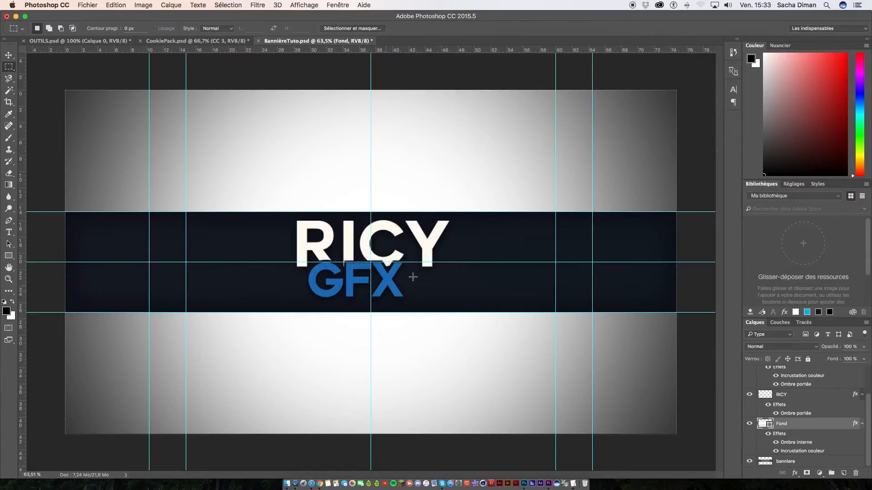
# - Fine-tune the Fond layer's inner shadow opacity to 75%
pyautogui.doubleClick(815, 425)
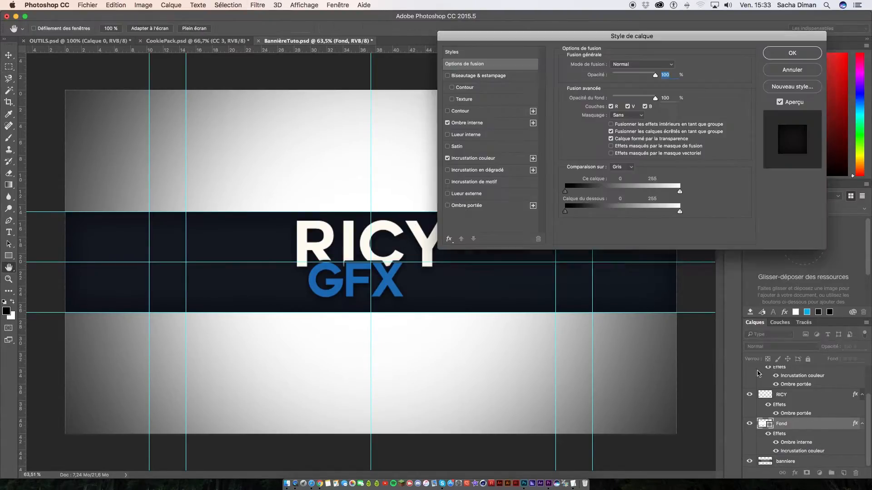
pyautogui.click(473, 159)
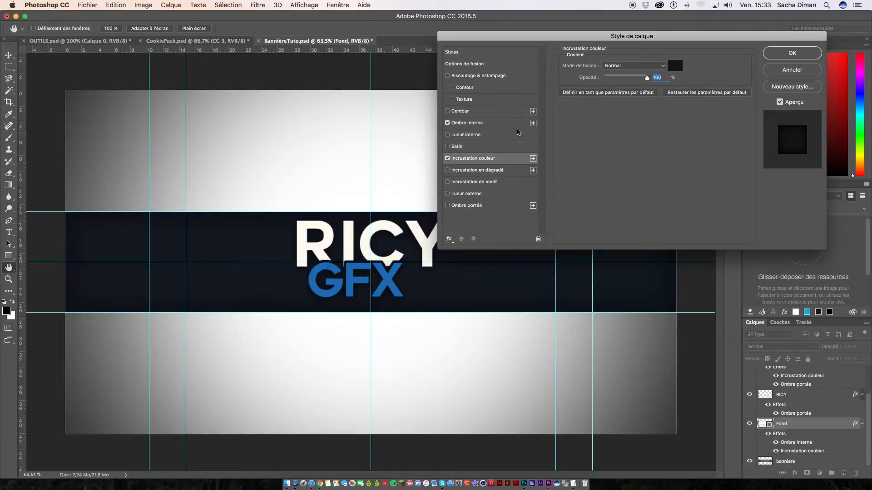
pyautogui.click(467, 123)
pyautogui.moveTo(637, 79); pyautogui.dragTo(637, 79)
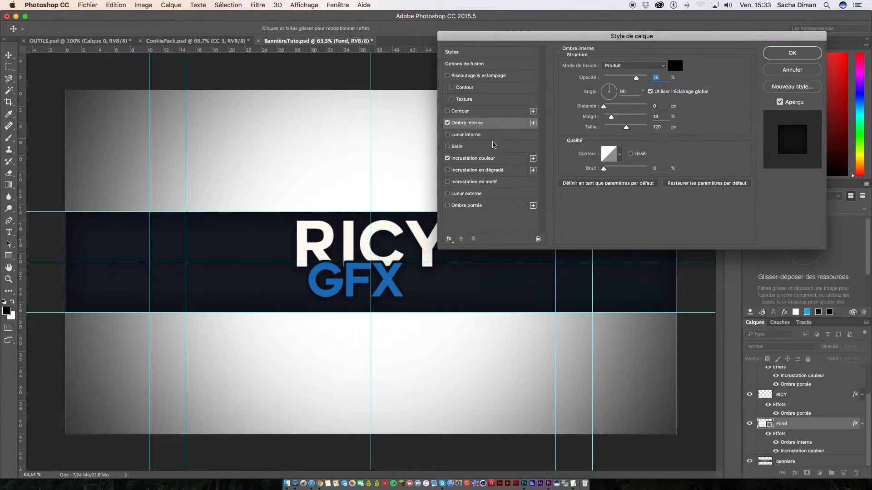
# - Change the Fond layer's colour overlay to a slightly lighter, blue-tinted near-black with a hue of about 208°
pyautogui.click(478, 159)
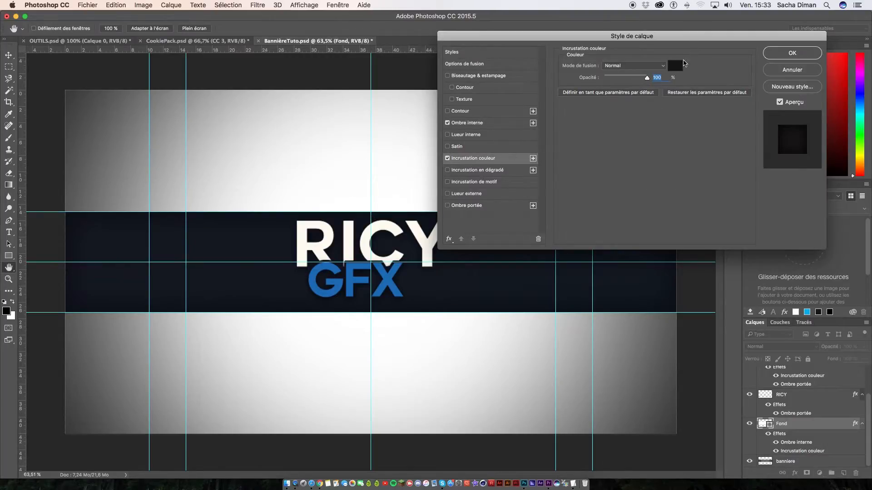
pyautogui.click(675, 66)
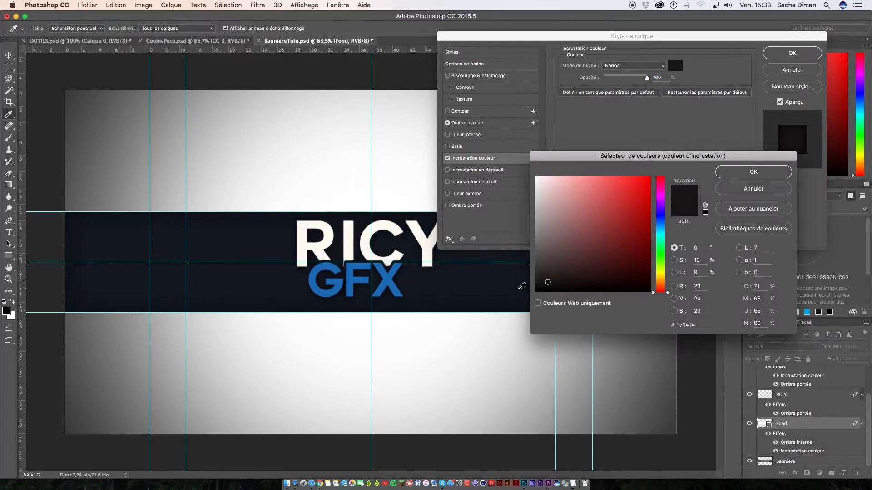
pyautogui.click(660, 224)
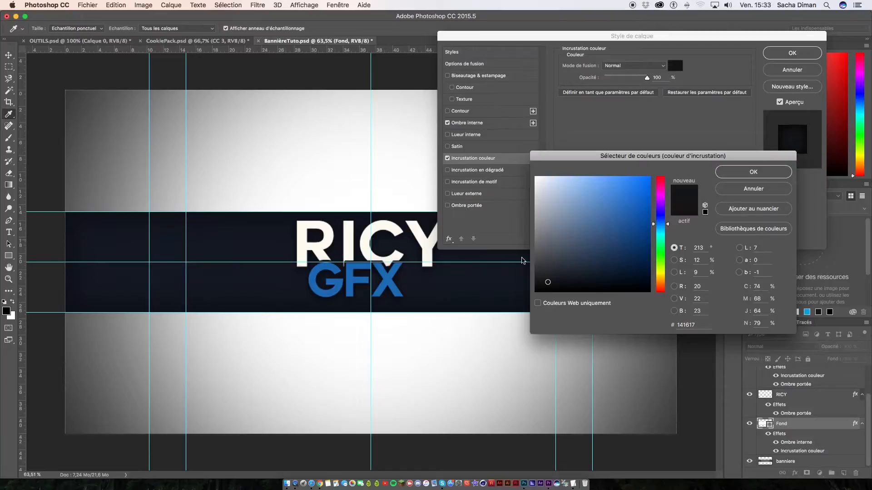
pyautogui.click(391, 276)
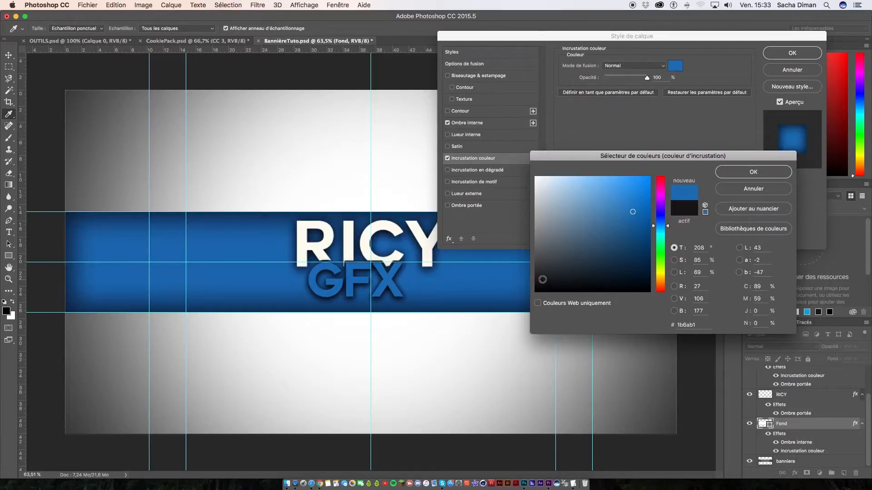
pyautogui.click(303, 267)
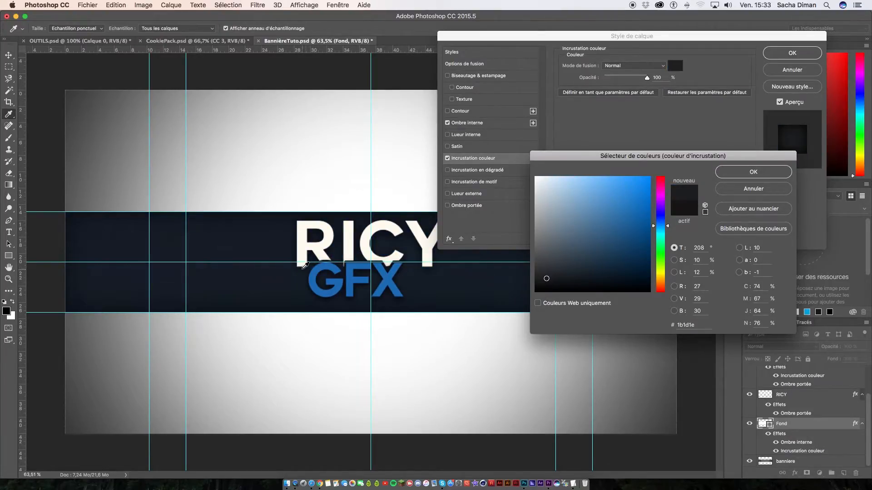
pyautogui.moveTo(549, 278)
pyautogui.mouseDown()
pyautogui.moveTo(562, 278)
pyautogui.moveTo(553, 277)
pyautogui.mouseUp()
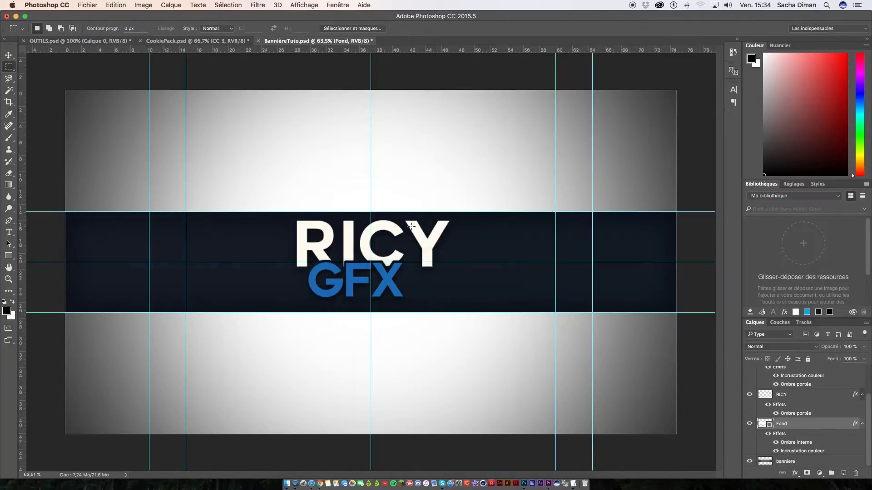
pyautogui.scroll(-5, 412, 227)
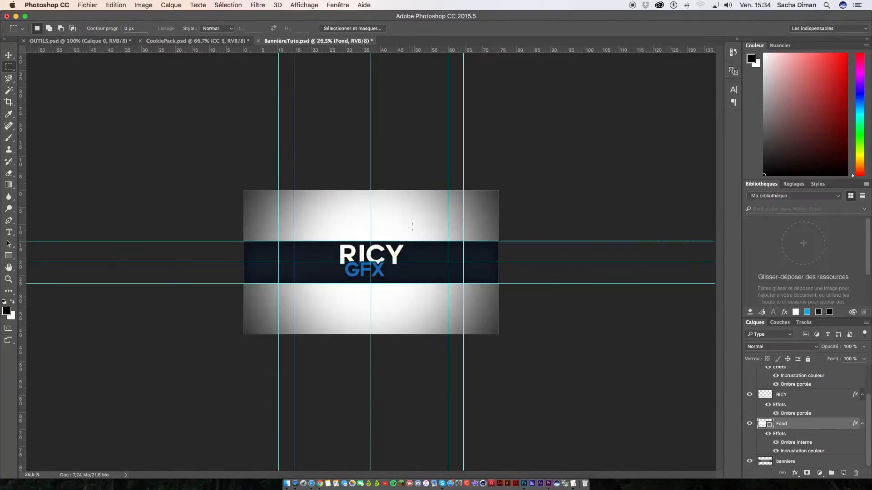
pyautogui.scroll(5, 412, 227)
pyautogui.scroll(2, 844, 433)
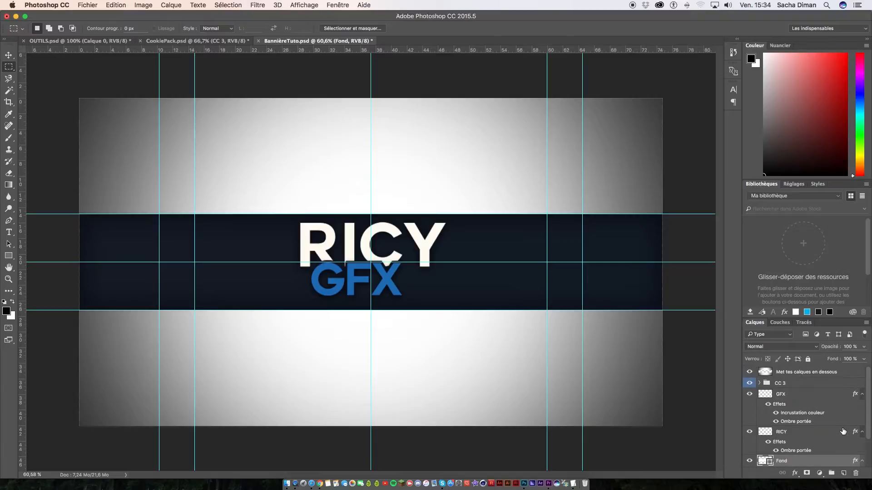
# - Merge the GFX and RICY layers, including their effects, into a single layer
pyautogui.click(794, 396)
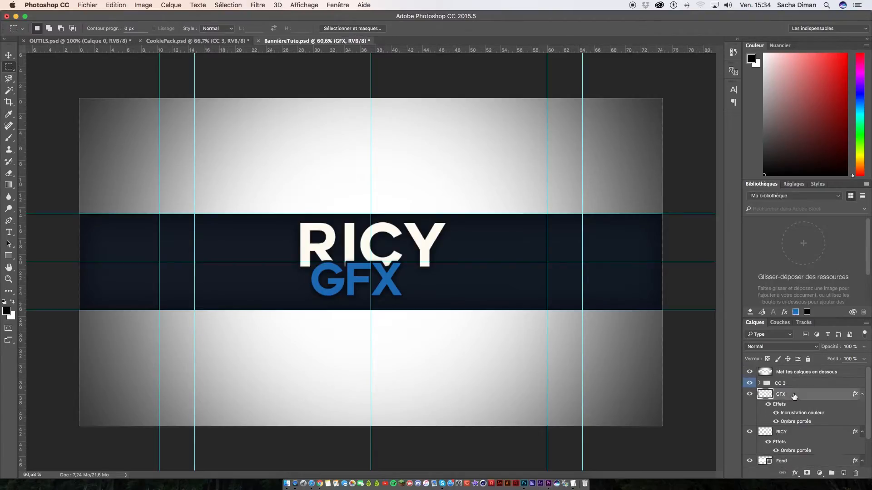
pyautogui.keyDown('shift'); pyautogui.click(805, 432); pyautogui.keyUp('shift')
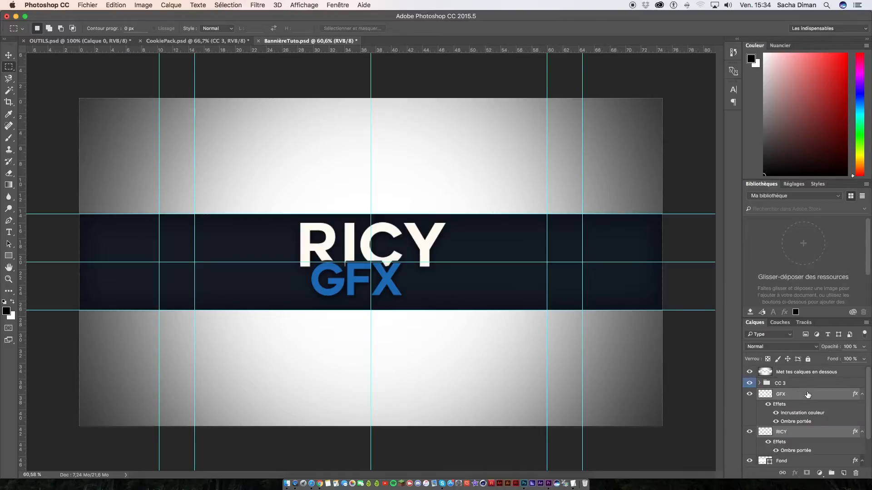
pyautogui.click(803, 437)
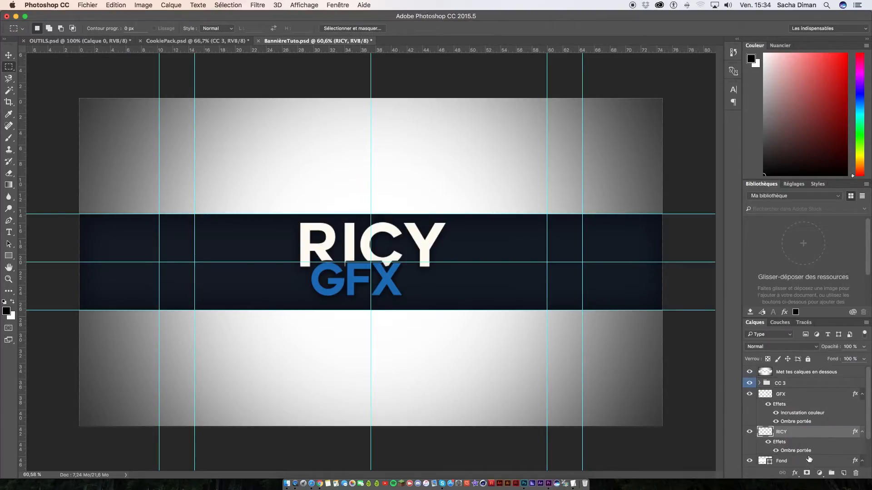
pyautogui.doubleClick(804, 435)
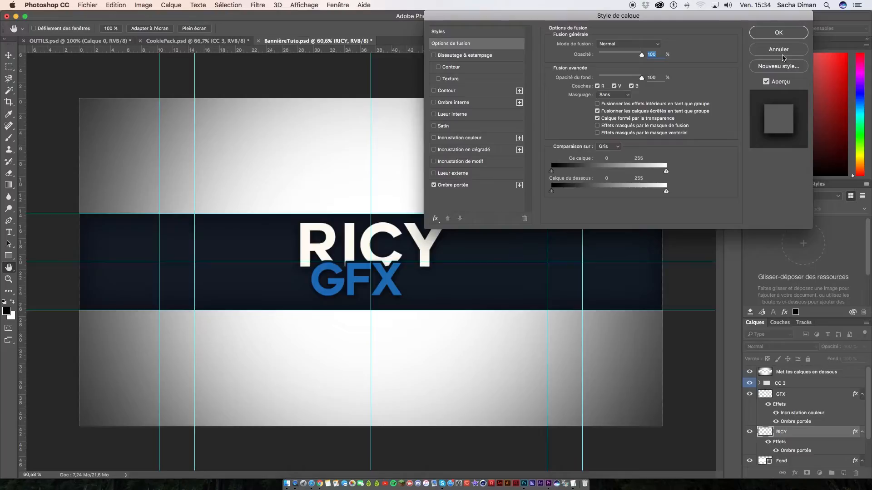
pyautogui.click(781, 52)
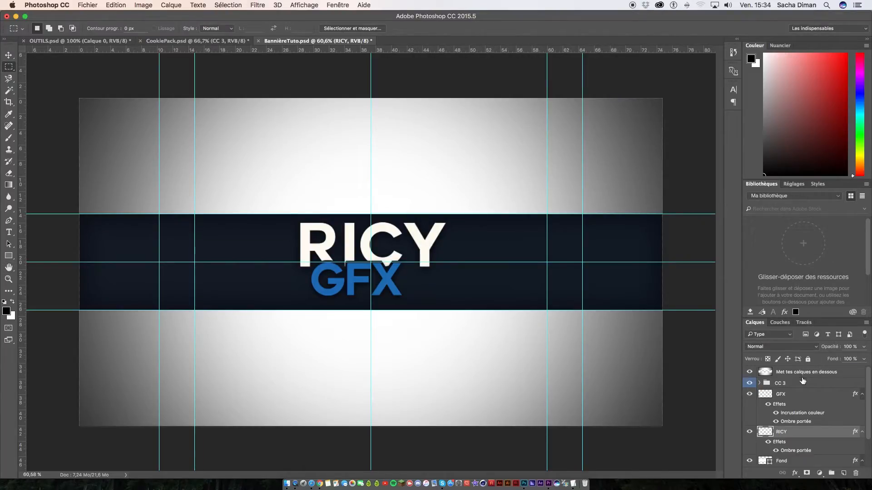
pyautogui.keyDown('shift'); pyautogui.click(795, 394); pyautogui.keyUp('shift')
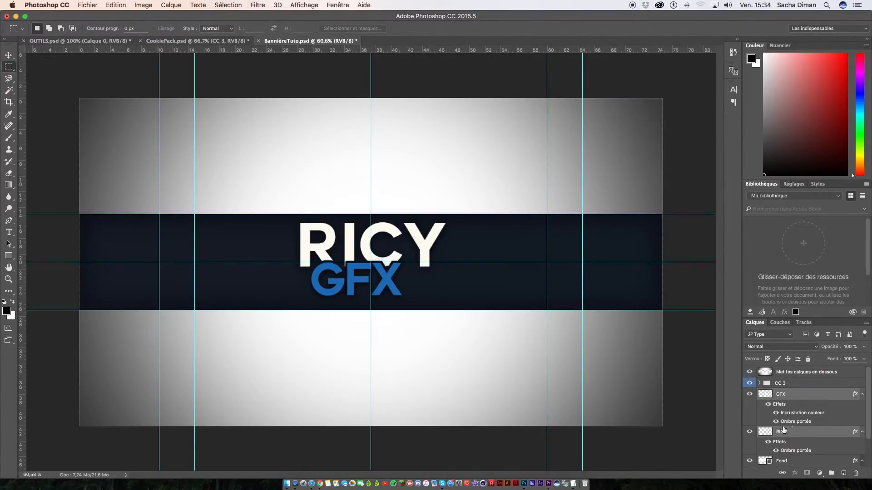
pyautogui.rightClick(805, 395)
pyautogui.click(715, 356)
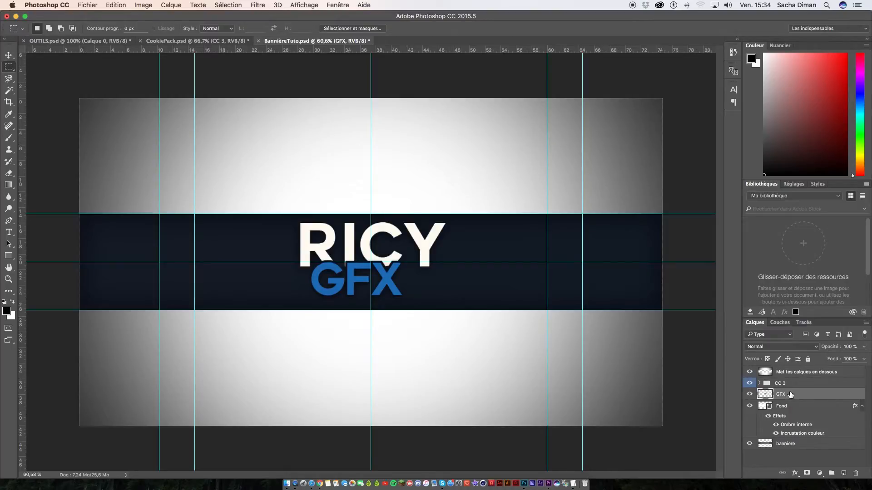
# - Move the merged RICY GFX title so that it is centred on the dark band at the crossing of the middle guides
pyautogui.press('super+t')
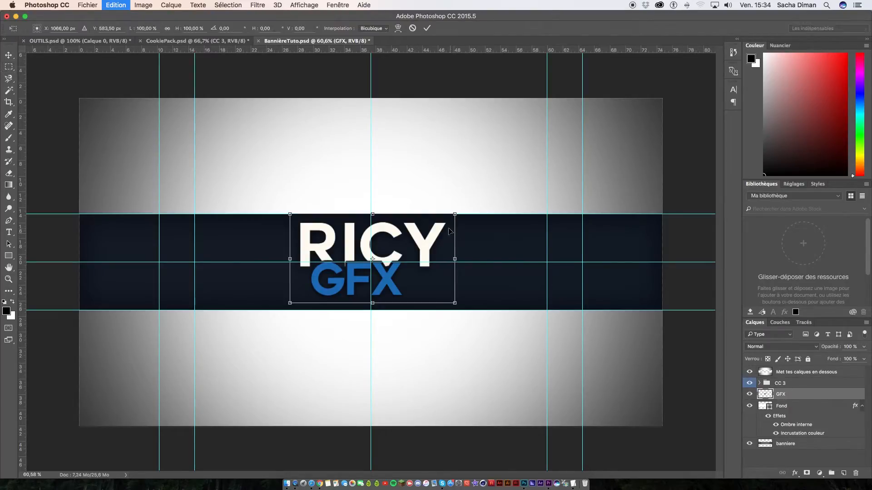
pyautogui.moveTo(422, 271)
pyautogui.mouseDown()
pyautogui.moveTo(382, 272)
pyautogui.moveTo(435, 274)
pyautogui.moveTo(507, 337)
pyautogui.moveTo(396, 280)
pyautogui.moveTo(386, 259)
pyautogui.moveTo(399, 290)
pyautogui.moveTo(421, 273)
pyautogui.mouseUp()
pyautogui.moveTo(419, 275); pyautogui.dragTo(420, 276)
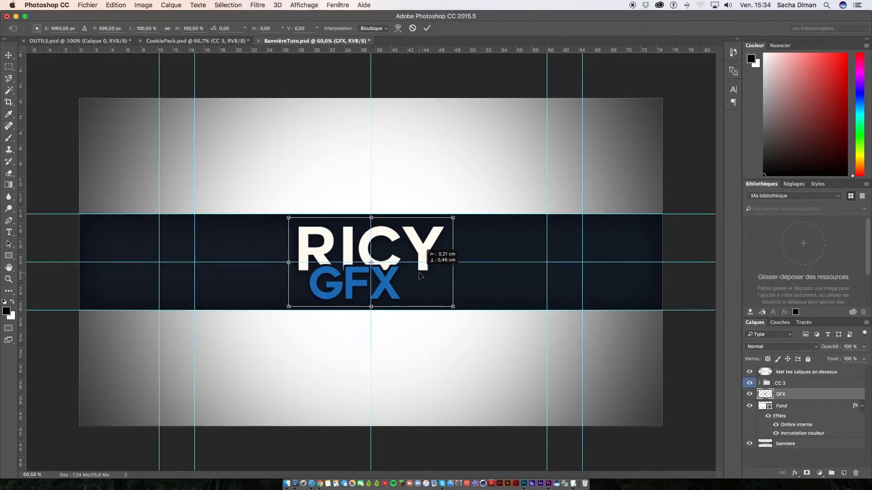
pyautogui.press('Return')
pyautogui.press('m')
pyautogui.hotkey('ctrl', 'Up')
pyautogui.hotkey('ctrl', 'Up')
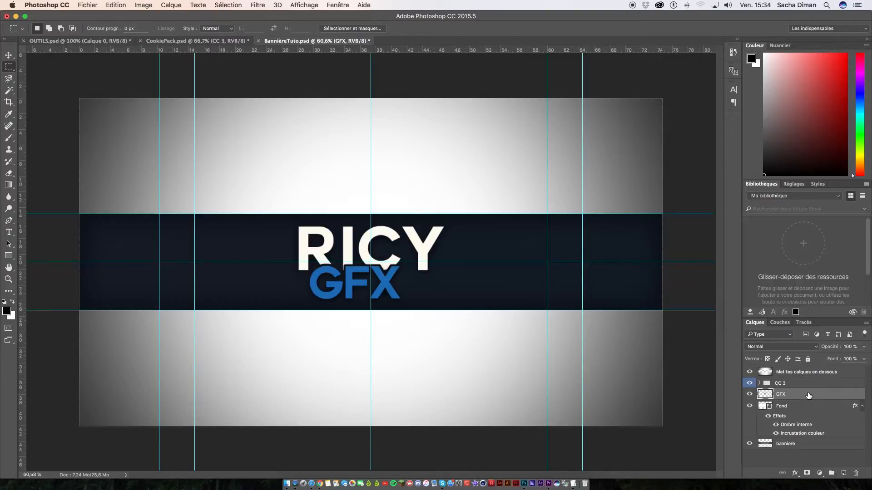
pyautogui.hotkey('ctrl', 'Up')
pyautogui.click(330, 236)
pyautogui.hotkey('ctrl', 'Up')
pyautogui.hotkey('ctrl', 'Up')
pyautogui.rightClick(811, 397)
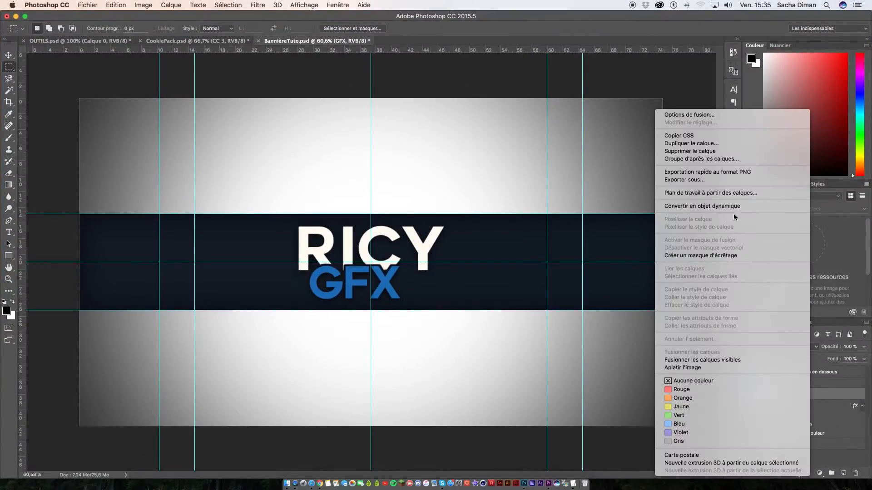
pyautogui.click(838, 393)
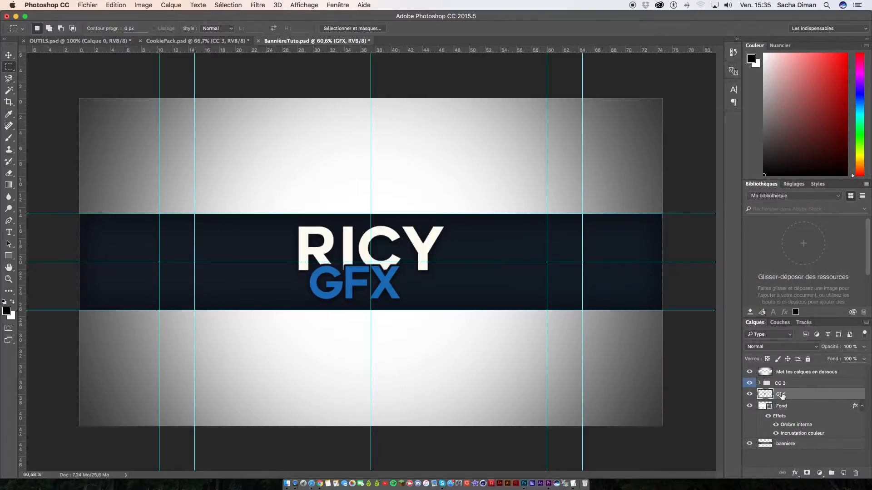
# - Rename the merged title layer as Écriture
pyautogui.doubleClick(781, 393)
pyautogui.write('E')
pyautogui.press('Return')
# - Duplicate the Écriture layer as Écriture copie and place the copy beneath the original
pyautogui.rightClick(809, 397)
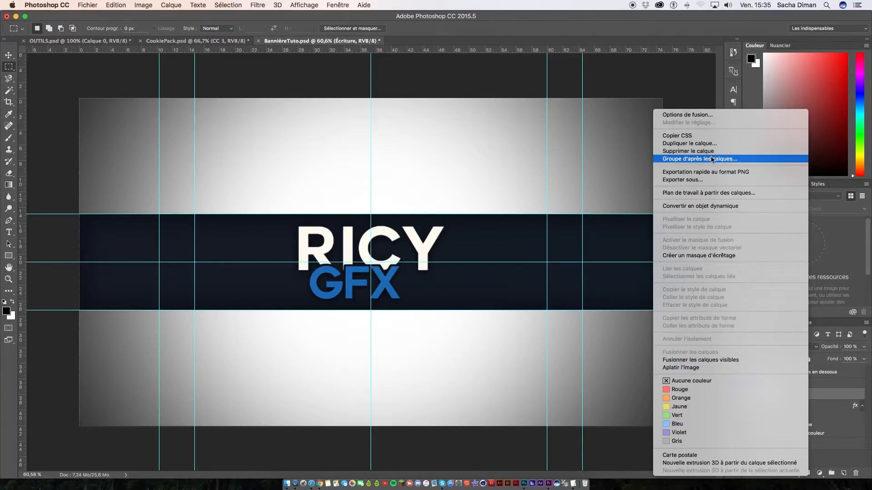
pyautogui.click(708, 144)
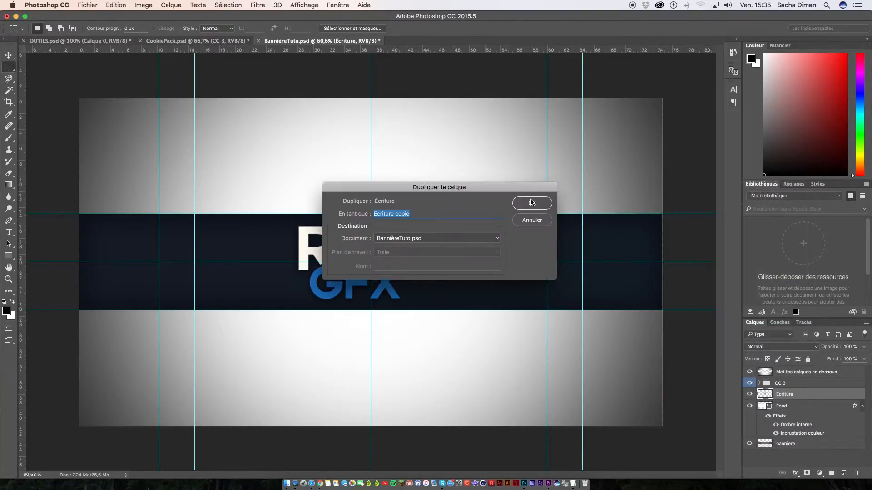
pyautogui.click(538, 201)
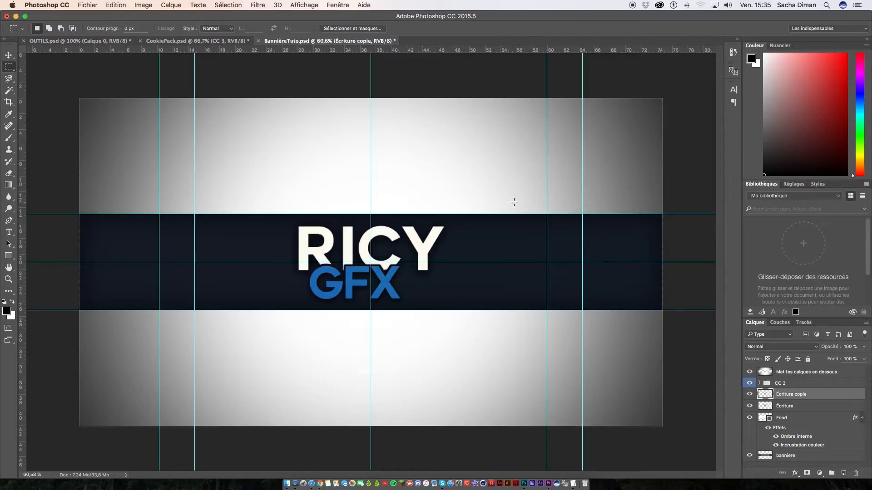
pyautogui.doubleClick(805, 395)
pyautogui.moveTo(822, 398); pyautogui.dragTo(808, 413)
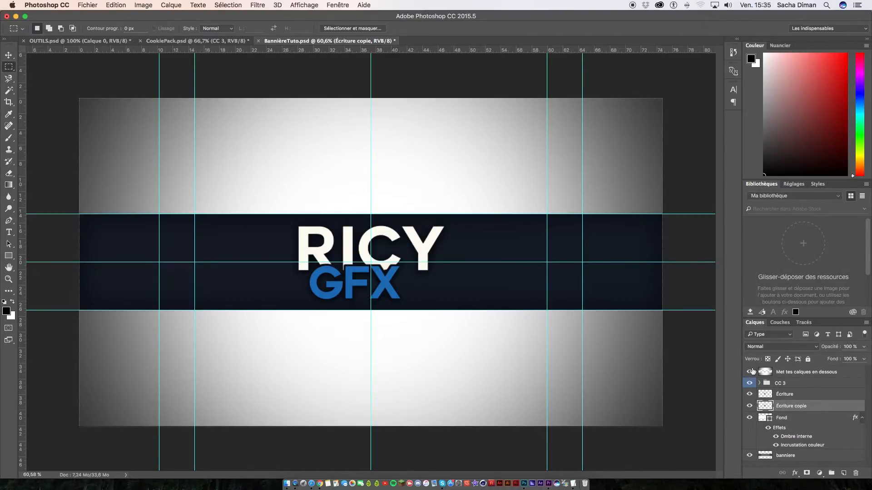
# - Enlarge the Écriture copie lettering behind the title until it overflows the band, and reduce its fill to 10%
pyautogui.press('super+t')
pyautogui.moveTo(421, 279)
pyautogui.mouseDown()
pyautogui.moveTo(581, 277)
pyautogui.moveTo(278, 282)
pyautogui.moveTo(408, 285)
pyautogui.mouseUp()
pyautogui.moveTo(444, 311); pyautogui.dragTo(555, 294)
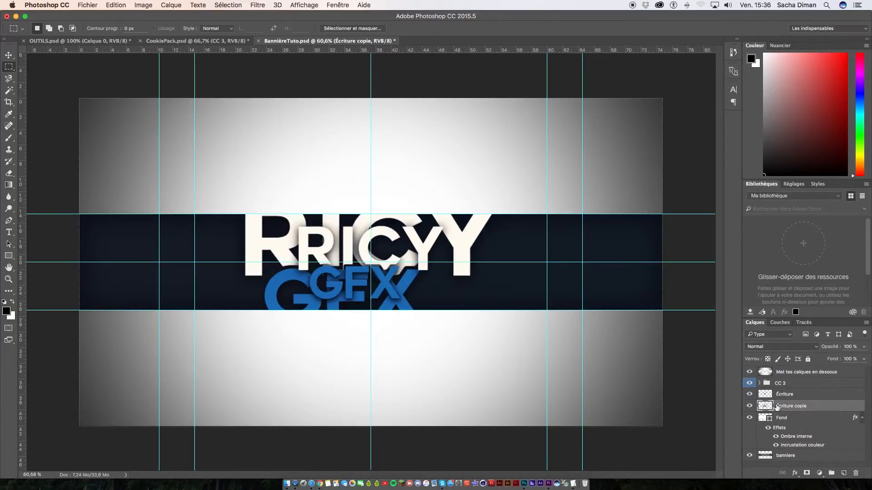
pyautogui.click(864, 359)
pyautogui.moveTo(838, 369); pyautogui.dragTo(825, 371)
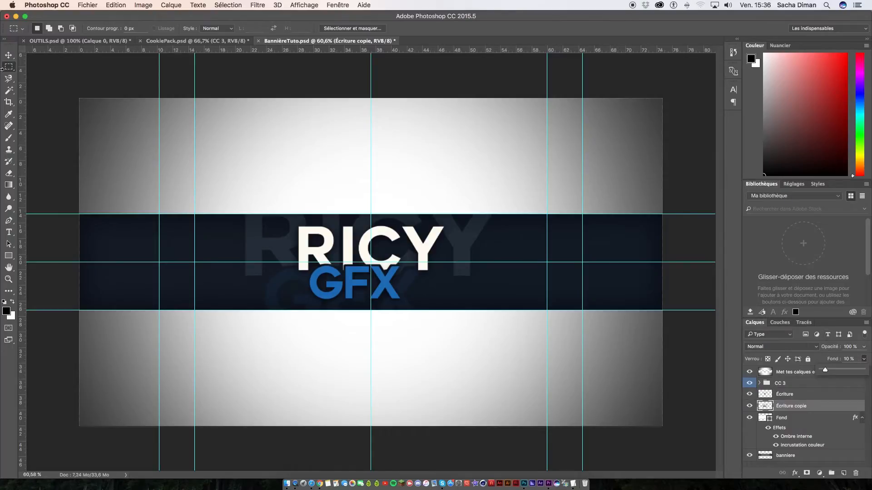
# - Shift the faded Écriture copie lettering slightly up and to the right, to about X 1073.5 px and Y 579.5 px
pyautogui.click(10, 56)
pyautogui.press('super+t')
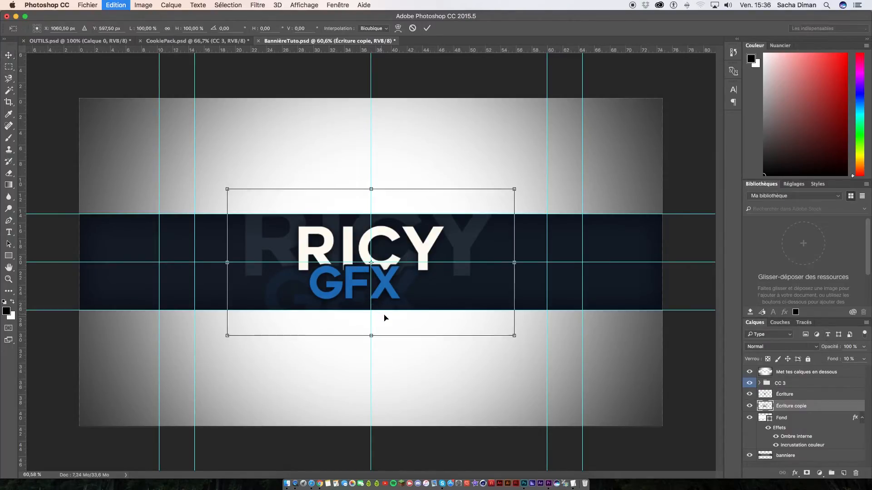
pyautogui.moveTo(382, 310)
pyautogui.mouseDown()
pyautogui.moveTo(253, 310)
pyautogui.moveTo(395, 307)
pyautogui.moveTo(372, 304)
pyautogui.mouseUp()
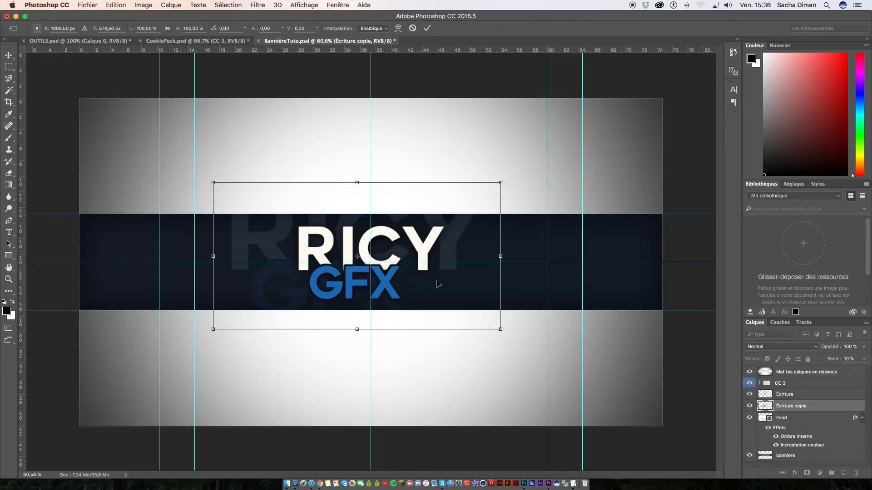
pyautogui.moveTo(442, 285); pyautogui.dragTo(460, 286)
pyautogui.press('Return')
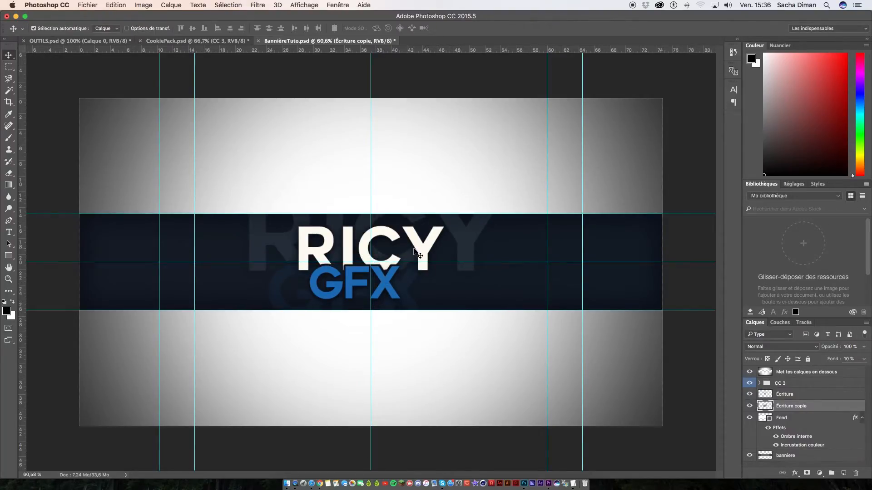
# - Warp the Écriture copie lettering by pulling its corners outward and bulging its upper and lower edges, and save BannièreTuto.psd
pyautogui.press('super+t')
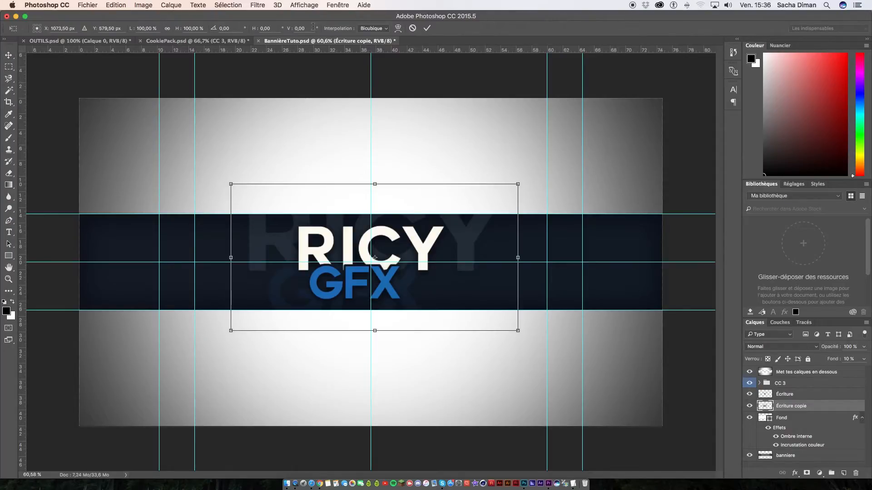
pyautogui.click(398, 28)
pyautogui.moveTo(234, 187); pyautogui.dragTo(225, 196)
pyautogui.moveTo(231, 331); pyautogui.dragTo(222, 344)
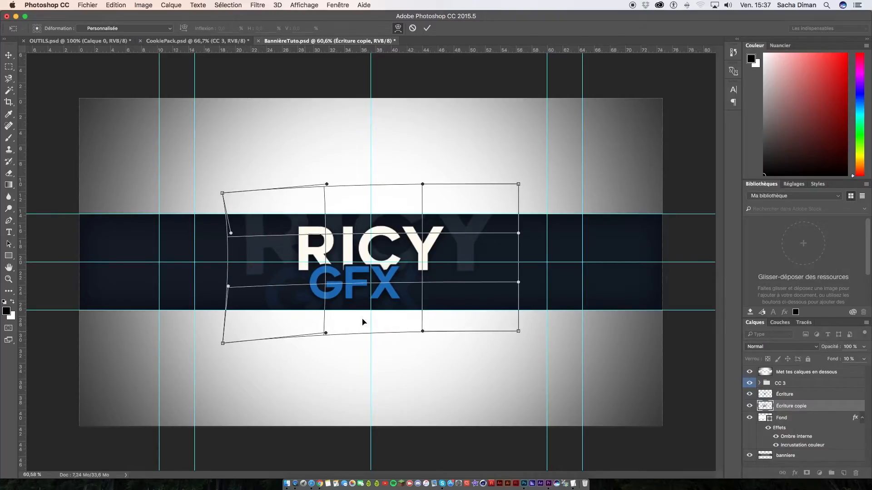
pyautogui.moveTo(519, 331); pyautogui.dragTo(533, 335)
pyautogui.moveTo(519, 184); pyautogui.dragTo(543, 180)
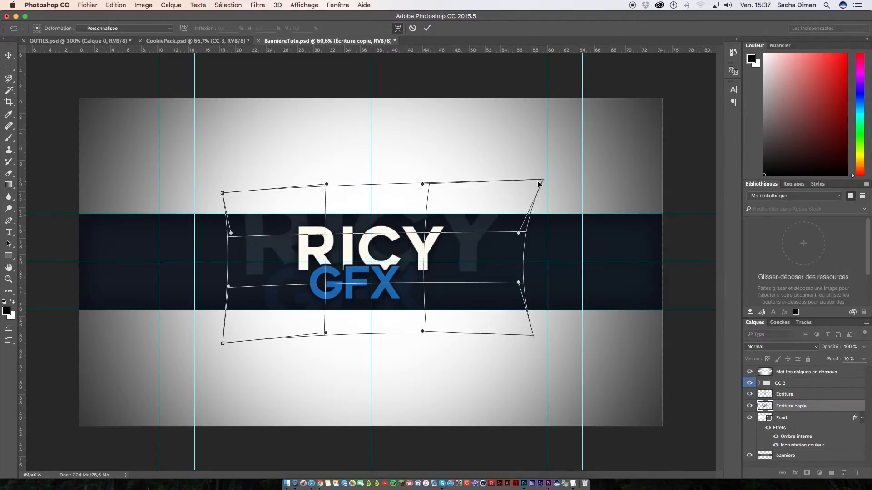
pyautogui.moveTo(410, 184); pyautogui.dragTo(403, 164)
pyautogui.moveTo(345, 166); pyautogui.dragTo(341, 158)
pyautogui.moveTo(382, 335); pyautogui.dragTo(381, 349)
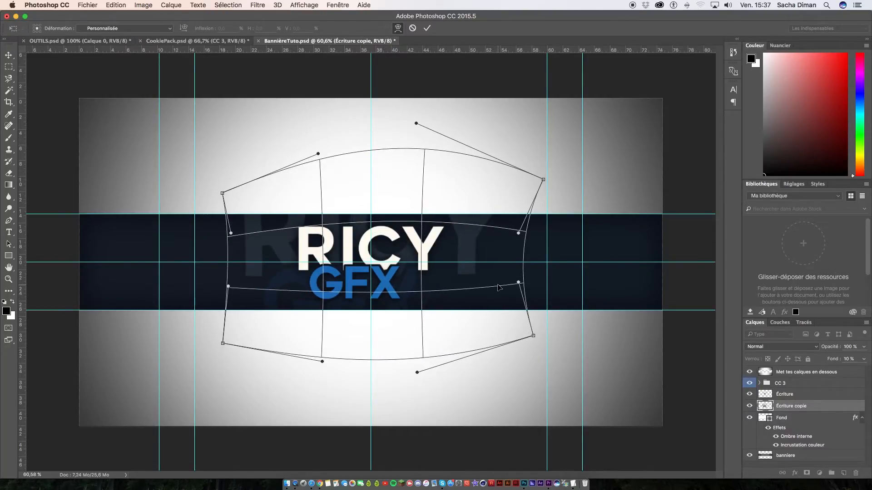
pyautogui.press('Return')
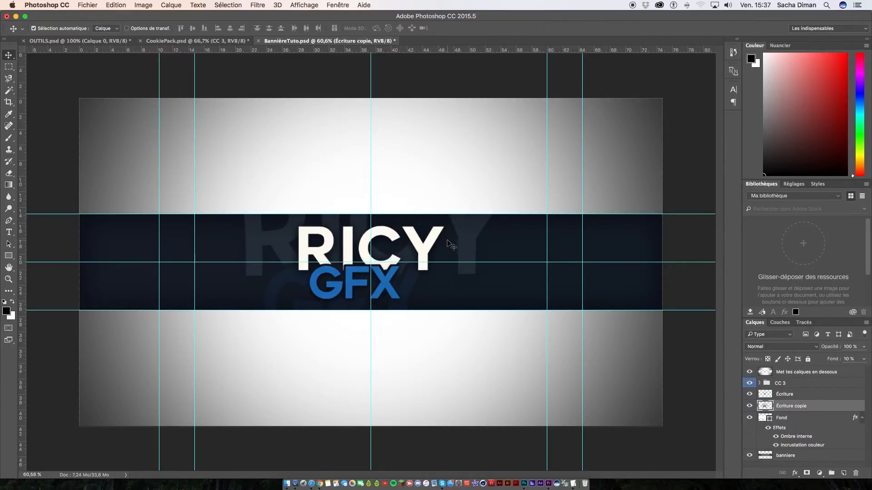
pyautogui.press('super+s')
# - Create a new 800 × 800 px document named "lo0go ricy" at 72 pixels per inch with a white background
pyautogui.click(87, 5)
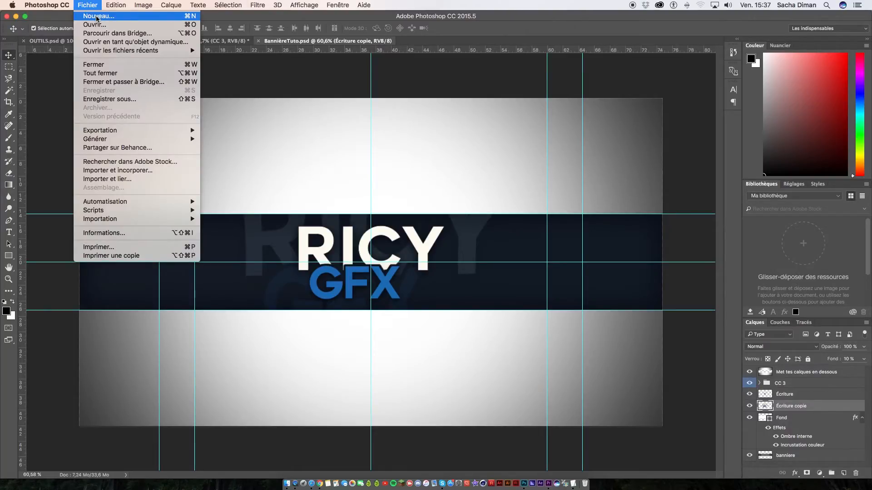
pyautogui.click(518, 305)
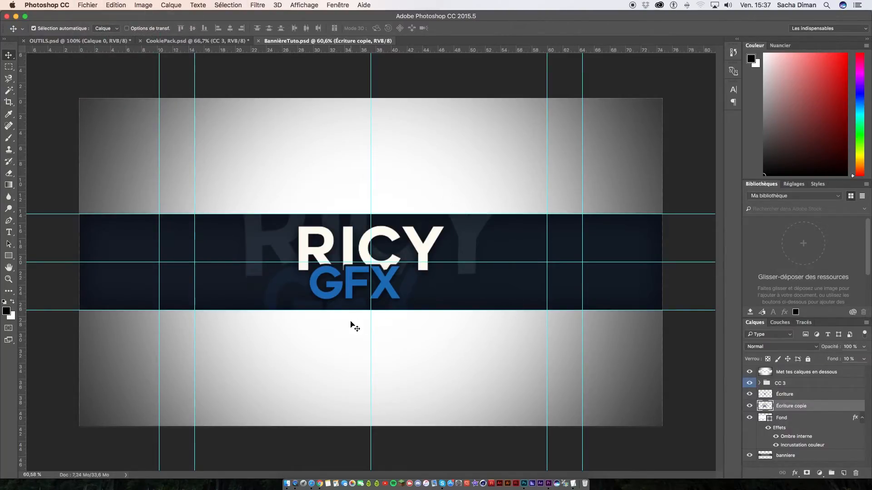
pyautogui.click(88, 5)
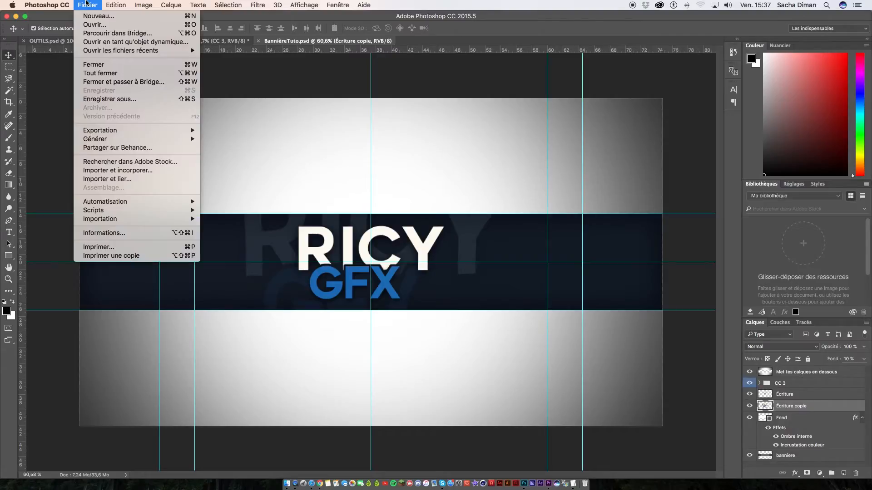
pyautogui.click(112, 17)
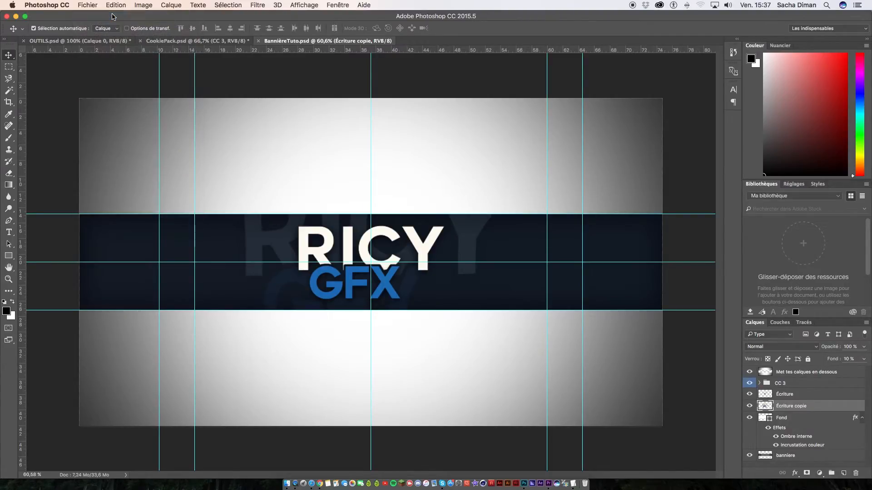
pyautogui.press('BackSpace')
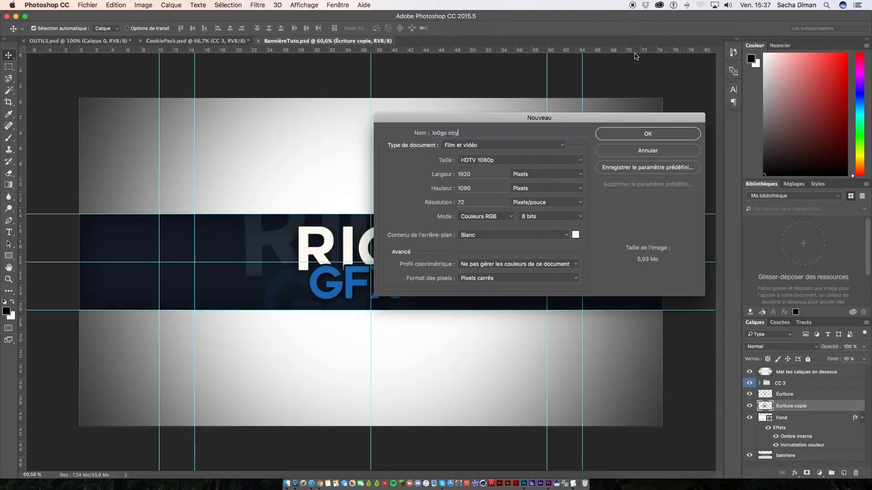
pyautogui.tripleClick(441, 132)
pyautogui.click(483, 175)
pyautogui.write('800')
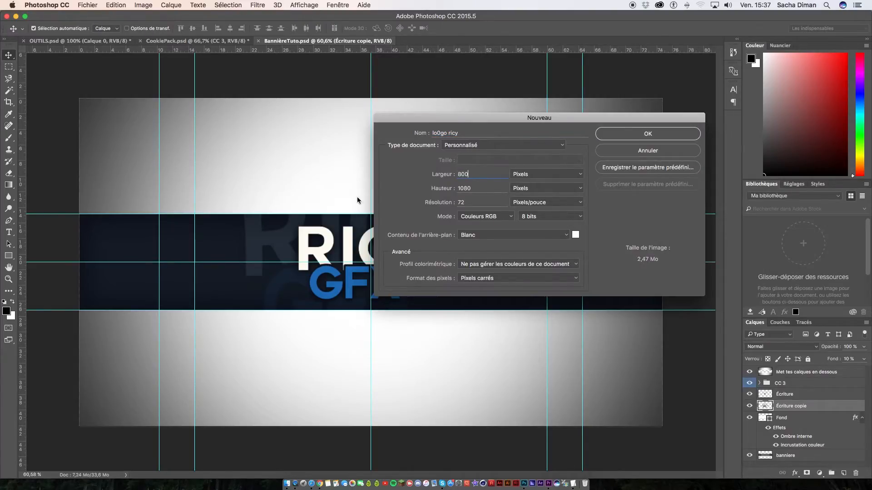
pyautogui.press('Tab')
pyautogui.write('800')
pyautogui.click(648, 134)
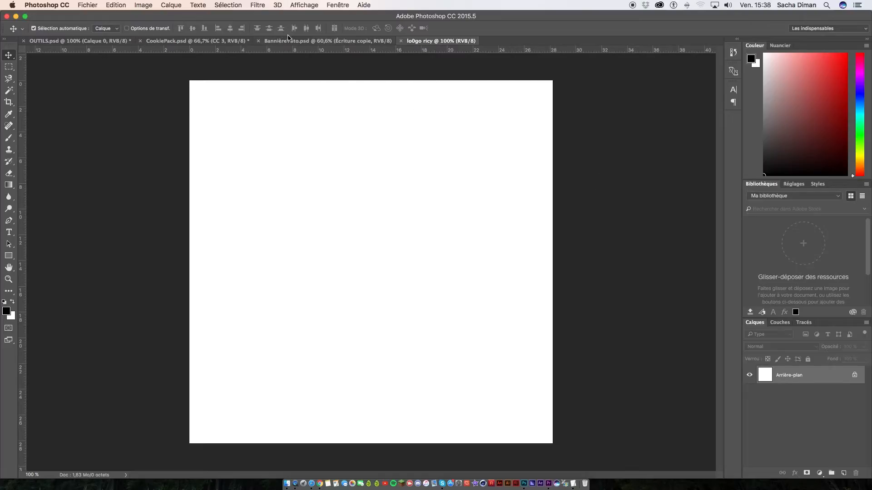
# - Duplicate the CC 3 group and the Écriture, Écriture copie and Fond layers from BannièreTuto.psd into the lo0go ricy document
pyautogui.click(341, 43)
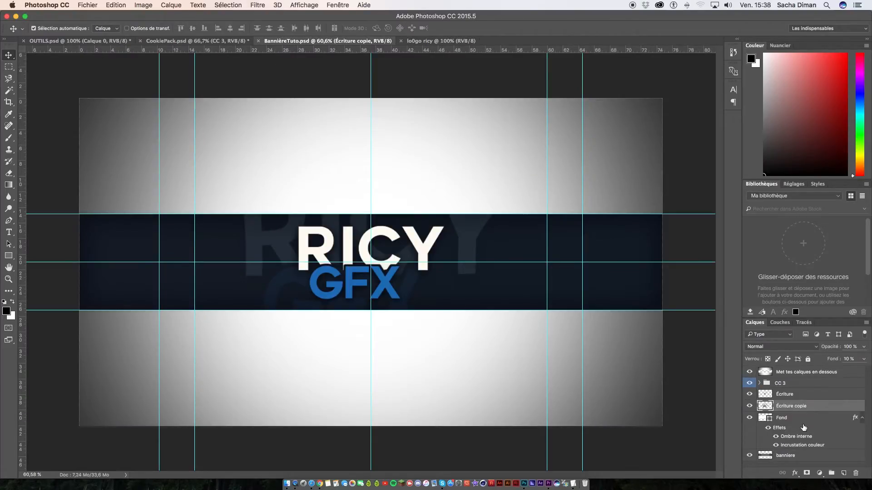
pyautogui.click(795, 384)
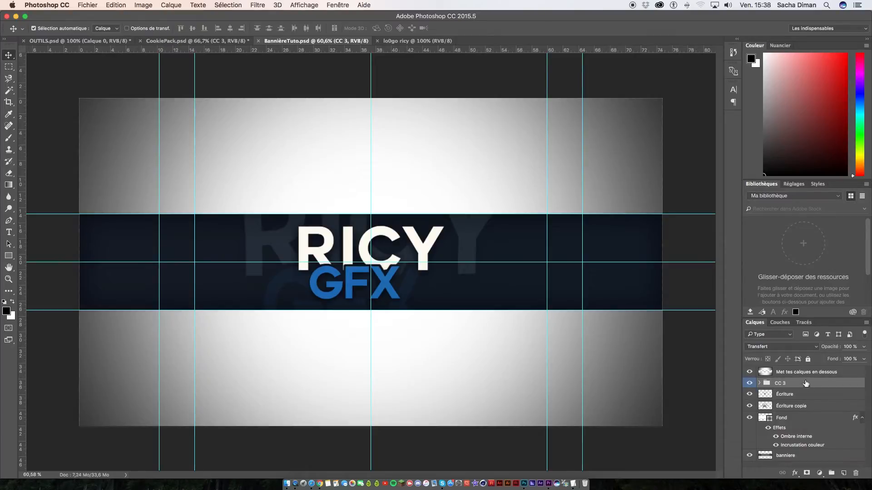
pyautogui.keyDown('shift'); pyautogui.click(803, 423); pyautogui.keyUp('shift')
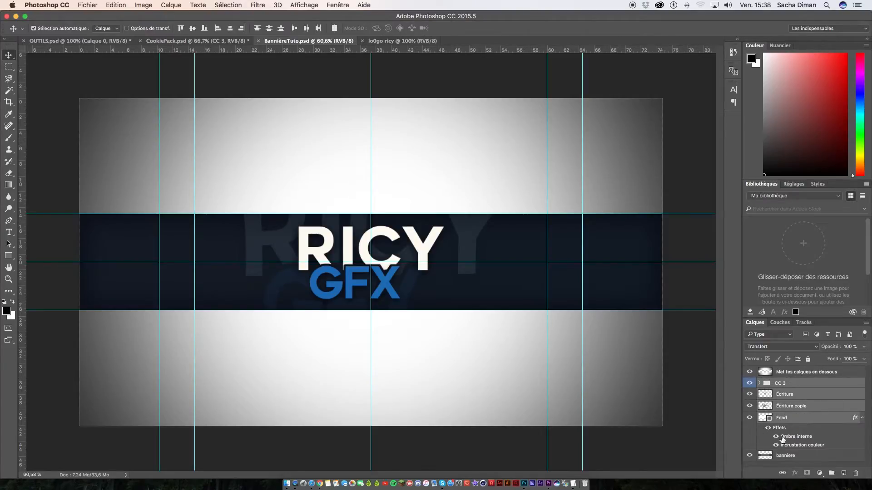
pyautogui.click(796, 383)
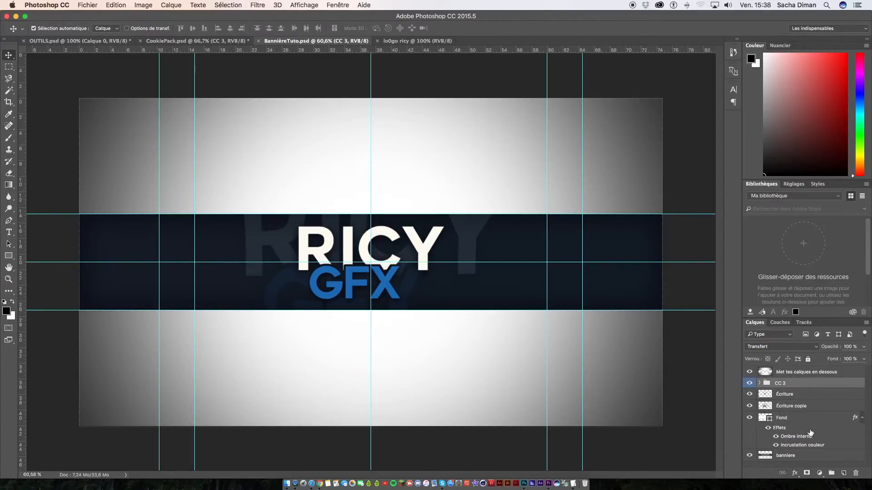
pyautogui.keyDown('shift'); pyautogui.click(802, 429); pyautogui.keyUp('shift')
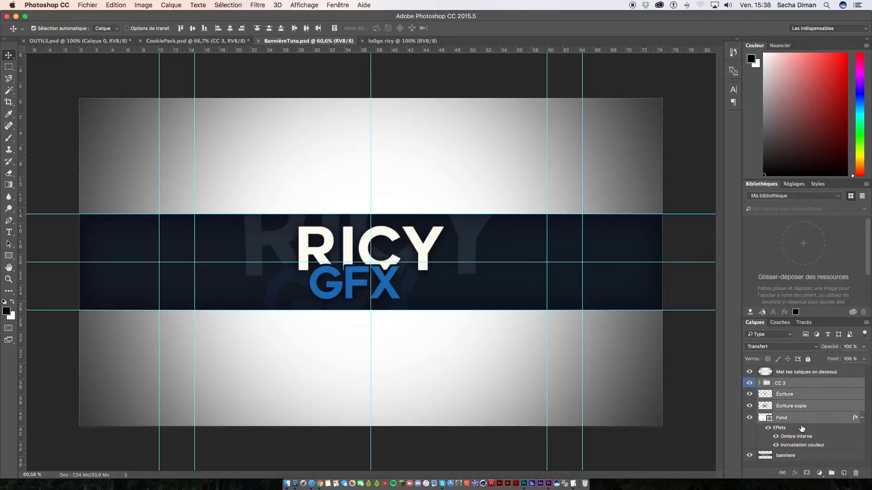
pyautogui.rightClick(803, 397)
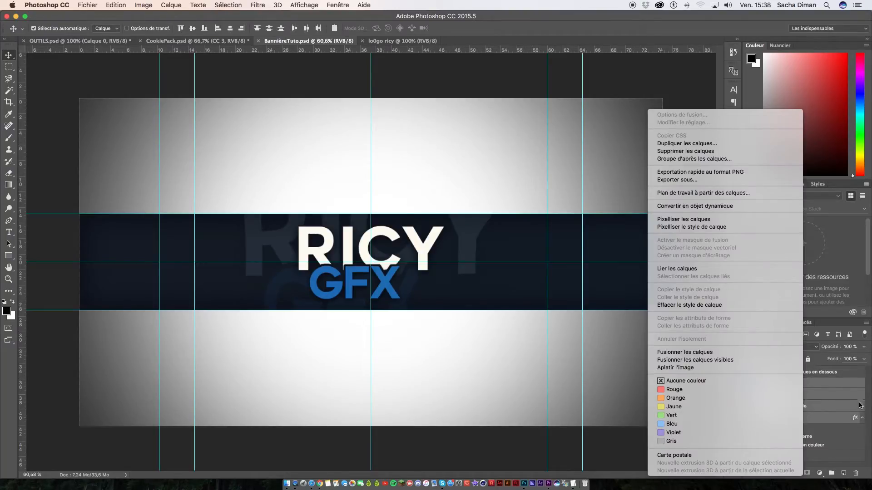
pyautogui.click(711, 152)
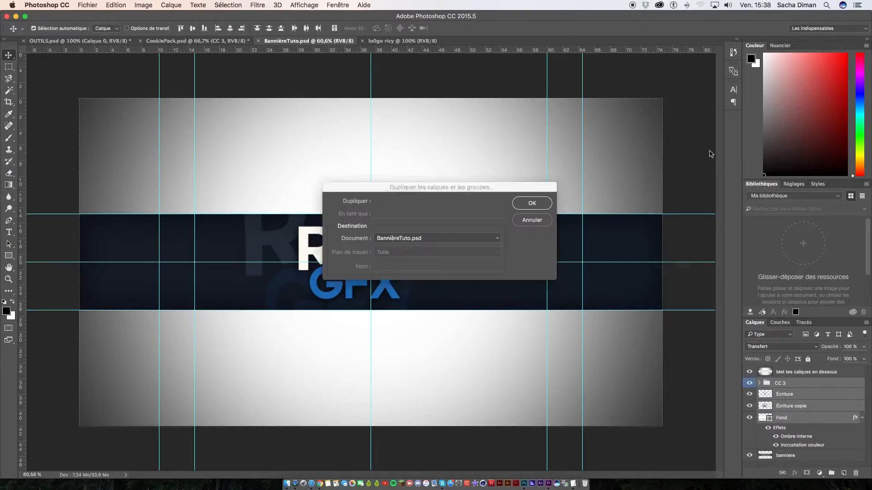
pyautogui.click(419, 238)
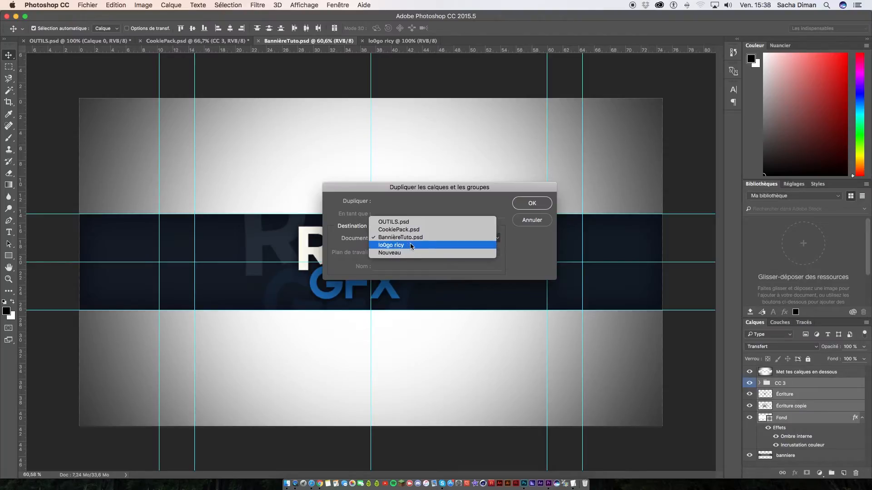
pyautogui.click(409, 244)
pyautogui.click(532, 203)
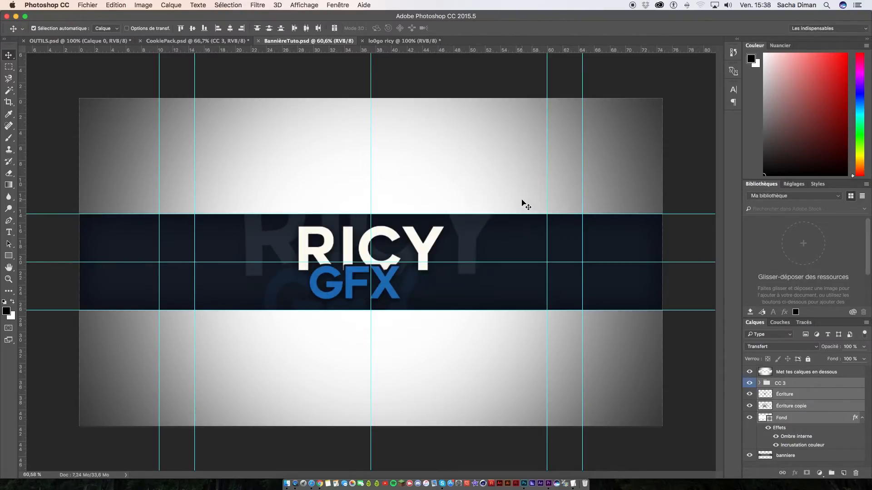
# - In the lo0go ricy document, move the duplicated layers together to about X 452 px, Y 349 px, bringing the title onto the canvas
pyautogui.click(393, 42)
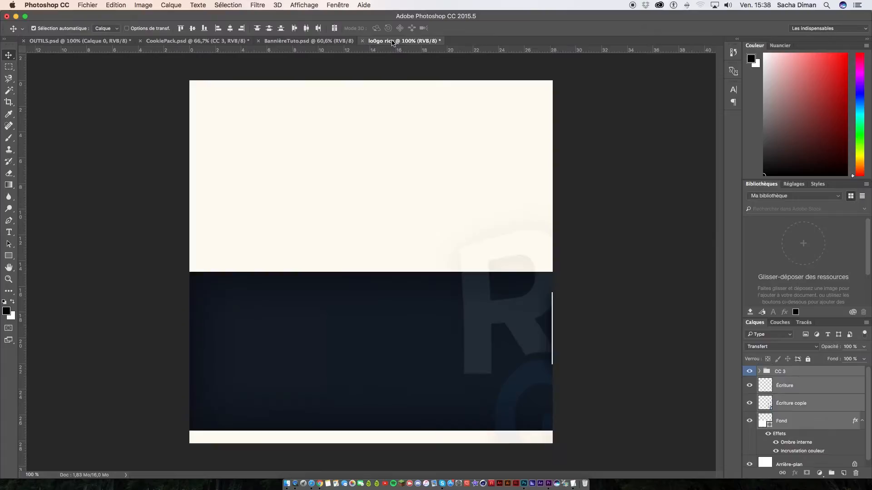
pyautogui.press('super+t')
pyautogui.moveTo(479, 363); pyautogui.dragTo(213, 265)
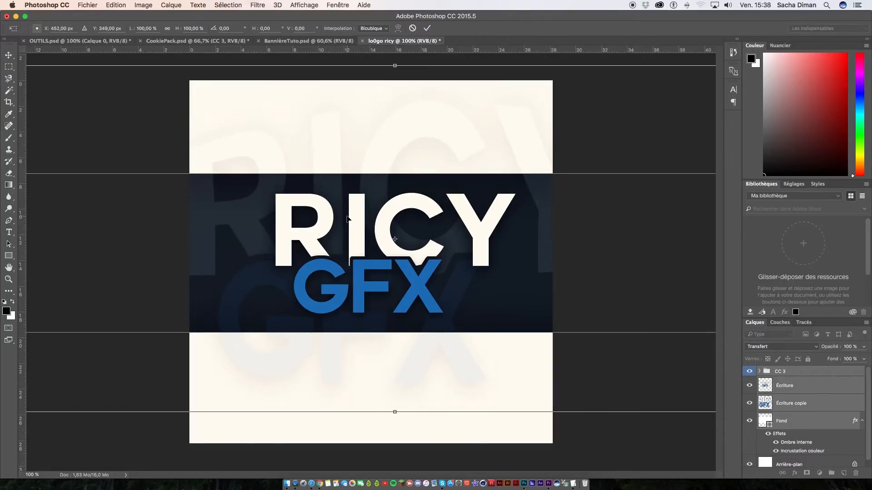
pyautogui.press('Return')
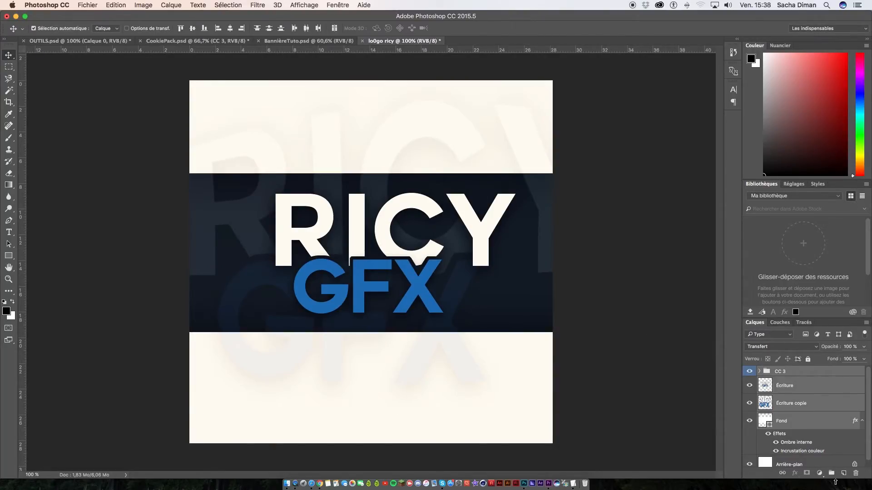
# - Reshape the Fond rectangle to fill the whole 800 × 800 px canvas, at 37.74% width and 228.57% height, centred at 400 px
pyautogui.click(800, 422)
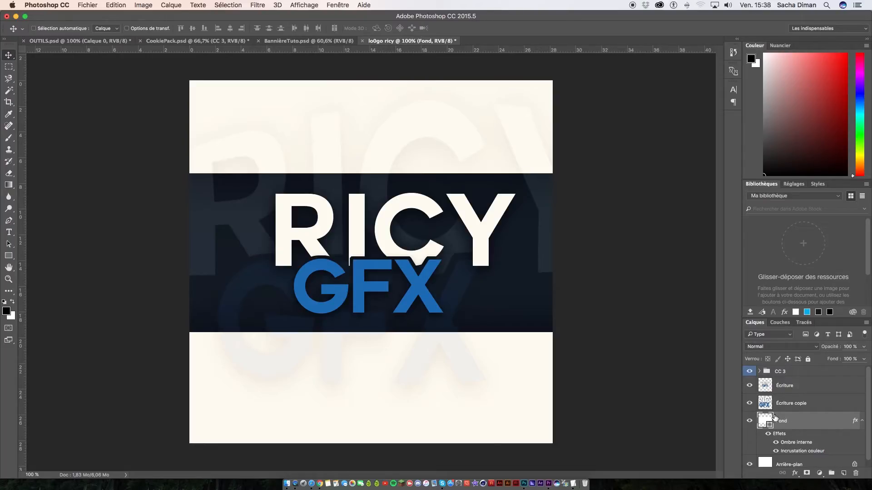
pyautogui.press('super+t')
pyautogui.moveTo(289, 272); pyautogui.dragTo(414, 214)
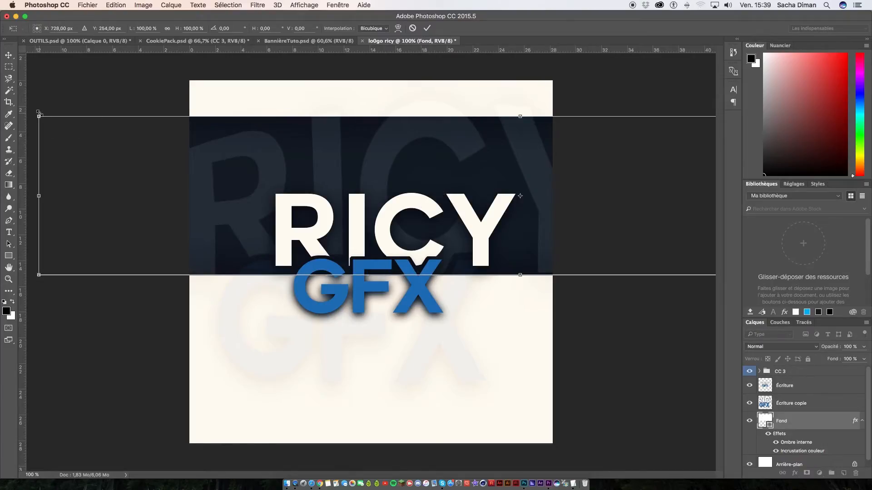
pyautogui.moveTo(39, 114); pyautogui.dragTo(259, 40)
pyautogui.moveTo(372, 185); pyautogui.dragTo(176, 261)
pyautogui.moveTo(62, 119); pyautogui.dragTo(483, 54)
pyautogui.moveTo(490, 239); pyautogui.dragTo(244, 257)
pyautogui.moveTo(510, 377); pyautogui.dragTo(552, 443)
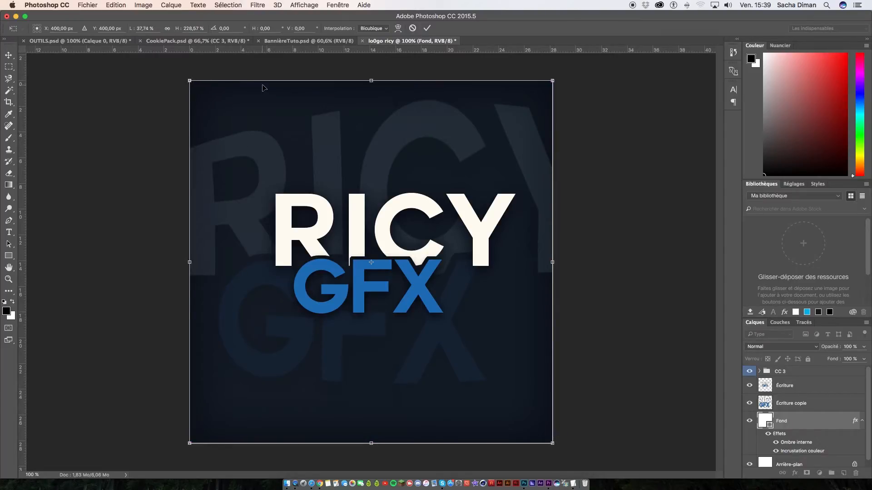
pyautogui.press('Return')
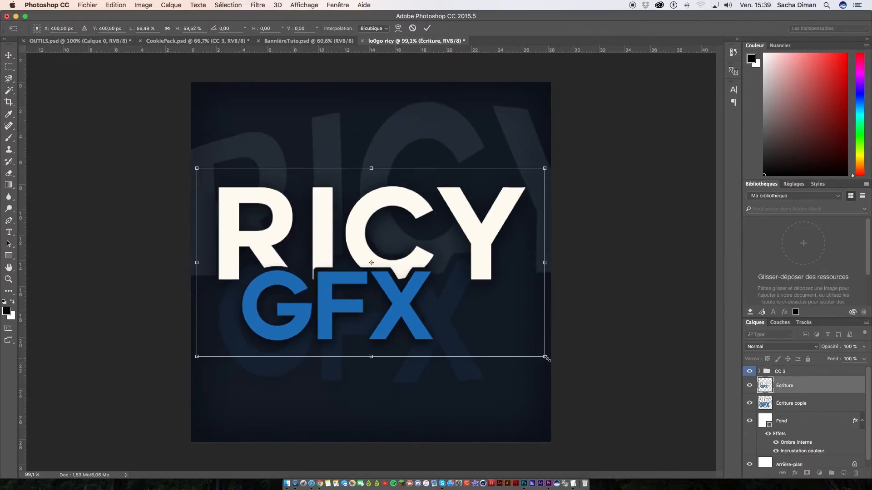
# - Resize the Écriture title to about 56% and place it at about X 400.5 px, Y 400.5 px
pyautogui.moveTo(545, 358); pyautogui.dragTo(524, 346)
pyautogui.moveTo(439, 298)
pyautogui.mouseDown()
pyautogui.moveTo(466, 309)
pyautogui.moveTo(448, 317)
pyautogui.moveTo(449, 303)
pyautogui.mouseUp()
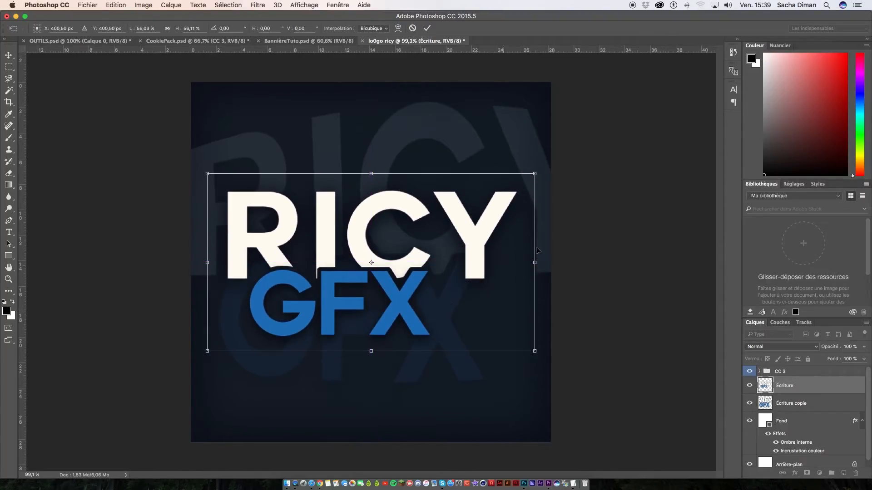
pyautogui.press('Return')
# - Save the logo in Photoshop format as lo0go ricy.psd in the Téléchargements folder
pyautogui.scroll(4, 483, 223)
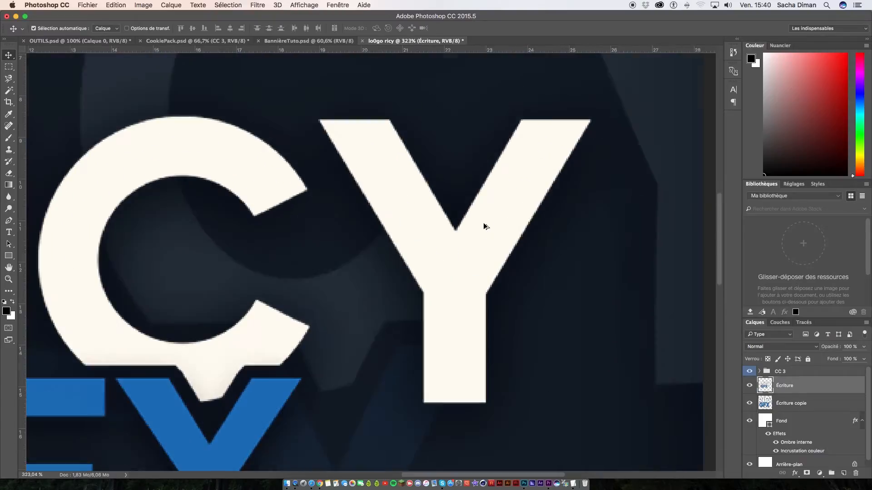
pyautogui.scroll(-5, 485, 226)
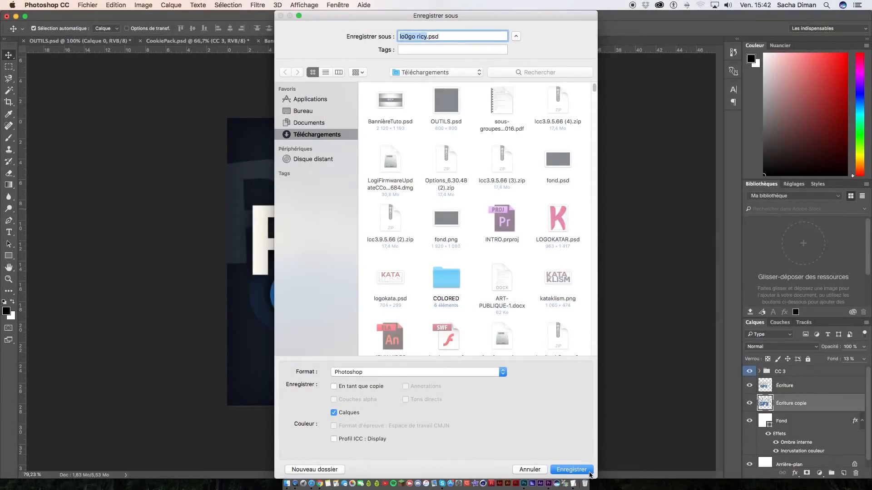
pyautogui.click(589, 472)
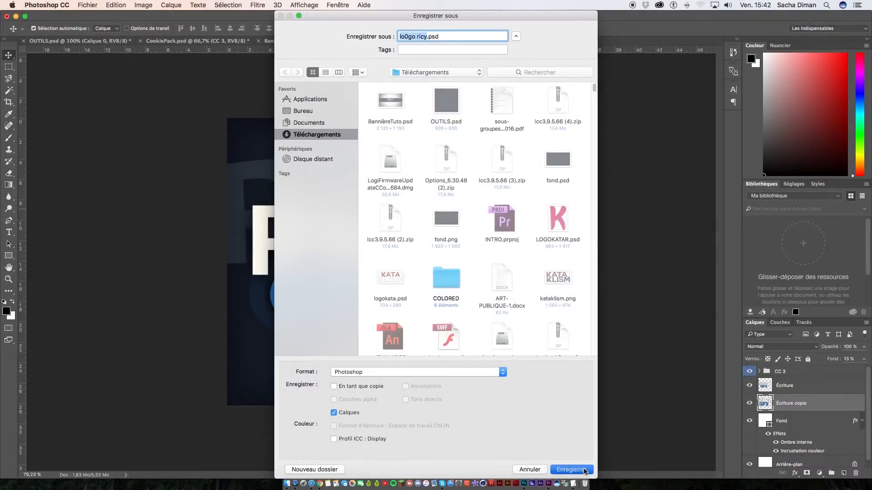
pyautogui.click(571, 202)
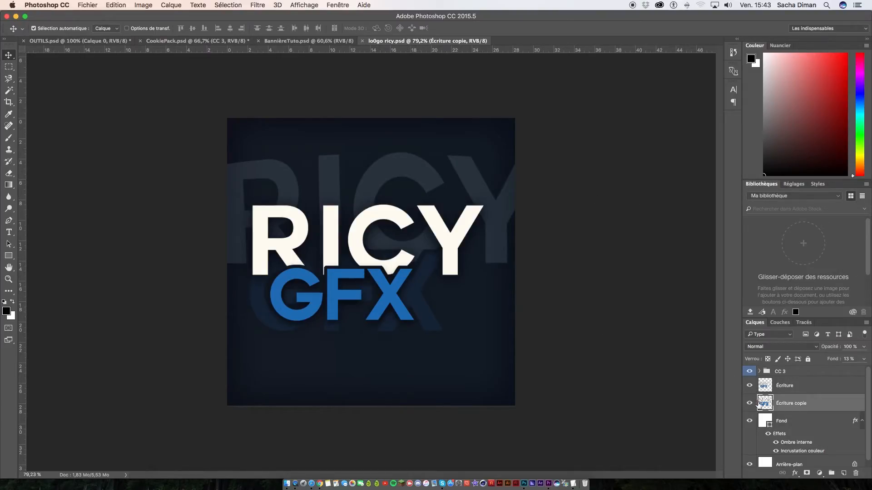
# - Set the opacity of the Fond layer's inner shadow to 94% and save the logo
pyautogui.scroll(-1, 791, 411)
pyautogui.doubleClick(802, 416)
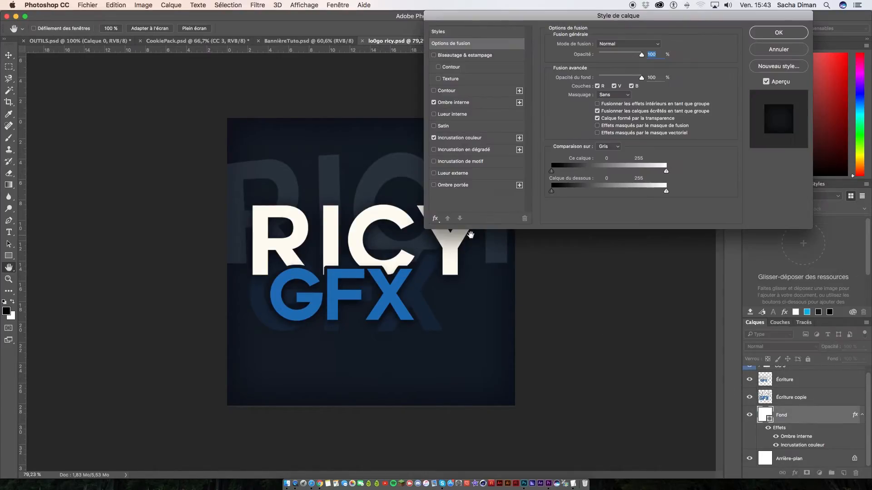
pyautogui.click(470, 105)
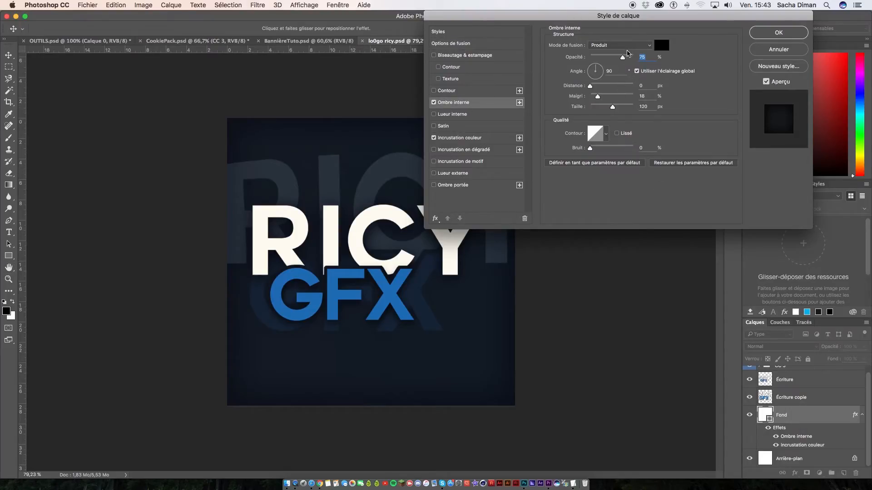
pyautogui.moveTo(633, 57); pyautogui.dragTo(631, 59)
pyautogui.moveTo(658, 33); pyautogui.dragTo(581, 286)
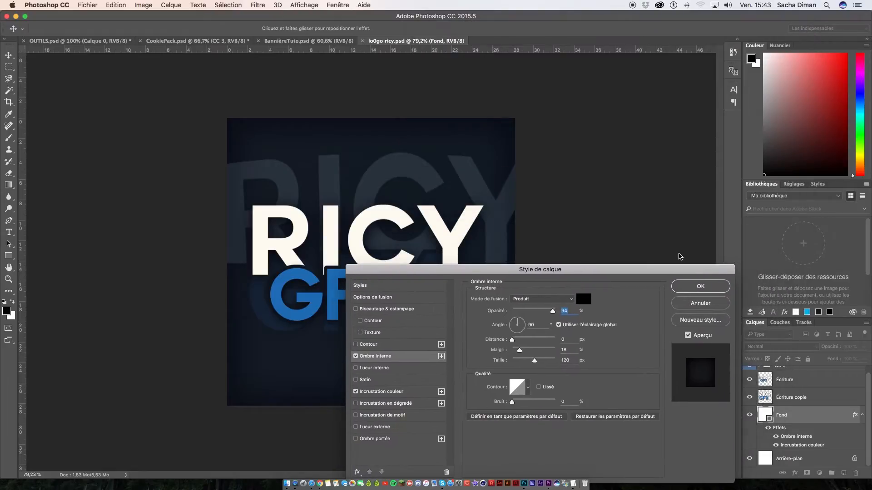
pyautogui.click(706, 291)
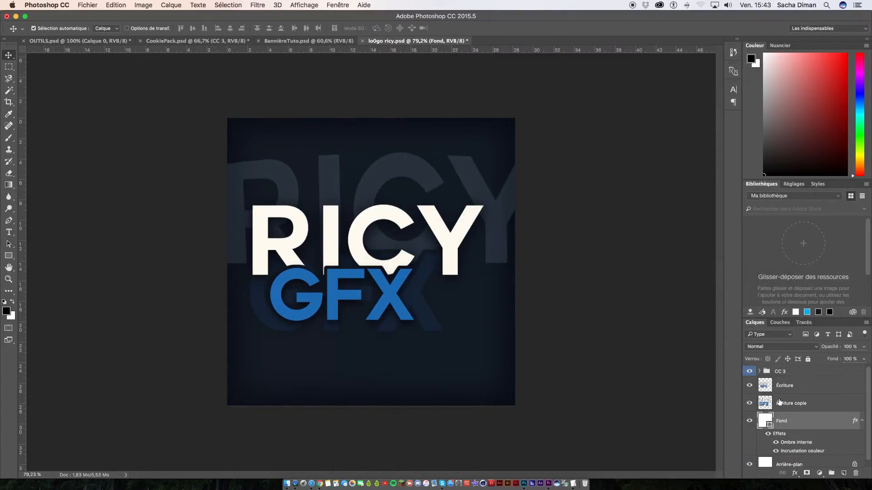
pyautogui.click(750, 372)
pyautogui.hotkey('ctrl', 's')
# - Check the logo against BannièreTuto.psd and nudge the Écriture title slightly to the right to centre its lettering on the canvas
pyautogui.click(299, 41)
pyautogui.click(438, 40)
pyautogui.click(822, 391)
pyautogui.hotkey('ctrl', 't')
pyautogui.press('Right')
pyautogui.press('Right')
pyautogui.press('Right')
pyautogui.press('Right')
pyautogui.press('Right')
pyautogui.press('Right')
pyautogui.press('Right')
pyautogui.press('Right')
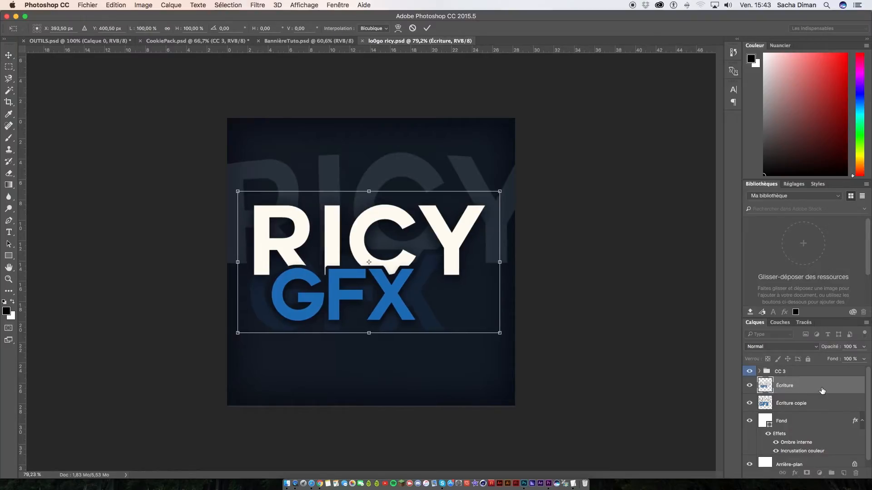
pyautogui.press('Right')
pyautogui.press('Right')
pyautogui.press('Right')
pyautogui.press('Right')
pyautogui.press('Right')
pyautogui.press('Right')
pyautogui.press('Right')
pyautogui.press('Right')
pyautogui.press('Return')
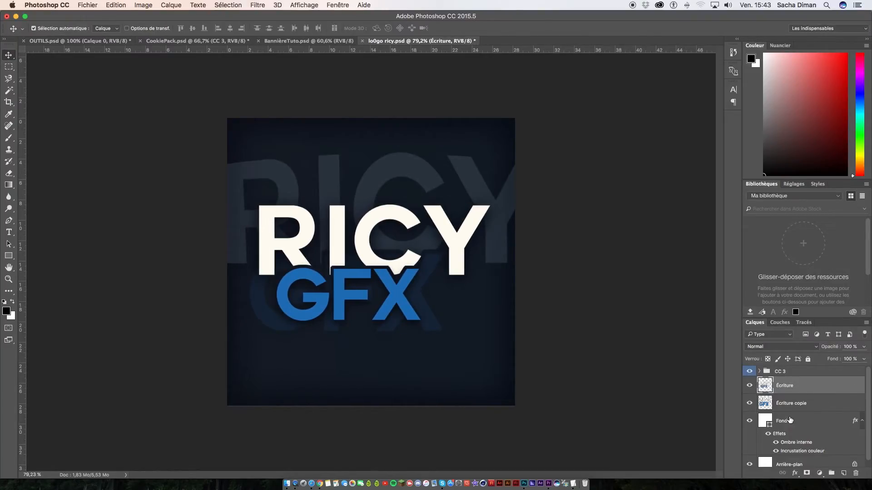
# - Reduce the fill of the Écriture copie background lettering to 7%
pyautogui.click(818, 404)
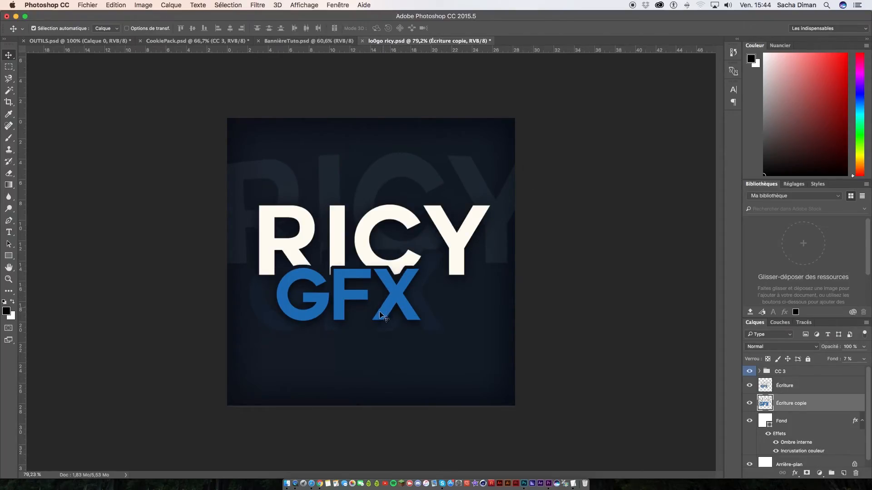
# - Create a new Film et vidéo document at the HDTV 1080p size, 1920 × 1080 px, named miniature Ricy
pyautogui.click(96, 4)
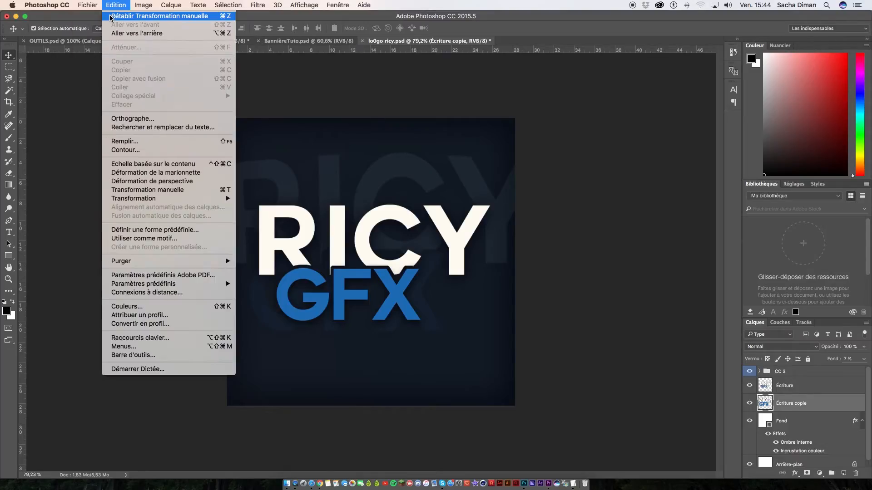
pyautogui.click(92, 16)
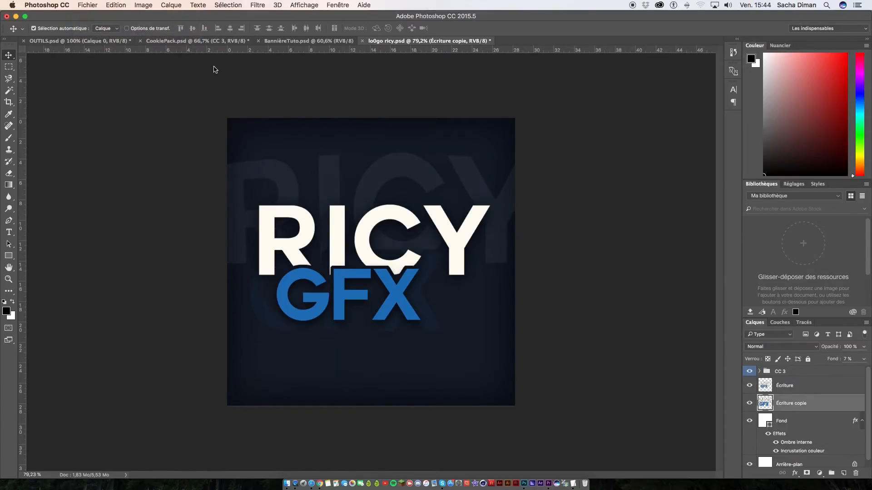
pyautogui.click(490, 151)
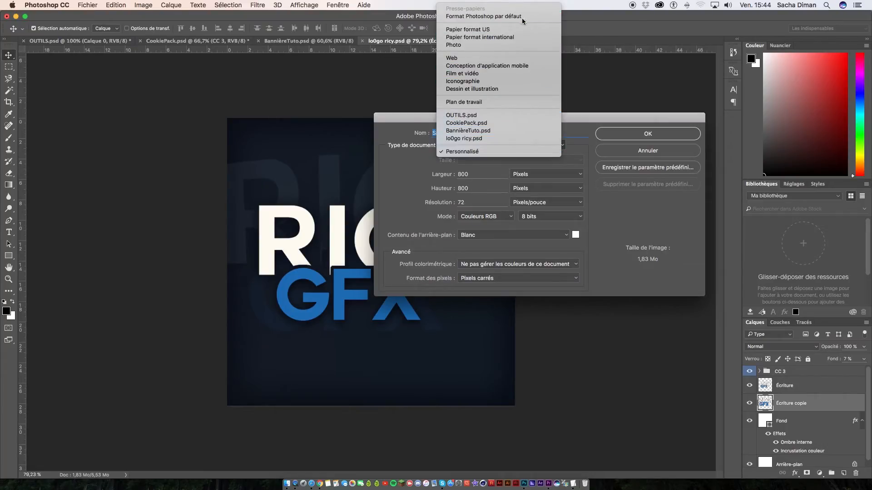
pyautogui.click(529, 74)
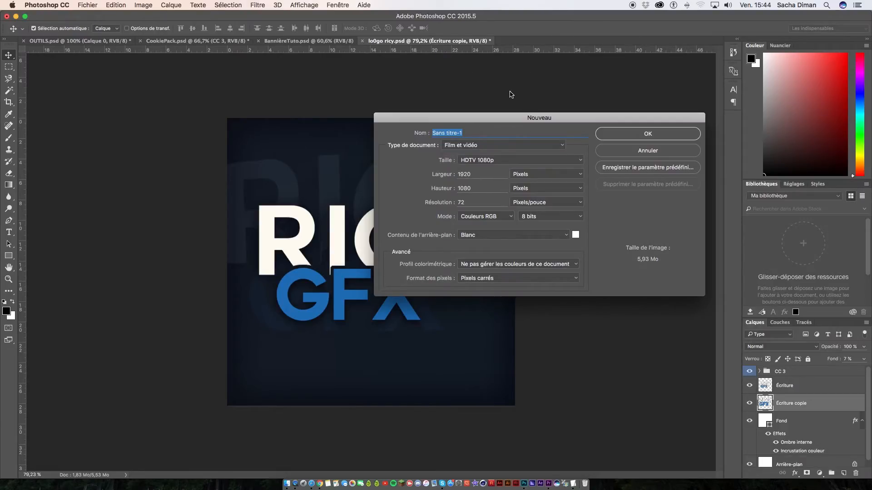
pyautogui.click(524, 160)
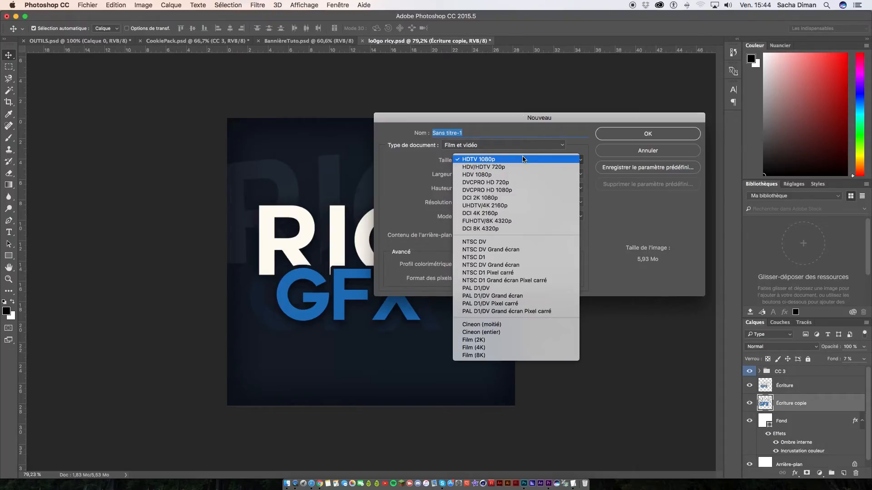
pyautogui.click(524, 159)
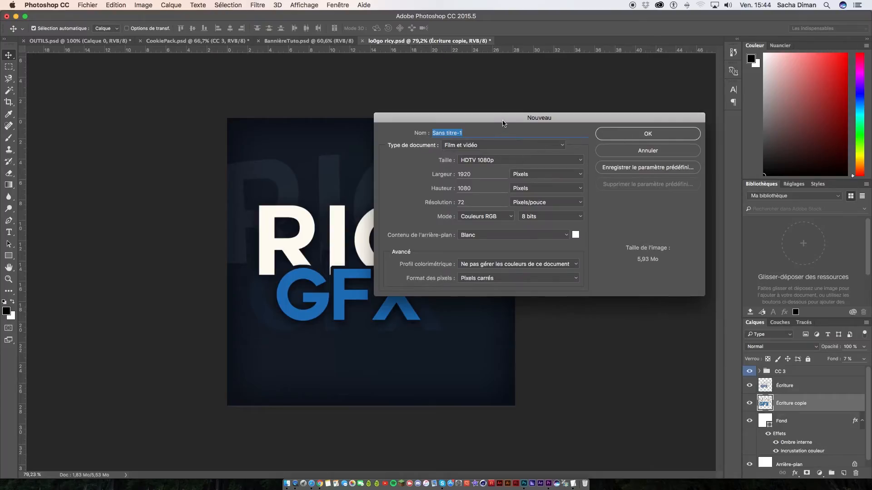
pyautogui.write('miniature')
pyautogui.click(485, 149)
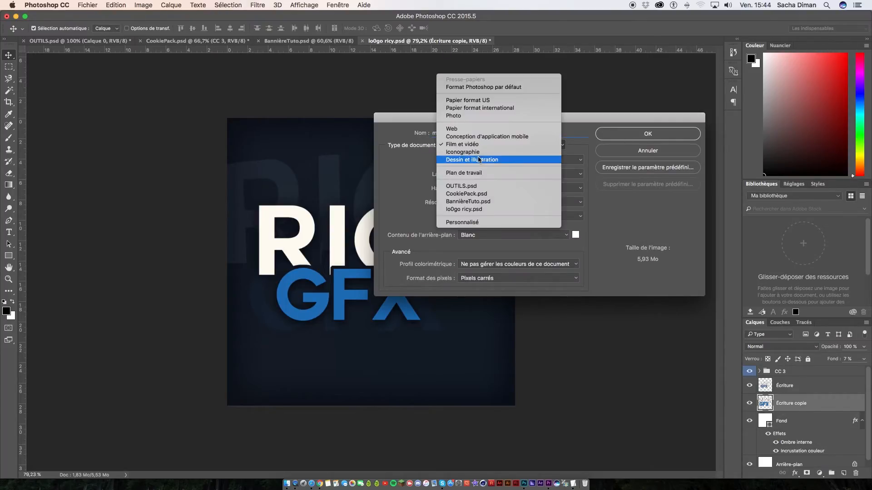
pyautogui.click(482, 144)
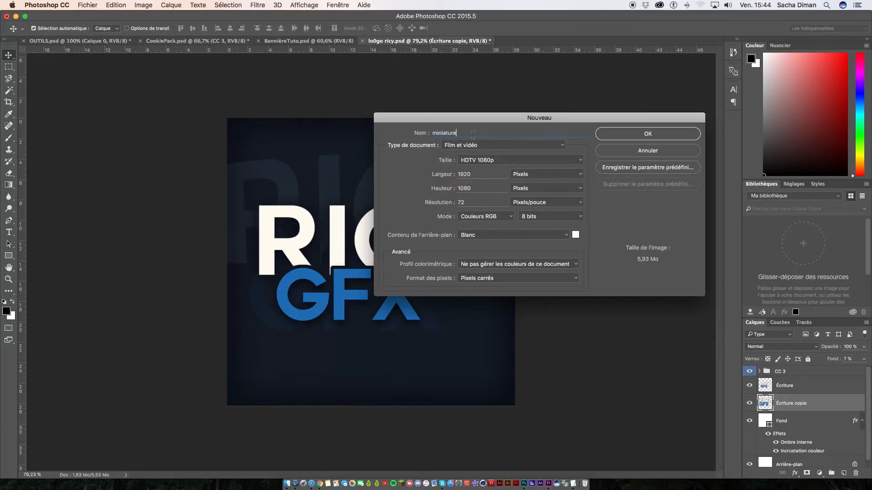
pyautogui.write('iature Ricy')
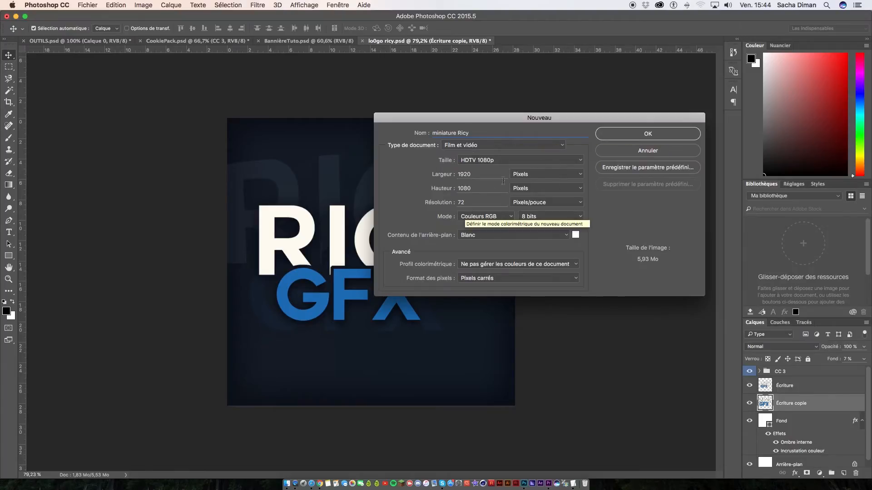
pyautogui.click(664, 135)
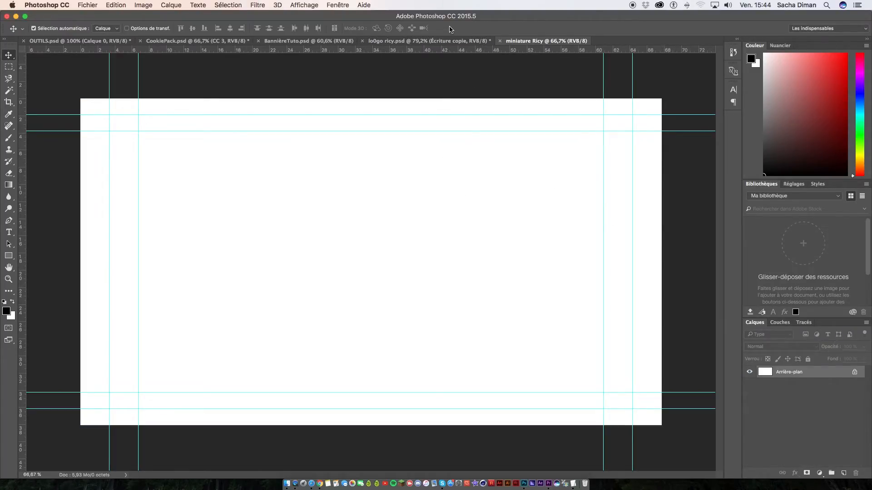
# - Duplicate the CC 3, Écriture, Écriture copie and Fond layers from BannièreTuto.psd into the miniature Ricy document
pyautogui.click(432, 41)
pyautogui.click(309, 41)
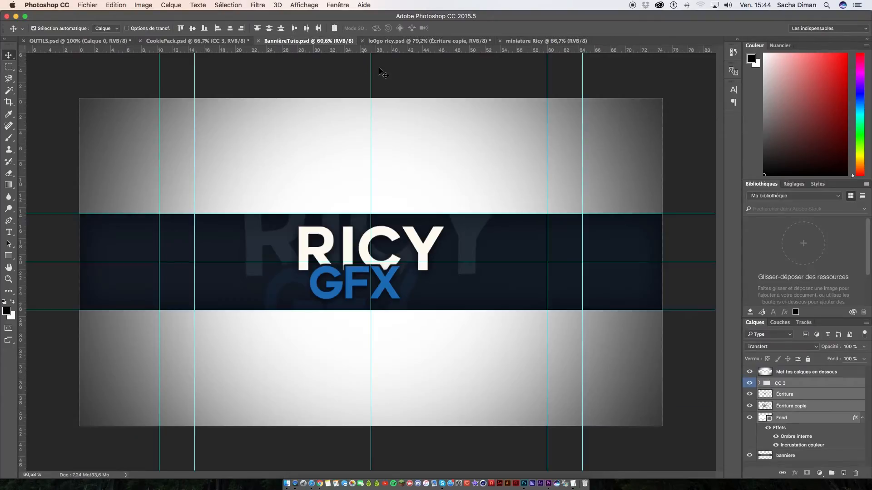
pyautogui.click(448, 41)
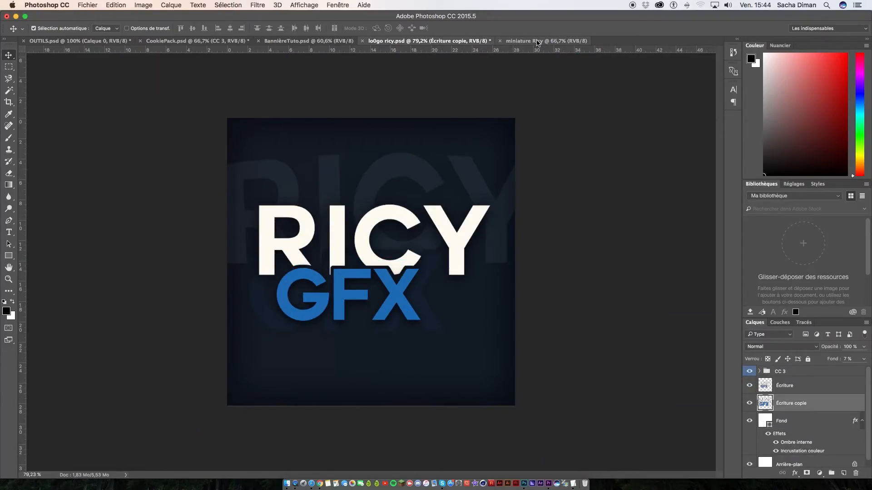
pyautogui.click(537, 41)
pyautogui.click(308, 41)
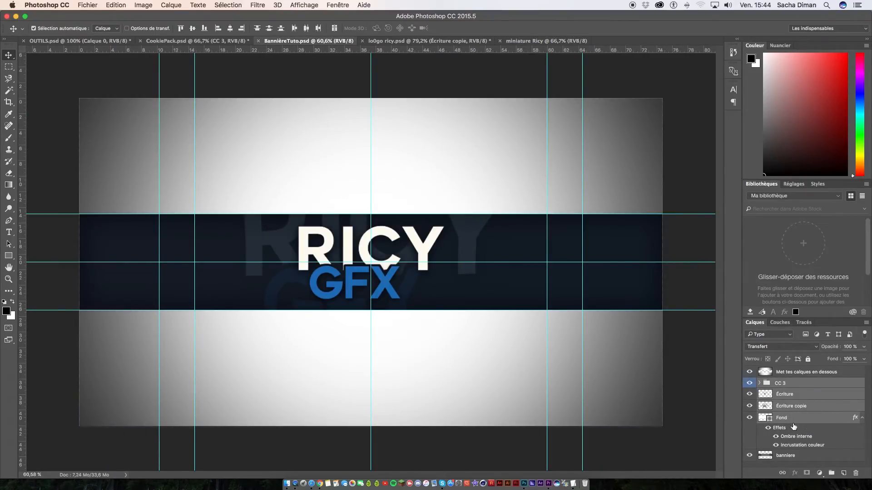
pyautogui.rightClick(800, 393)
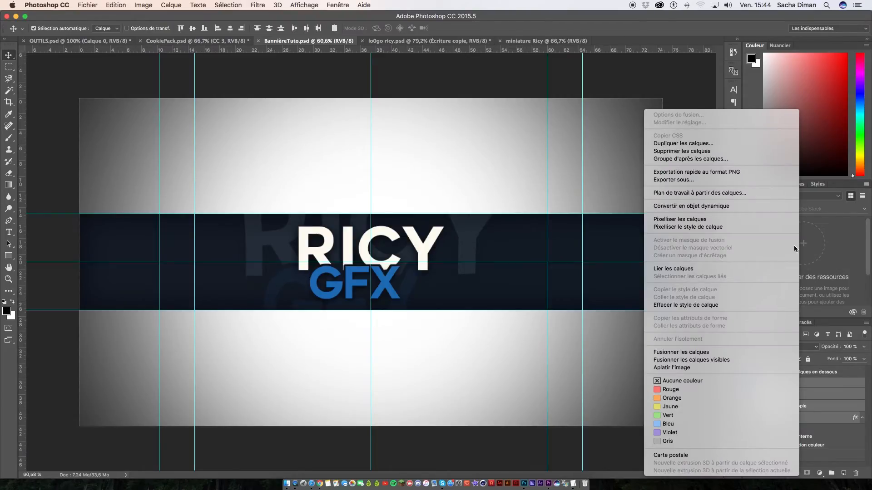
pyautogui.click(726, 144)
pyautogui.click(408, 238)
pyautogui.click(408, 252)
pyautogui.click(522, 204)
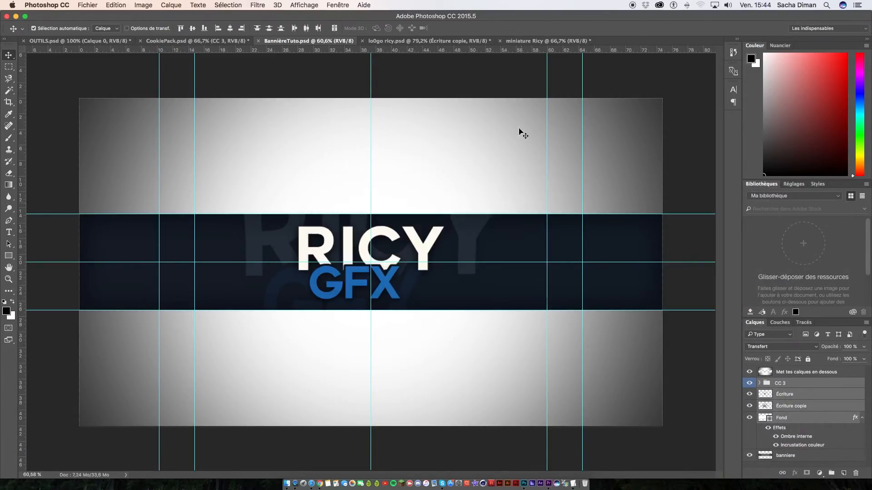
# - In miniature Ricy, enlarge the Fond layer to cover the whole canvas and move the RICY GFX lettering up and to the left
pyautogui.click(532, 41)
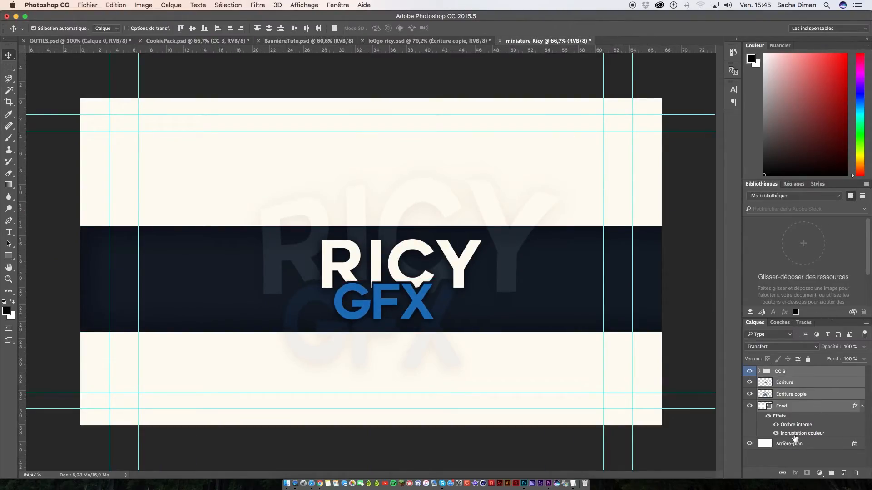
pyautogui.click(813, 407)
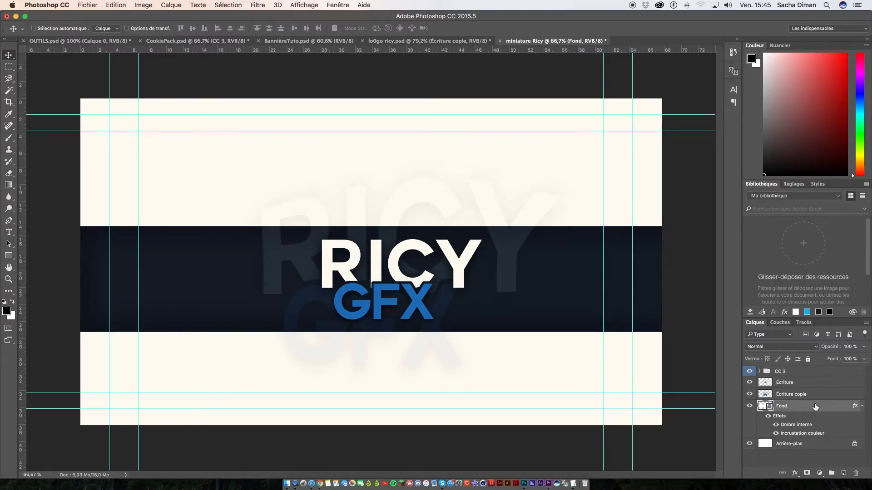
pyautogui.press('super+t')
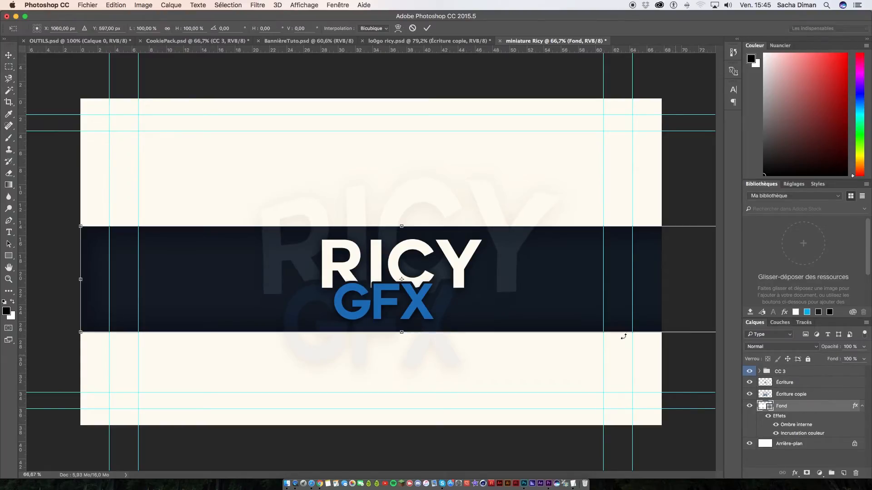
pyautogui.moveTo(490, 256); pyautogui.dragTo(454, 164)
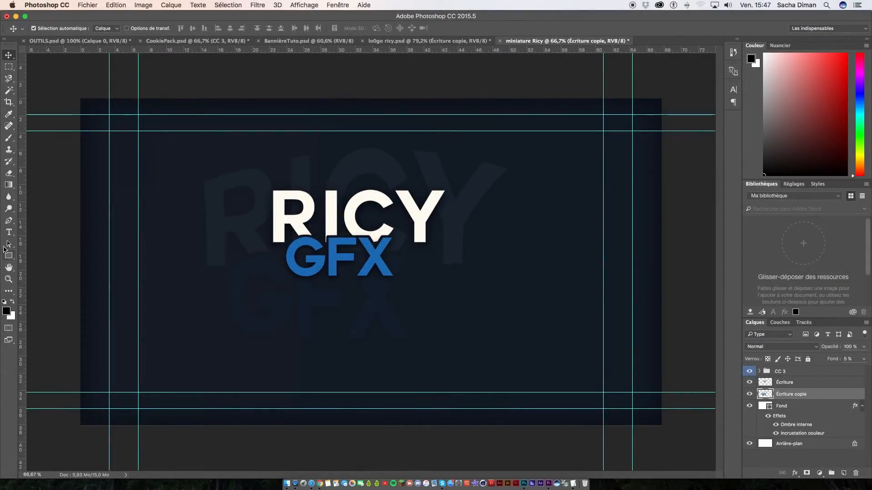
# - Add a text layer reading TUTO BANNIERE, without an accent, below and to the left of the GFX lettering
pyautogui.click(9, 232)
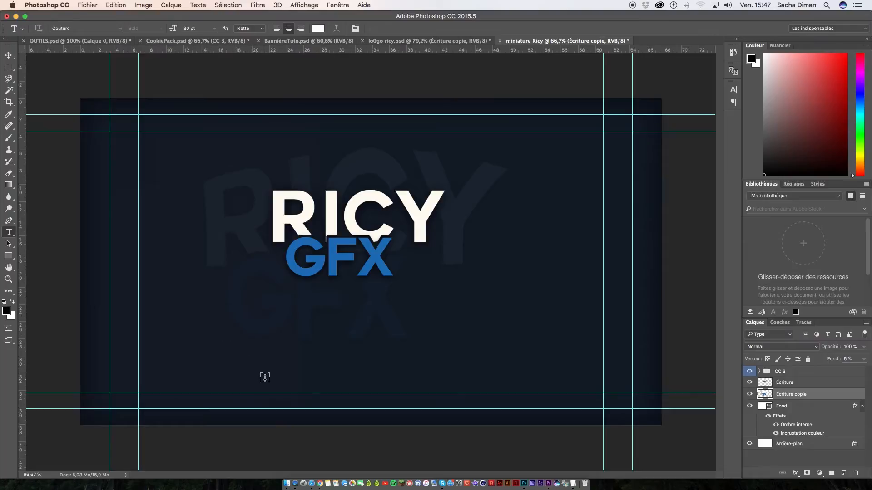
pyautogui.click(220, 309)
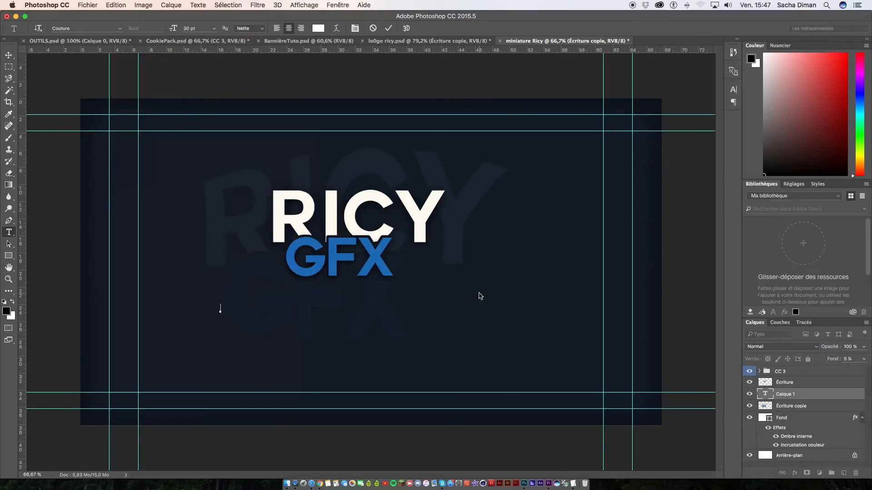
pyautogui.write('TUTO BANNIERE')
pyautogui.press('BackSpace')
pyautogui.press('BackSpace')
pyautogui.press('BackSpace')
pyautogui.press('BackSpace')
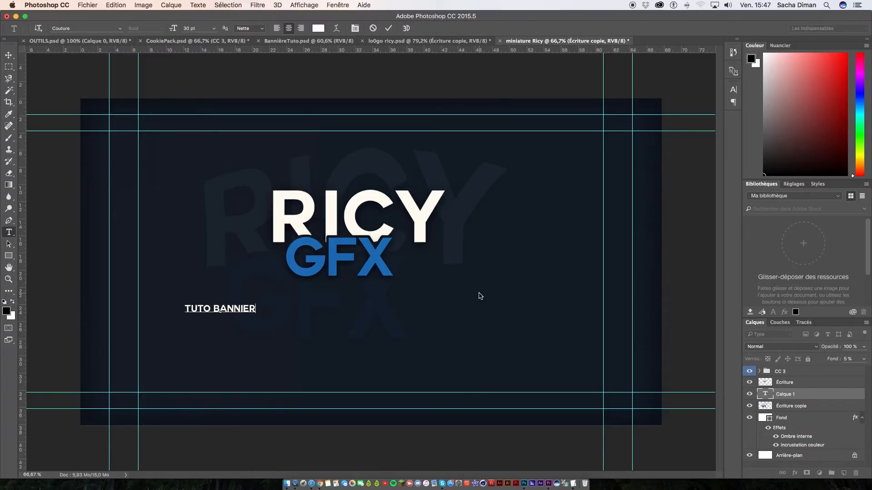
pyautogui.write('È')
pyautogui.press('BackSpace')
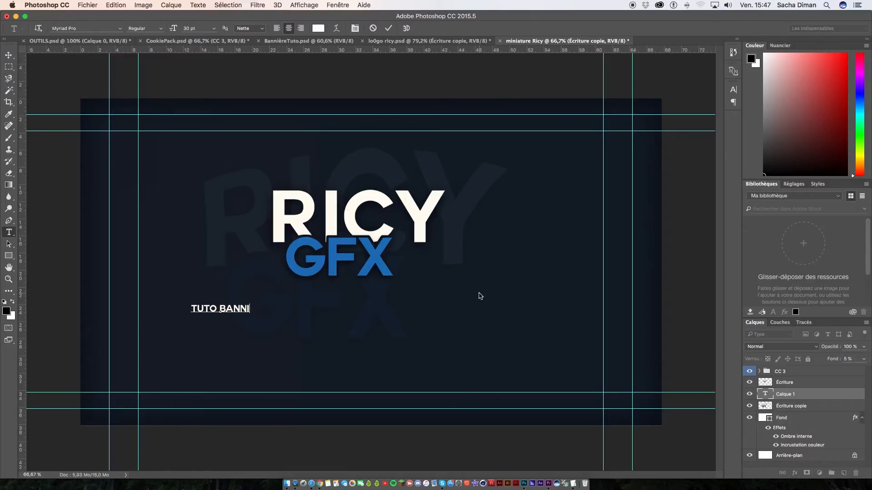
pyautogui.write('É')
pyautogui.press('BackSpace')
pyautogui.press('Left')
pyautogui.write('ERE')
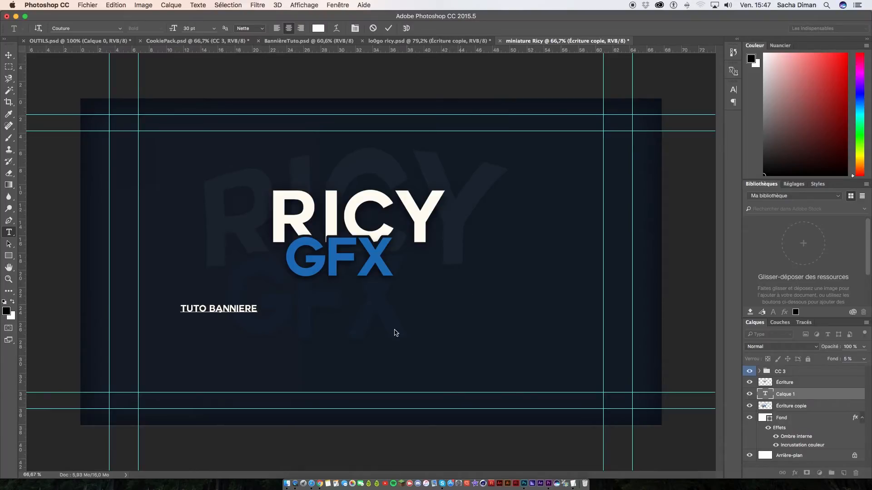
# - Try a hyphen, a vertical bar and a colon as separators after TUTO BANNIERE, removing each one
pyautogui.write('-LOGO')
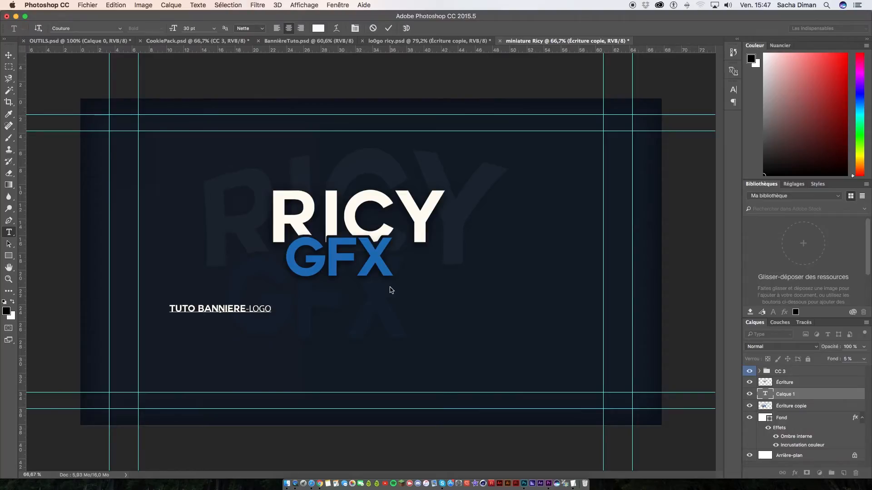
pyautogui.press('BackSpace')
pyautogui.press('BackSpace')
pyautogui.press('BackSpace')
pyautogui.press('BackSpace')
pyautogui.press('BackSpace')
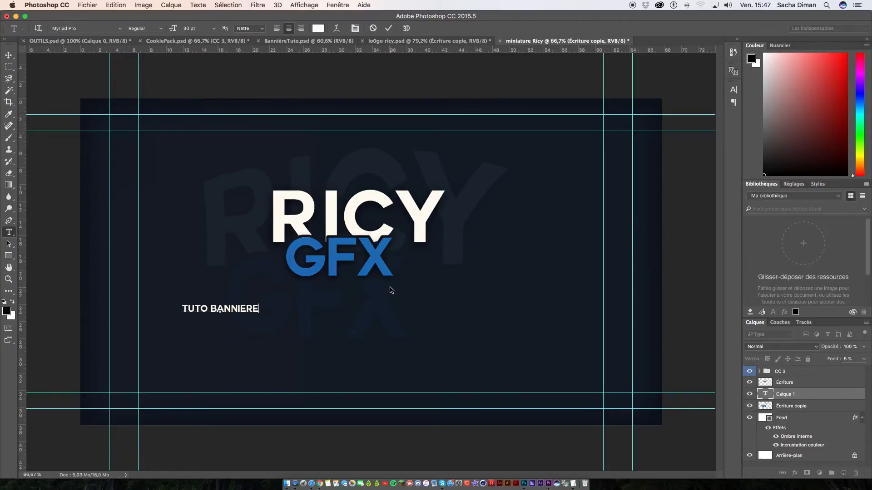
pyautogui.write('-')
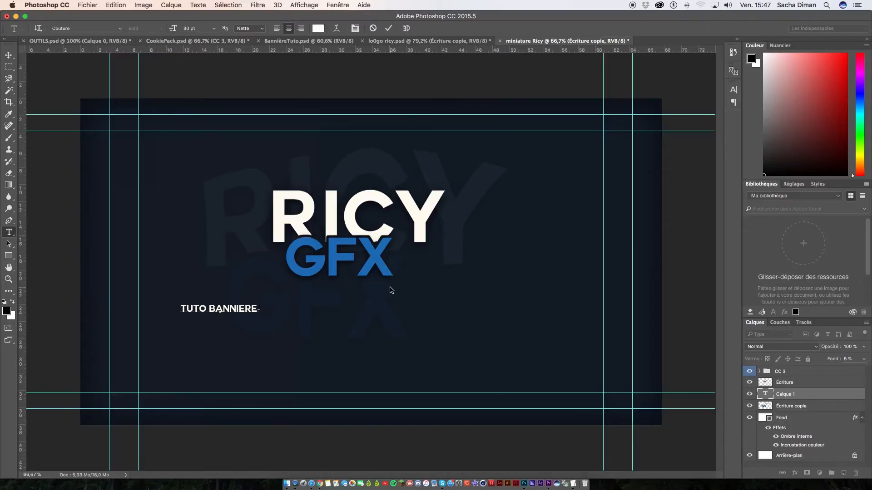
pyautogui.write('L')
pyautogui.press('BackSpace')
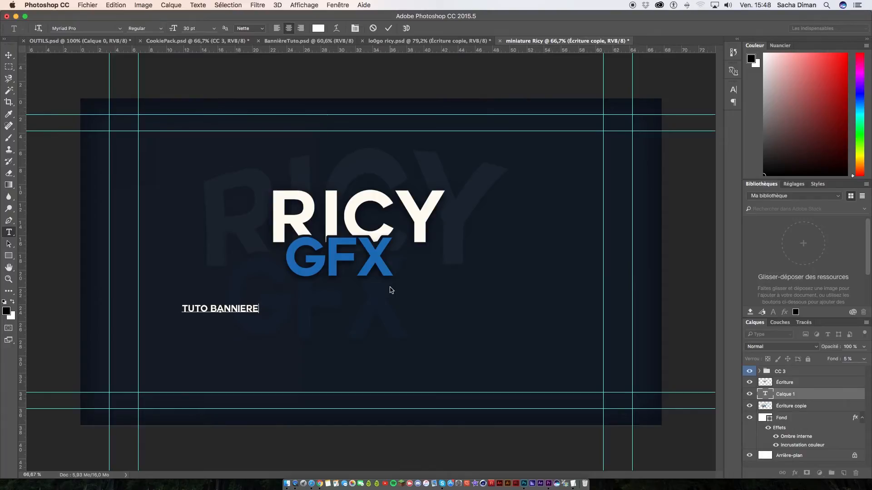
pyautogui.write('|')
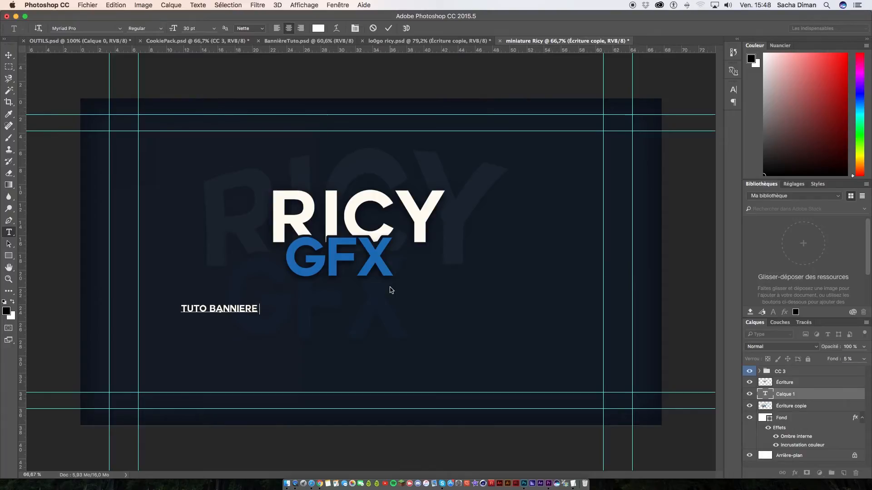
pyautogui.press('BackSpace')
pyautogui.press('BackSpace')
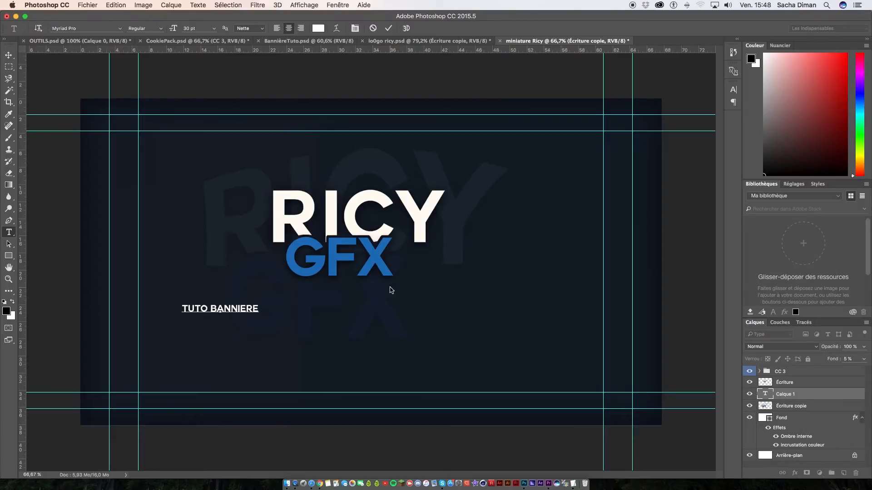
pyautogui.write(':')
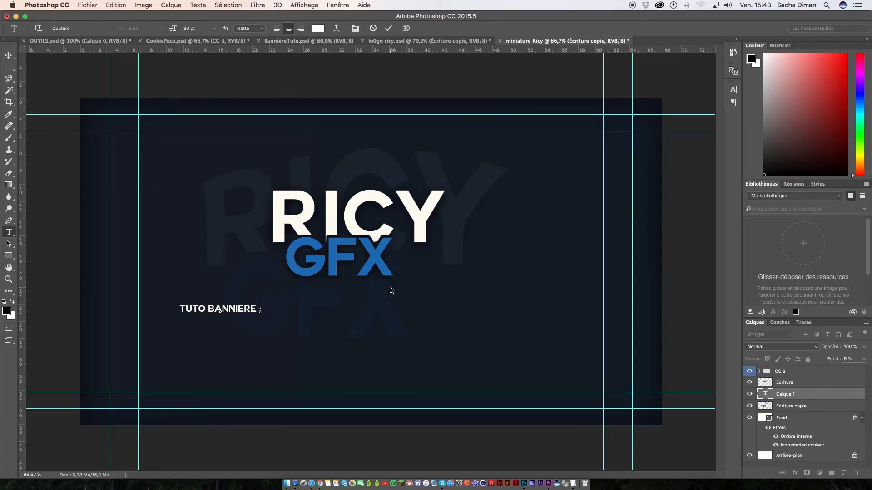
pyautogui.press('BackSpace')
pyautogui.press('BackSpace')
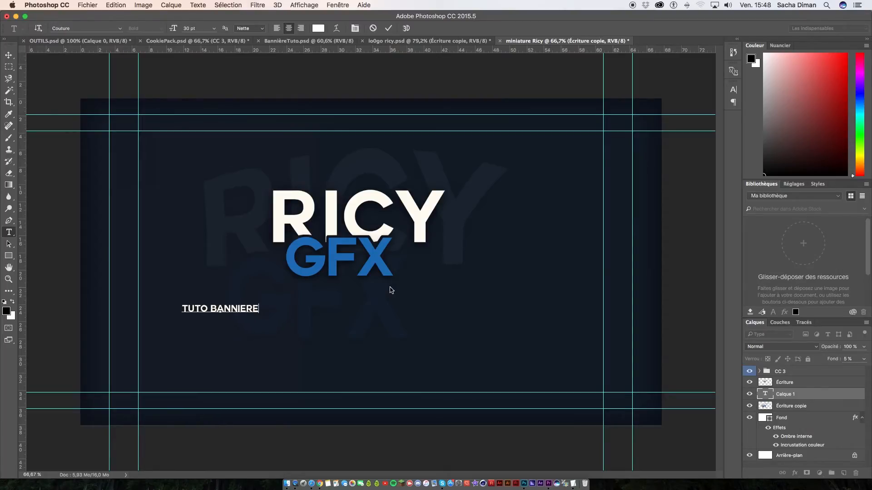
# - Extend the caption to read TUTO BANNIERE LOGO MINIATURE, with only spaces between the words
pyautogui.write('LO')
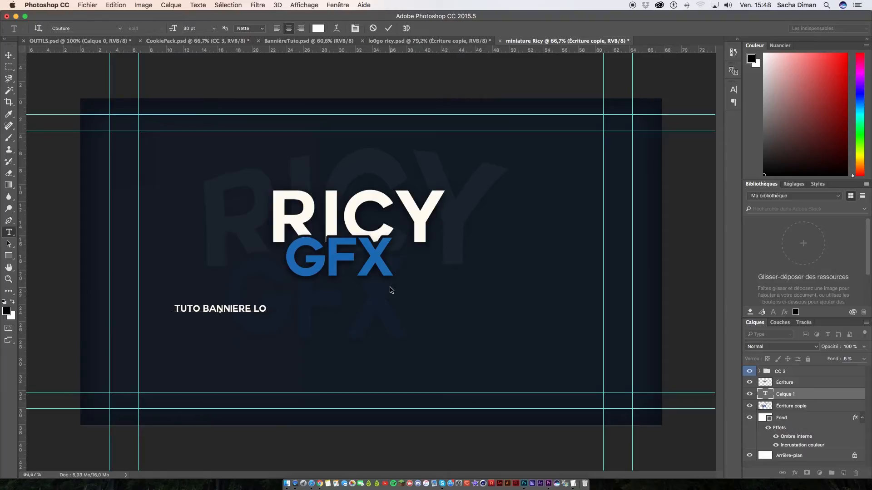
pyautogui.write(' -')
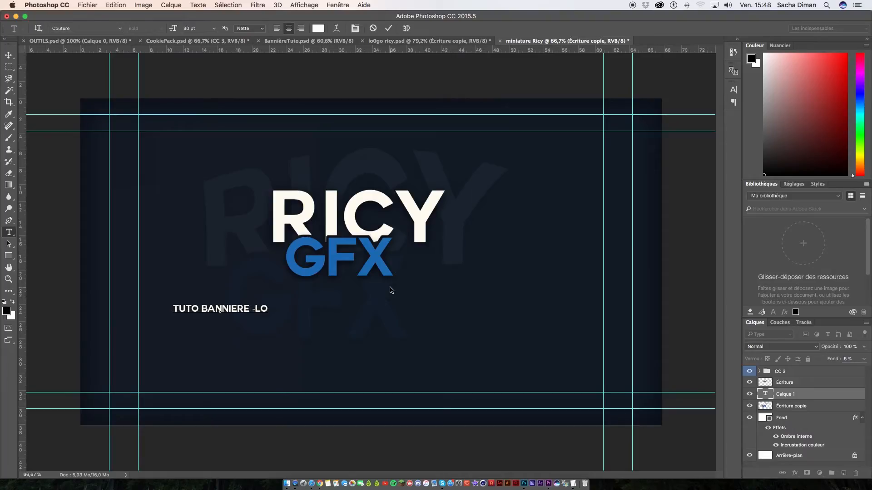
pyautogui.press('BackSpace')
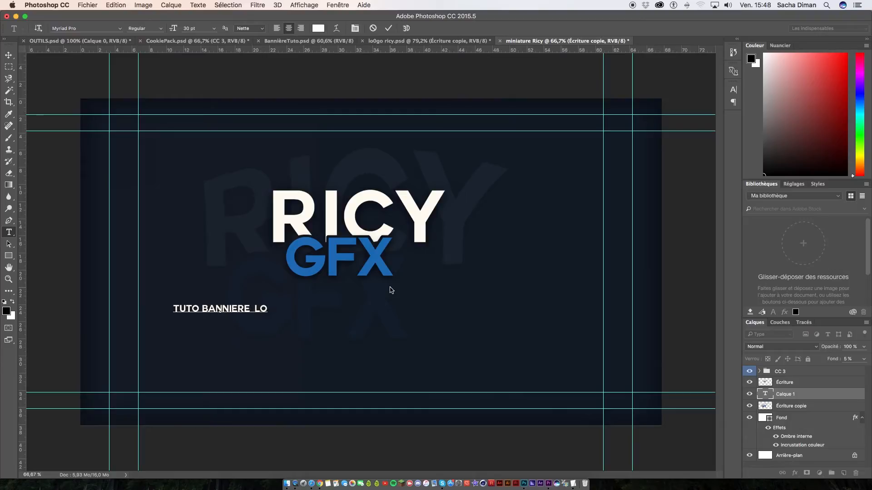
pyautogui.press('Right')
pyautogui.write('GO')
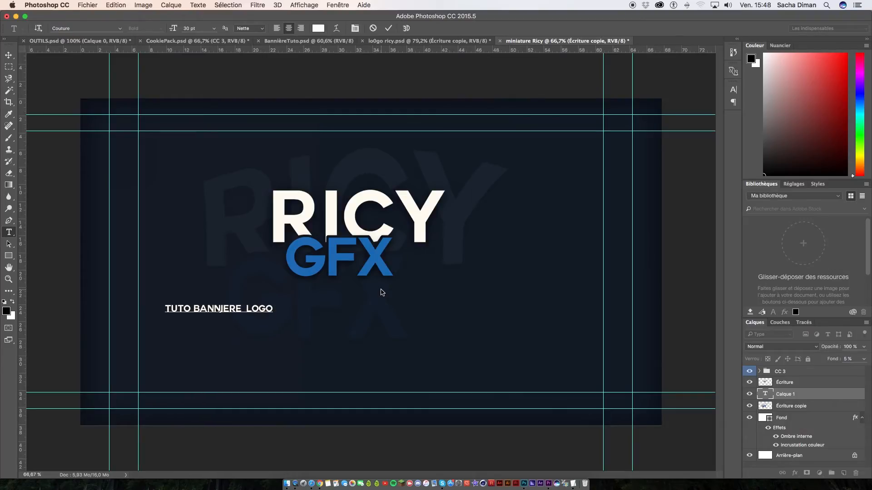
pyautogui.write(' MINIA')
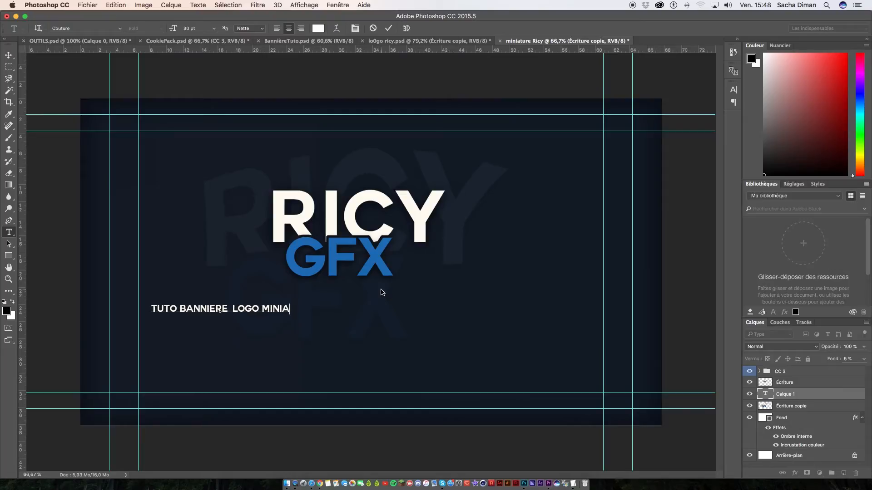
pyautogui.write('TURE')
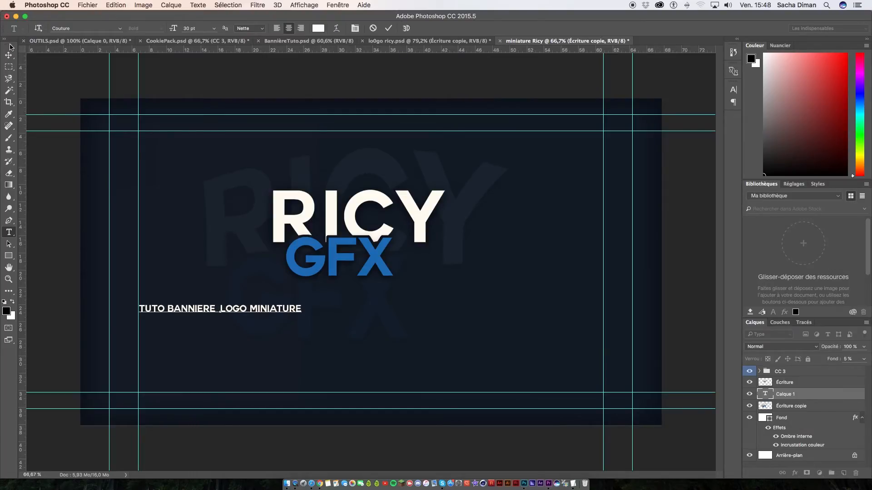
# - Commit the caption and start a free transform on its text layer
pyautogui.click(9, 57)
pyautogui.press('super+t')
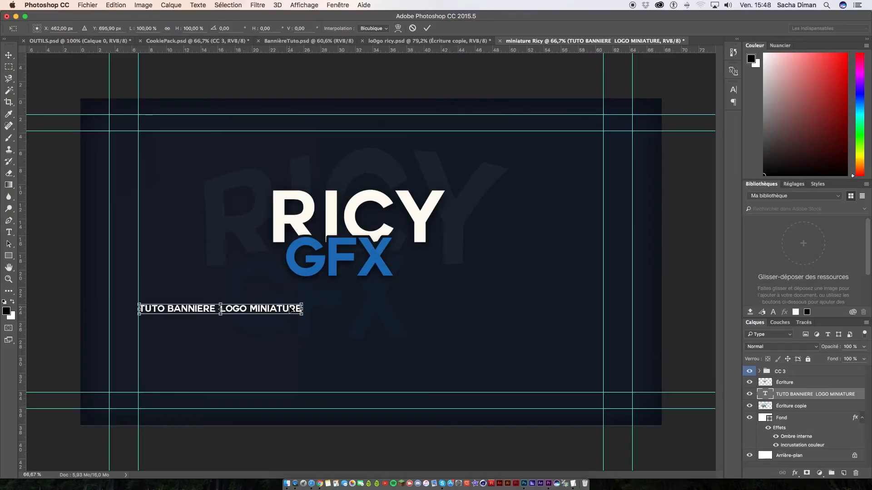